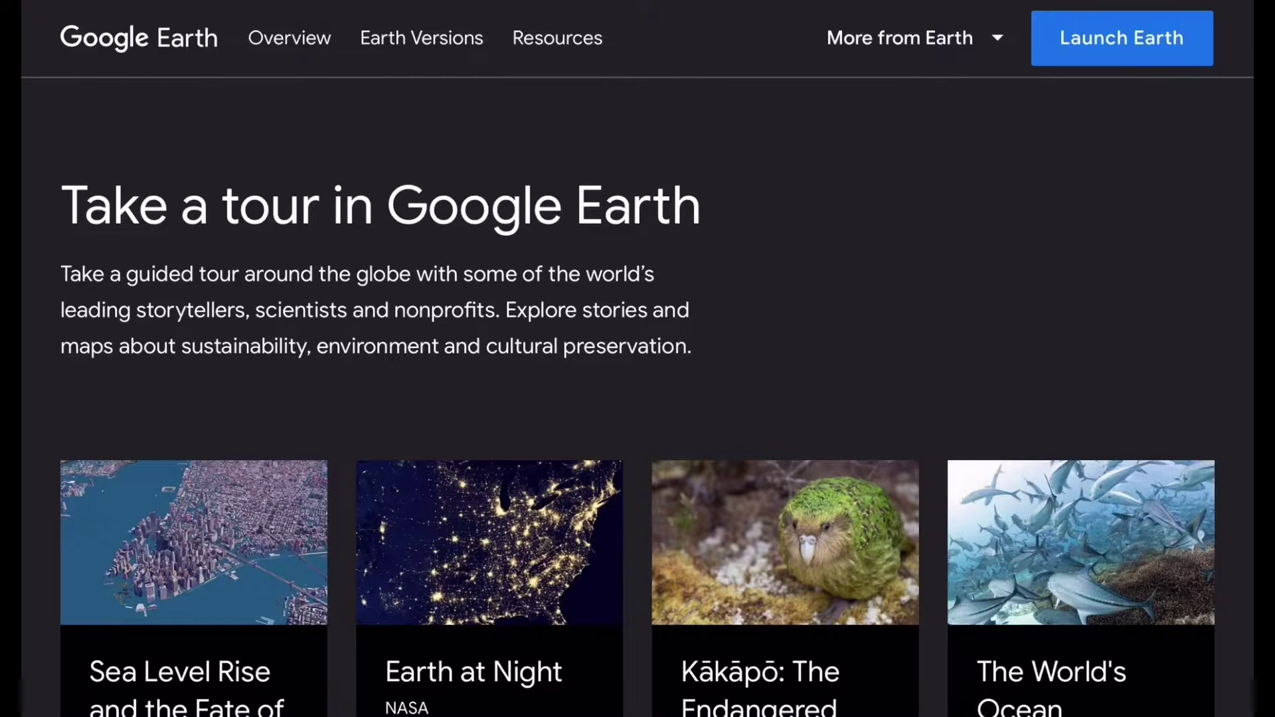
# - Open the Percy Jackson and the Lightning Thief project from Google Drive
pyautogui.scroll(-1, 637, 399)
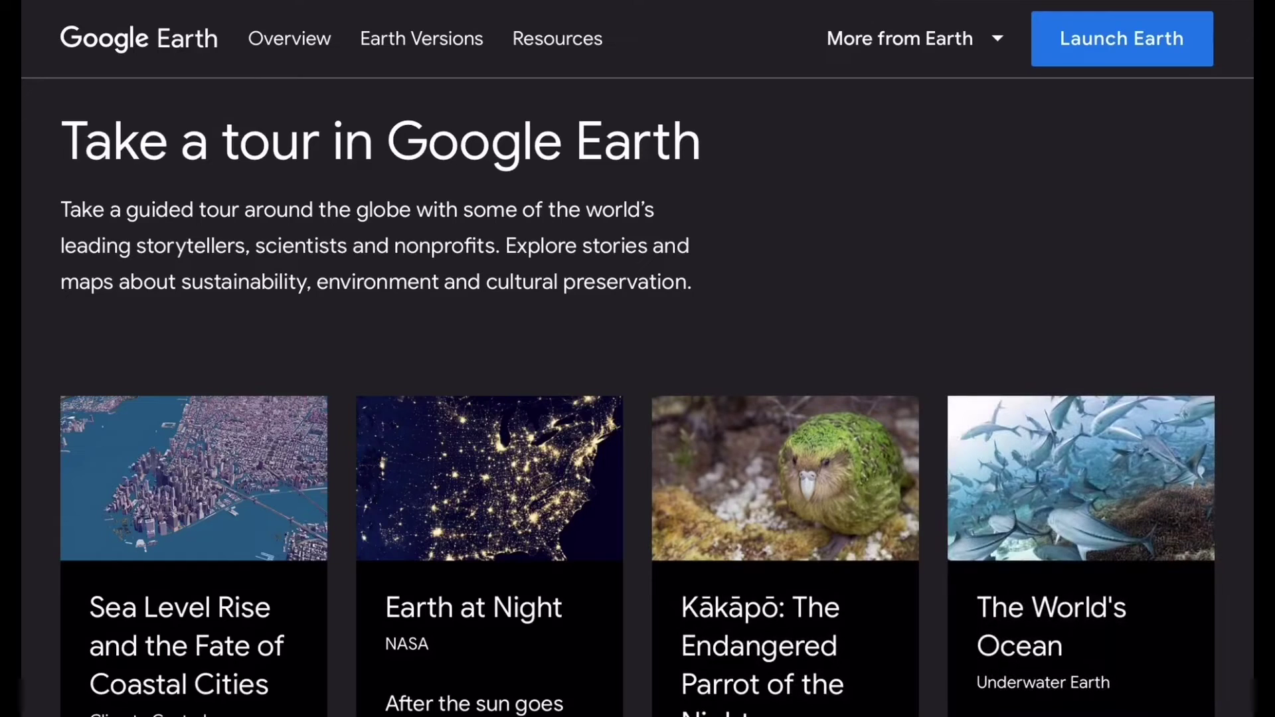
pyautogui.scroll(-3, 638, 398)
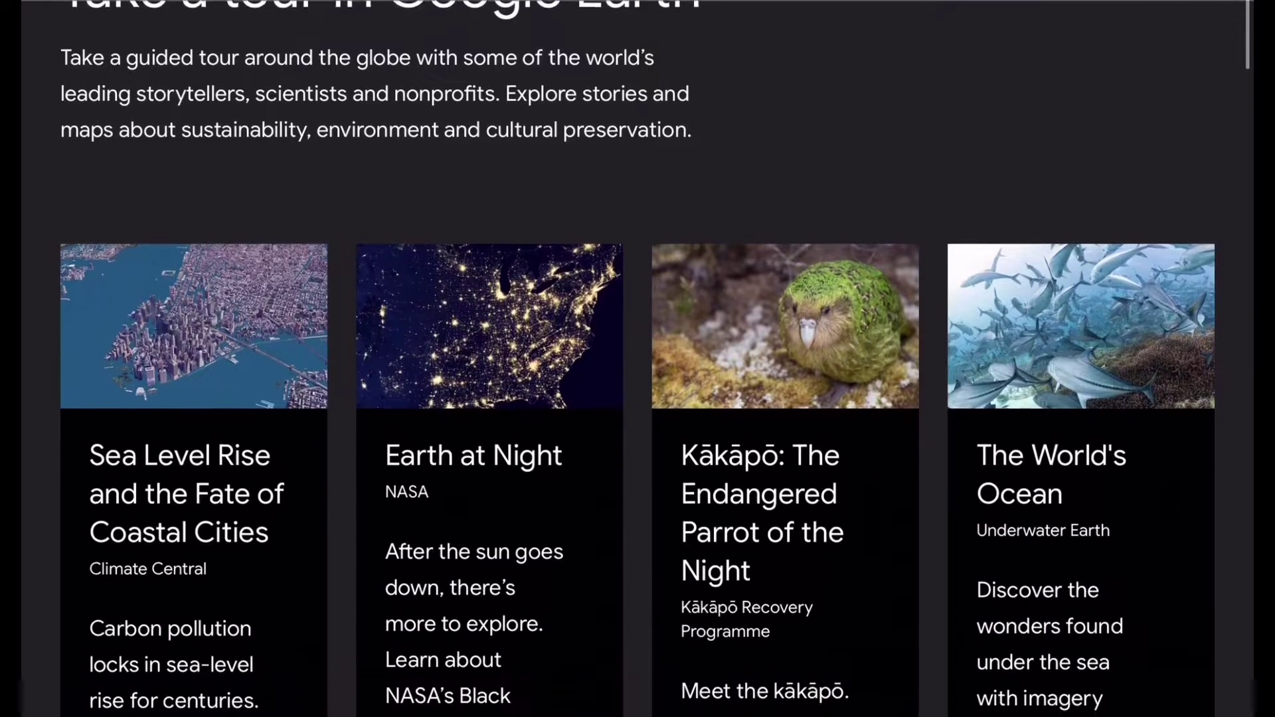
pyautogui.scroll(-3, 637, 399)
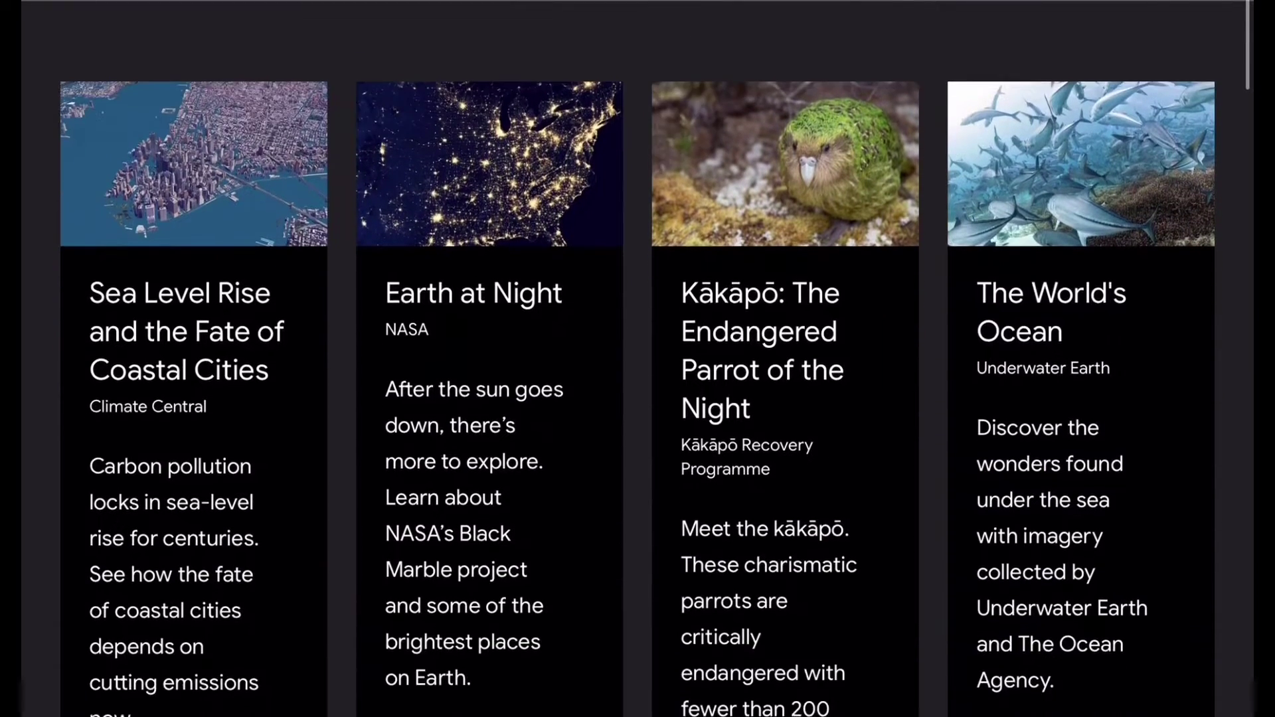
pyautogui.scroll(-10, 637, 359)
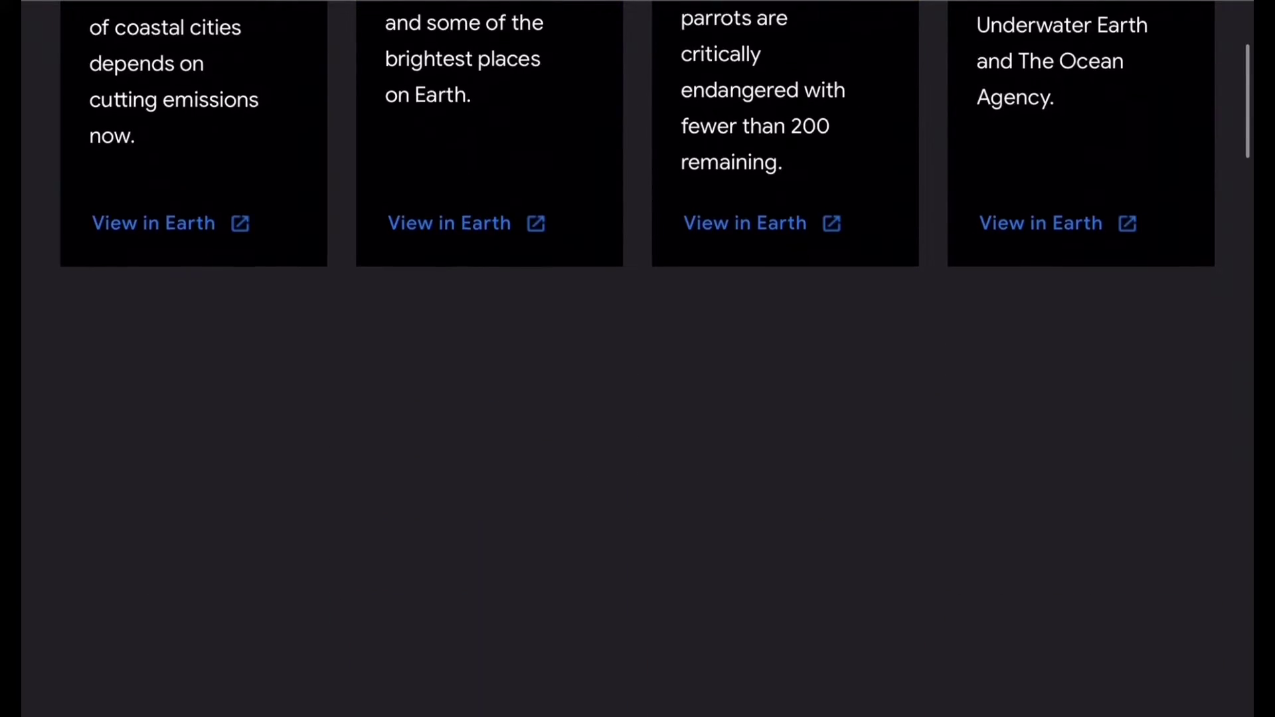
pyautogui.scroll(-1, 638, 359)
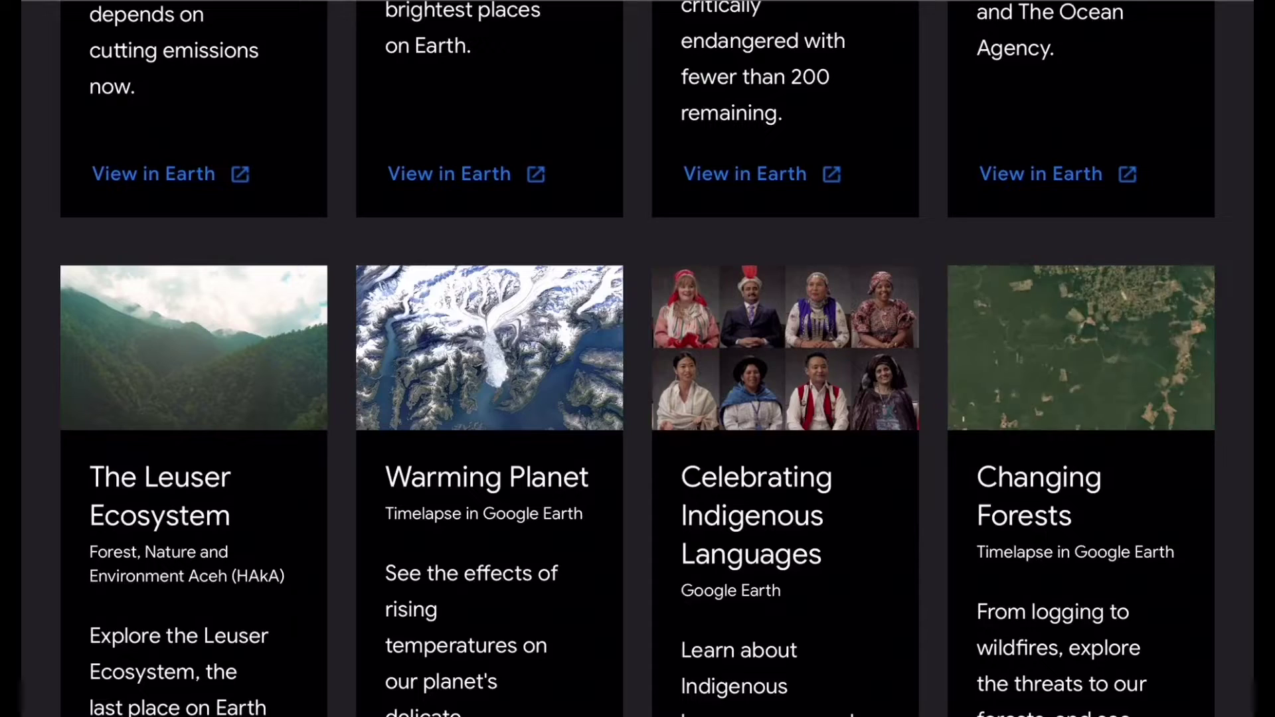
pyautogui.scroll(-4, 638, 359)
pyautogui.scroll(-6, 638, 359)
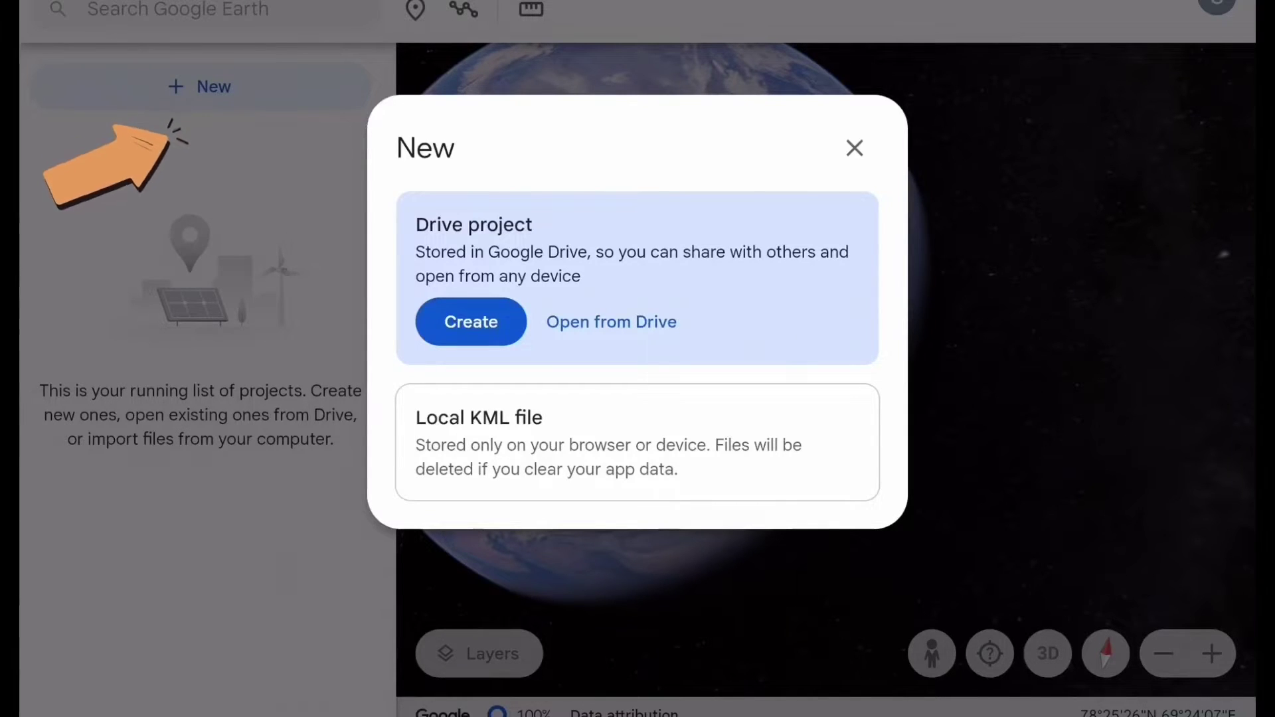
pyautogui.click(611, 322)
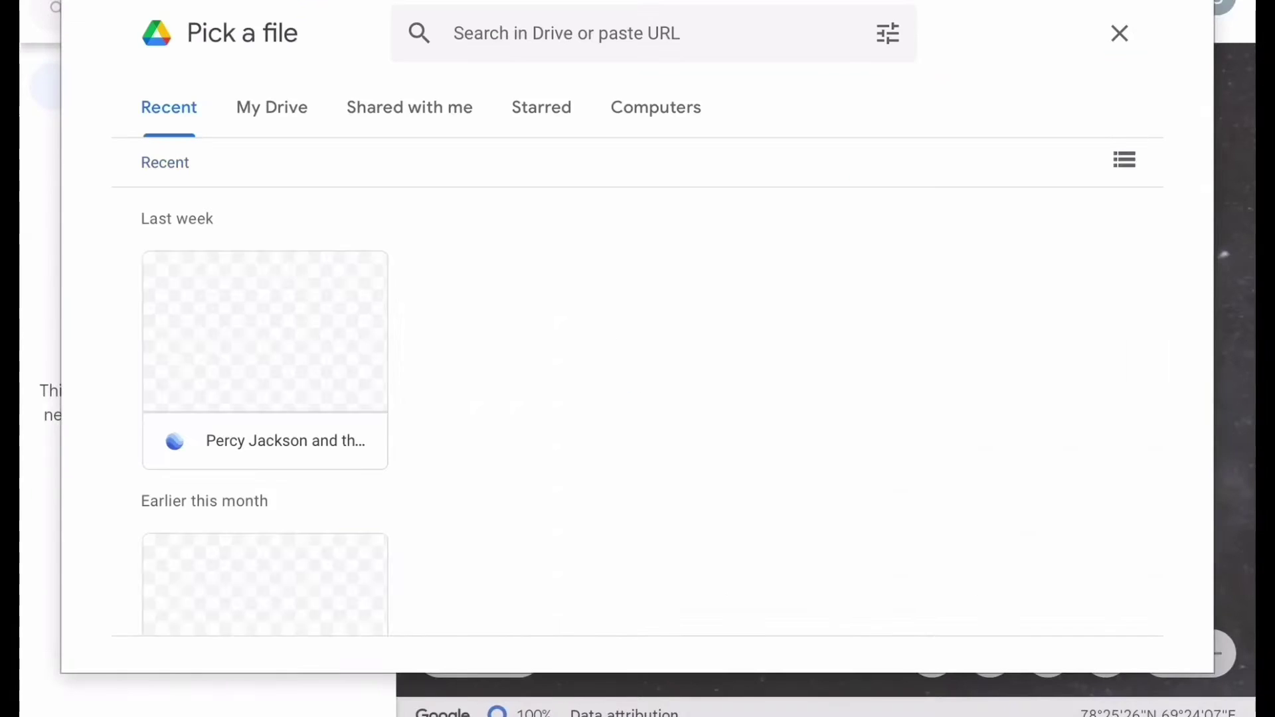
pyautogui.click(265, 356)
pyautogui.click(1090, 600)
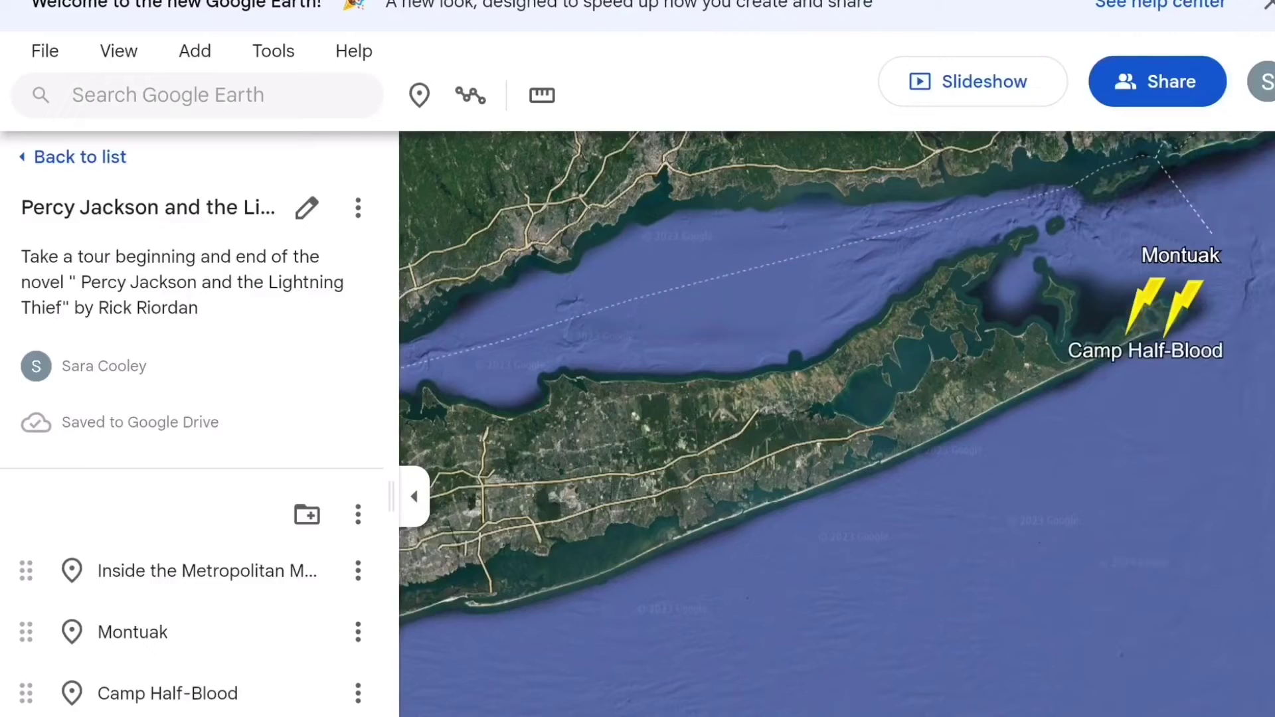
# - Fly to the museum's Photo Sphere and turn the view past the grand staircase and display case
pyautogui.click(358, 514)
pyautogui.click(421, 689)
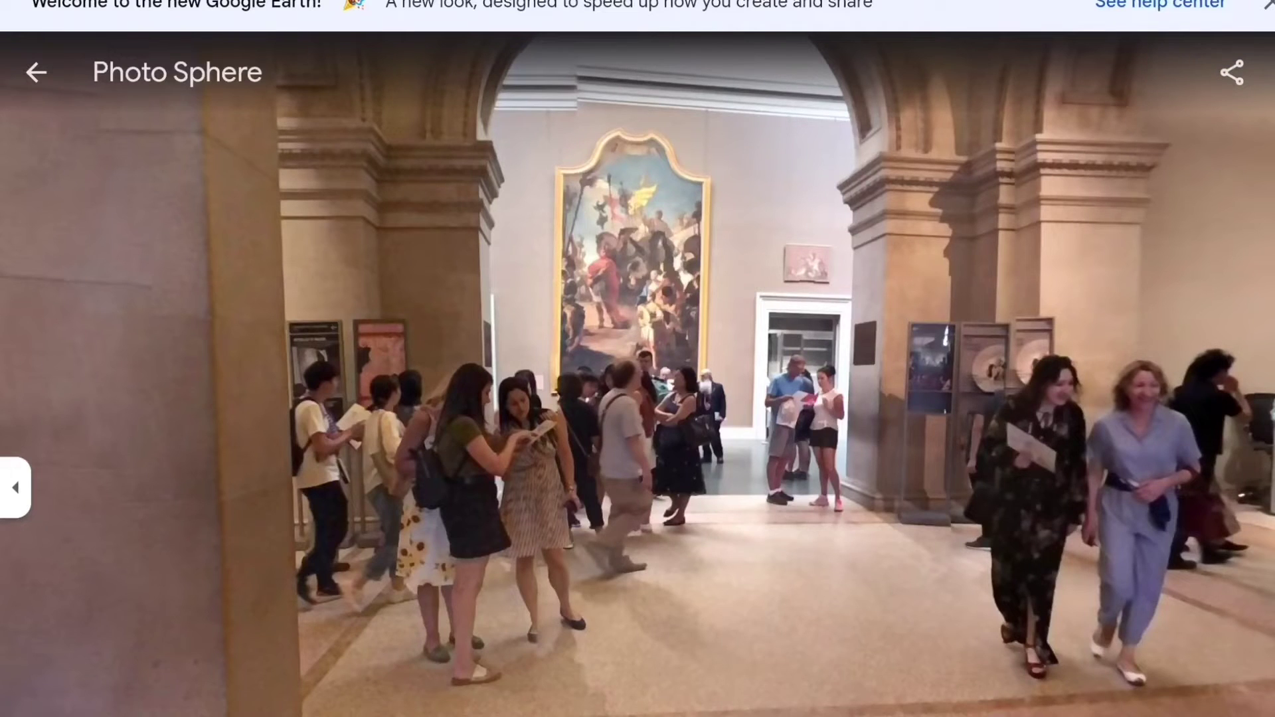
pyautogui.press('Right')
pyautogui.press('Right')
pyautogui.press('Right')
pyautogui.press('Right')
pyautogui.press('Right')
pyautogui.press('Right')
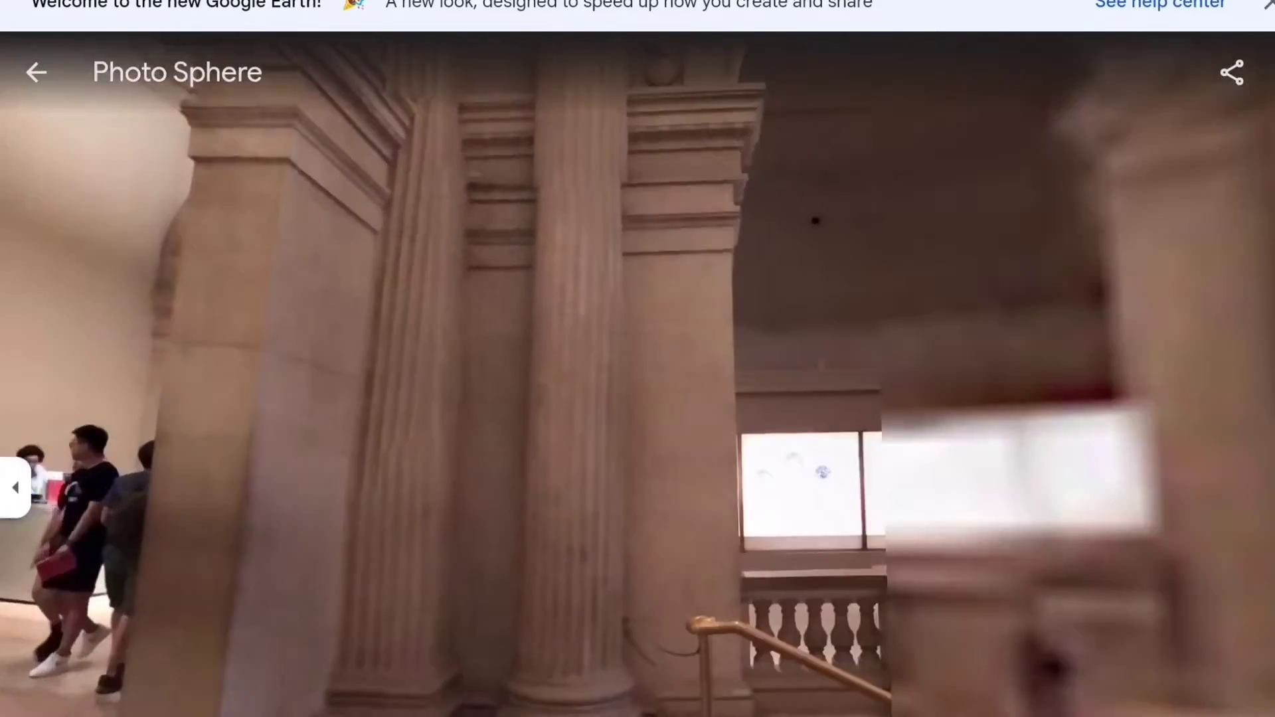
pyautogui.press('Right')
pyautogui.press('Right')
pyautogui.press('Right')
pyautogui.press('Right')
pyautogui.press('Right')
pyautogui.press('Right')
pyautogui.press('Down')
pyautogui.press('Down')
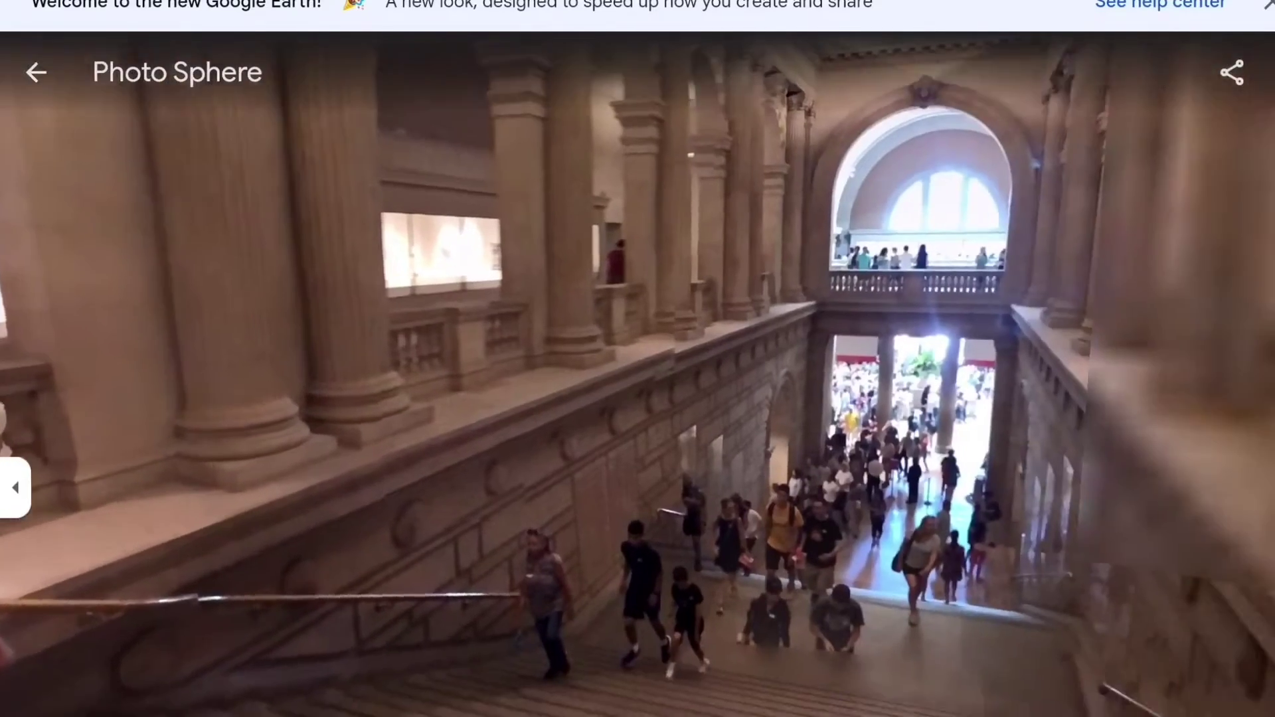
pyautogui.press('Right')
pyautogui.press('Right')
pyautogui.press('Right')
pyautogui.press('Right')
pyautogui.press('Right')
pyautogui.press('Right')
pyautogui.press('Right')
pyautogui.press('Right')
pyautogui.press('Up')
pyautogui.press('Up')
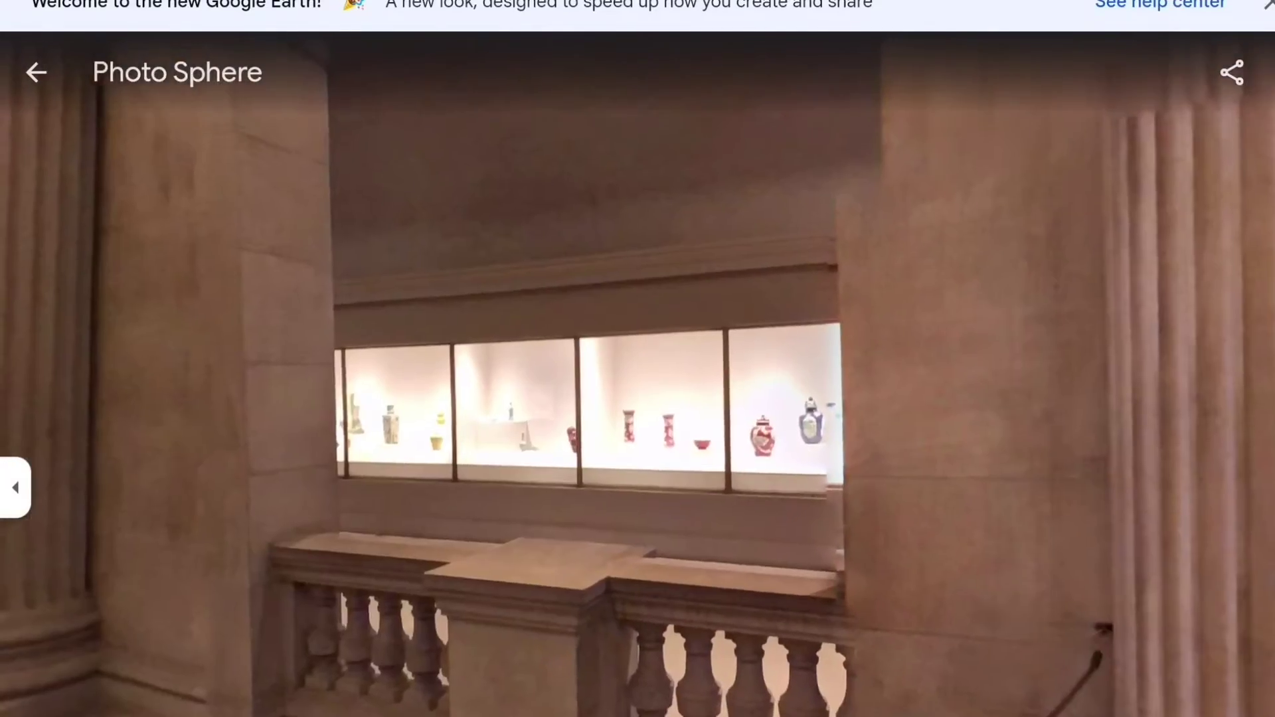
pyautogui.press('Right')
pyautogui.press('Right')
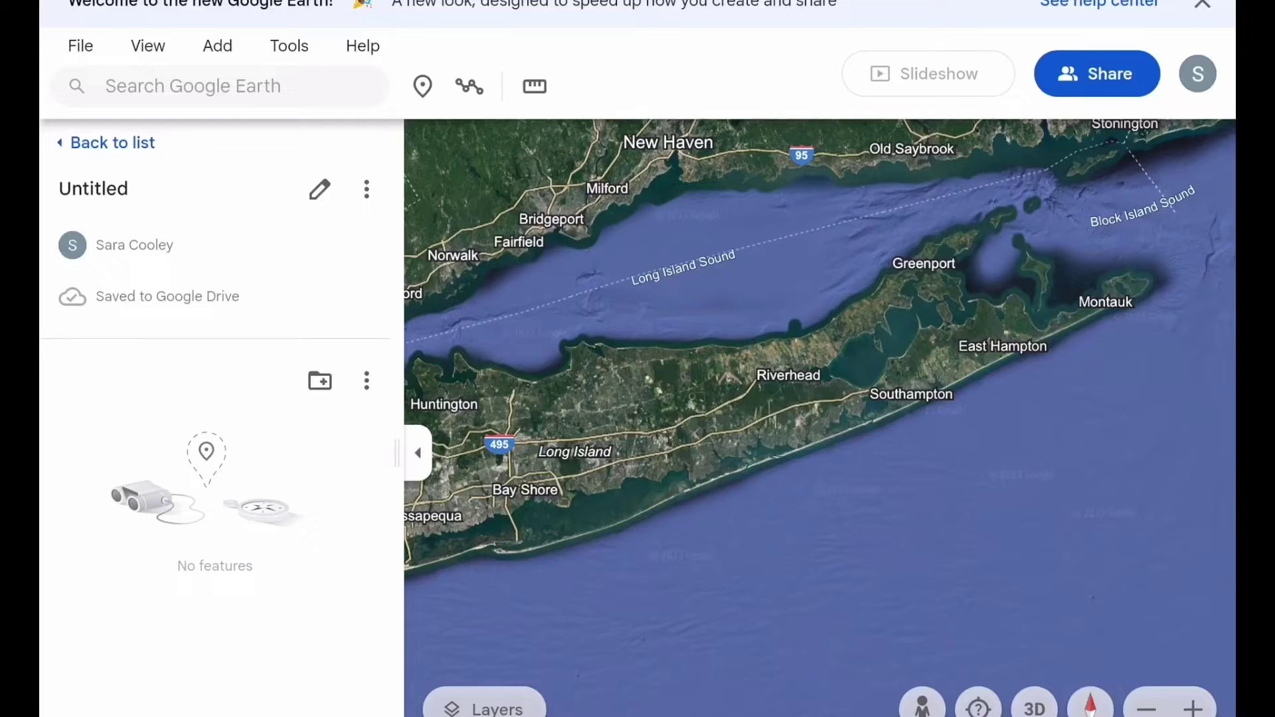
# - Retitle the project 'Summer Seekers' and save it with a historic Route 66 trip description
pyautogui.click(319, 190)
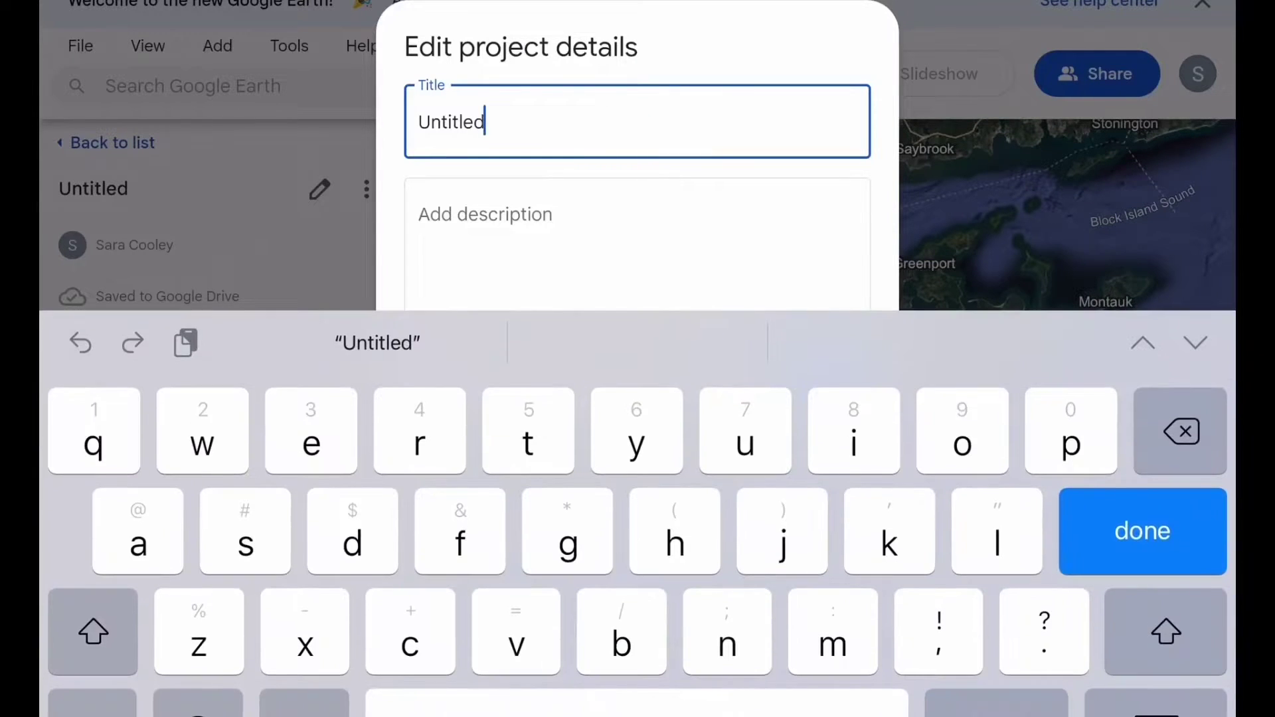
pyautogui.press('BackSpace')
pyautogui.press('BackSpace')
pyautogui.press('BackSpace')
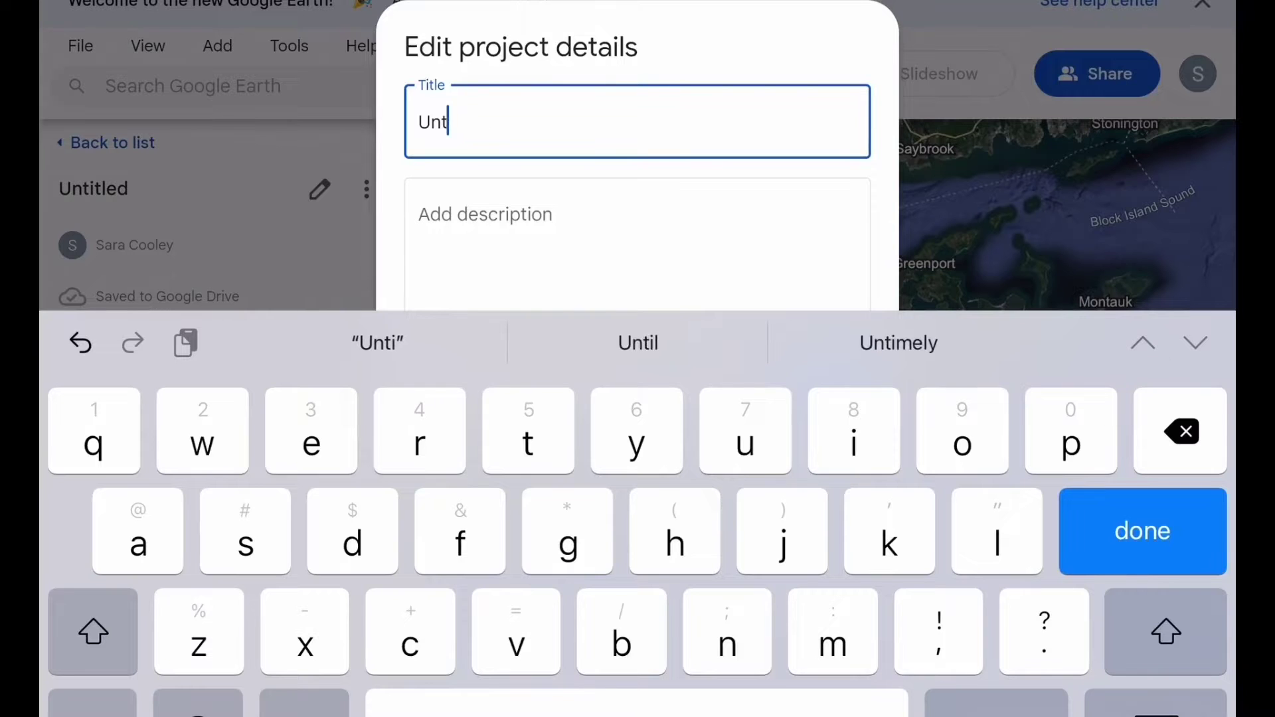
pyautogui.press('BackSpace')
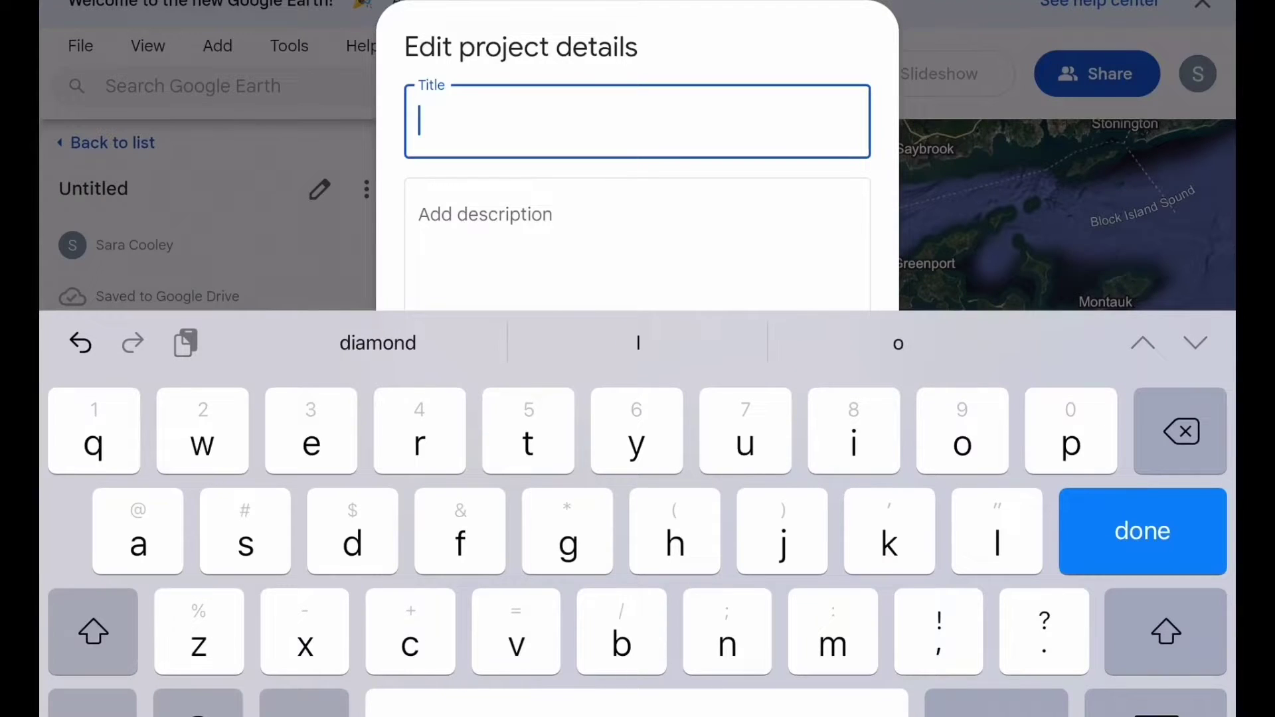
pyautogui.write('Sum')
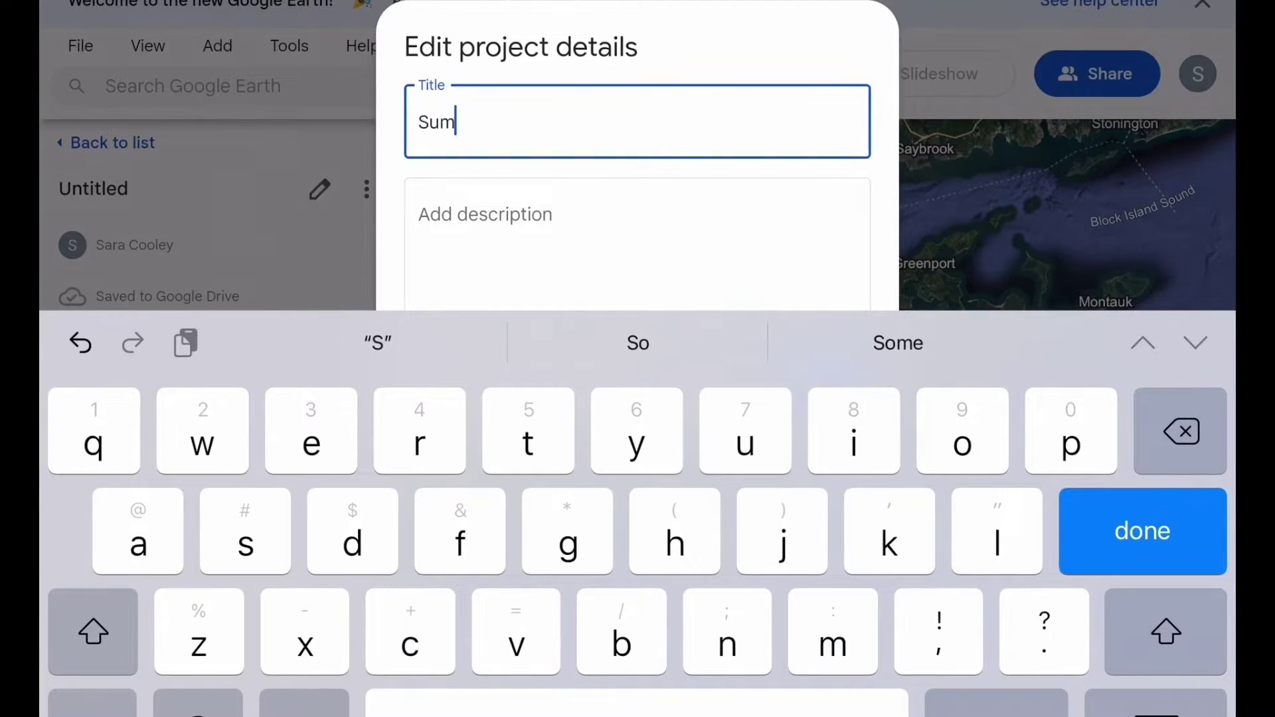
pyautogui.write('mer ')
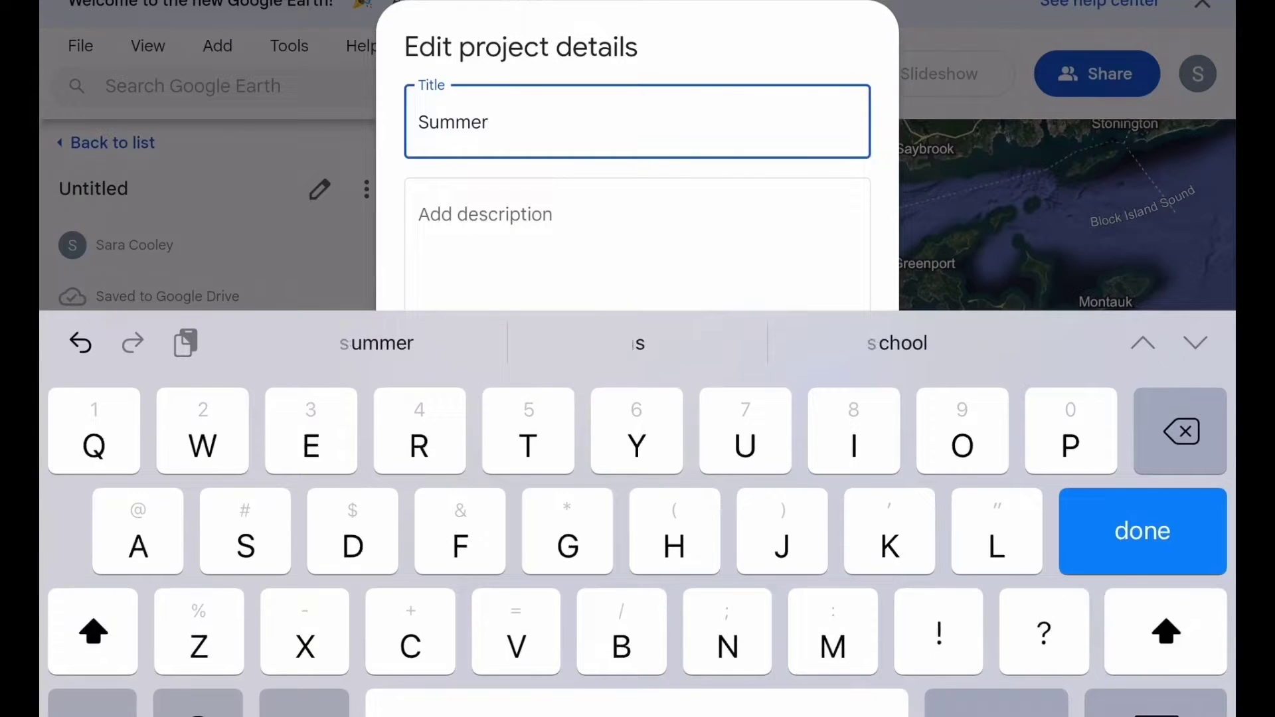
pyautogui.write('Seekers')
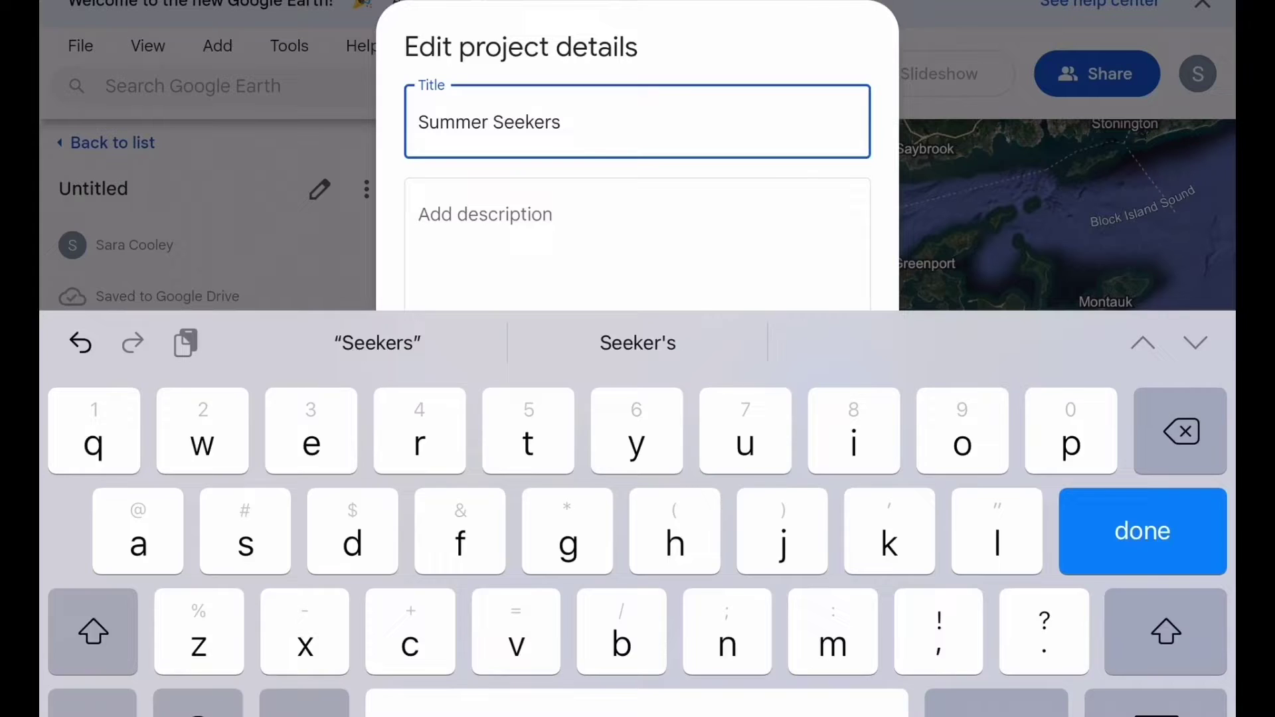
pyautogui.press('Return')
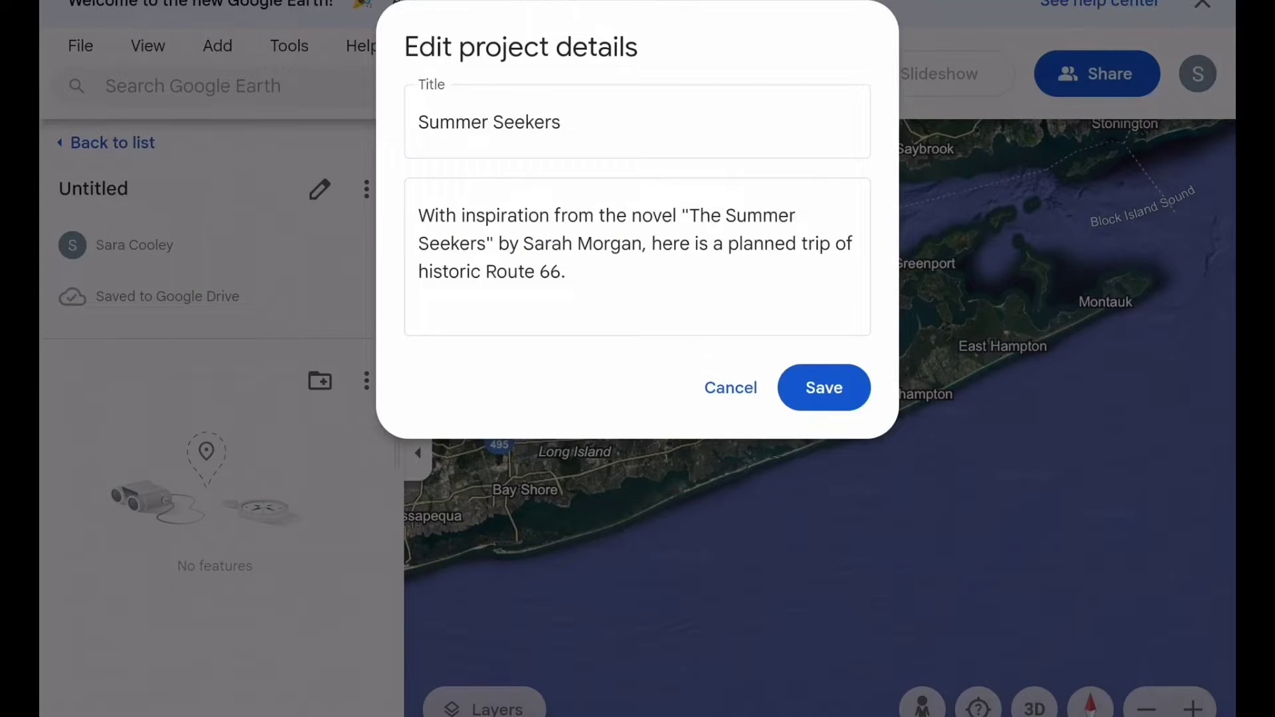
pyautogui.click(824, 387)
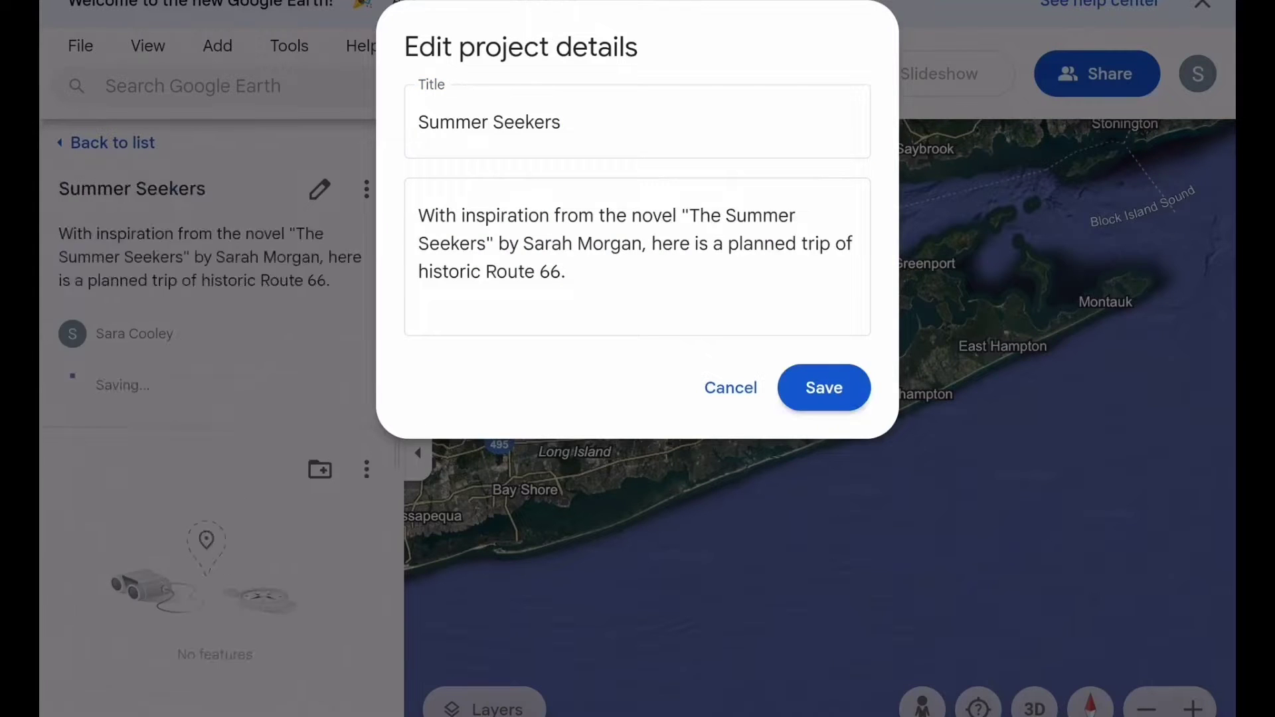
pyautogui.click(192, 86)
# - Search 'Cite Restaurant Chicago' and save the Cite restaurant to the project
pyautogui.write('Ci')
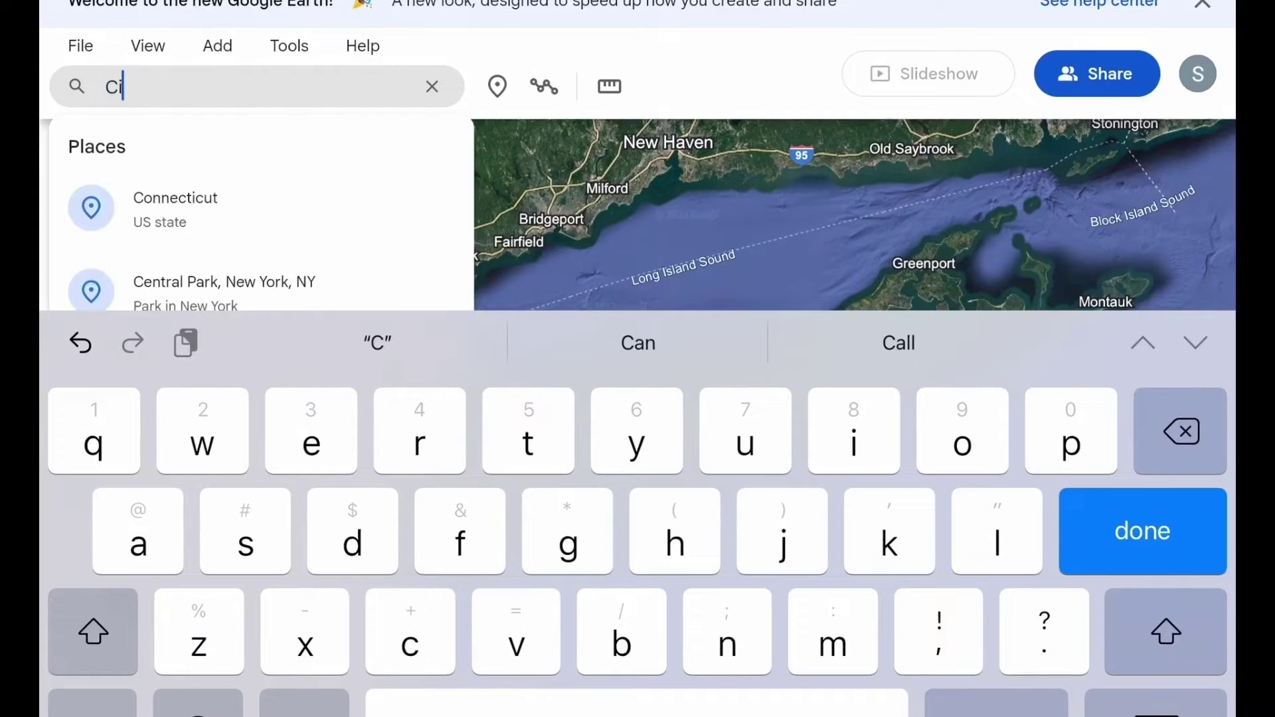
pyautogui.write('te Rest')
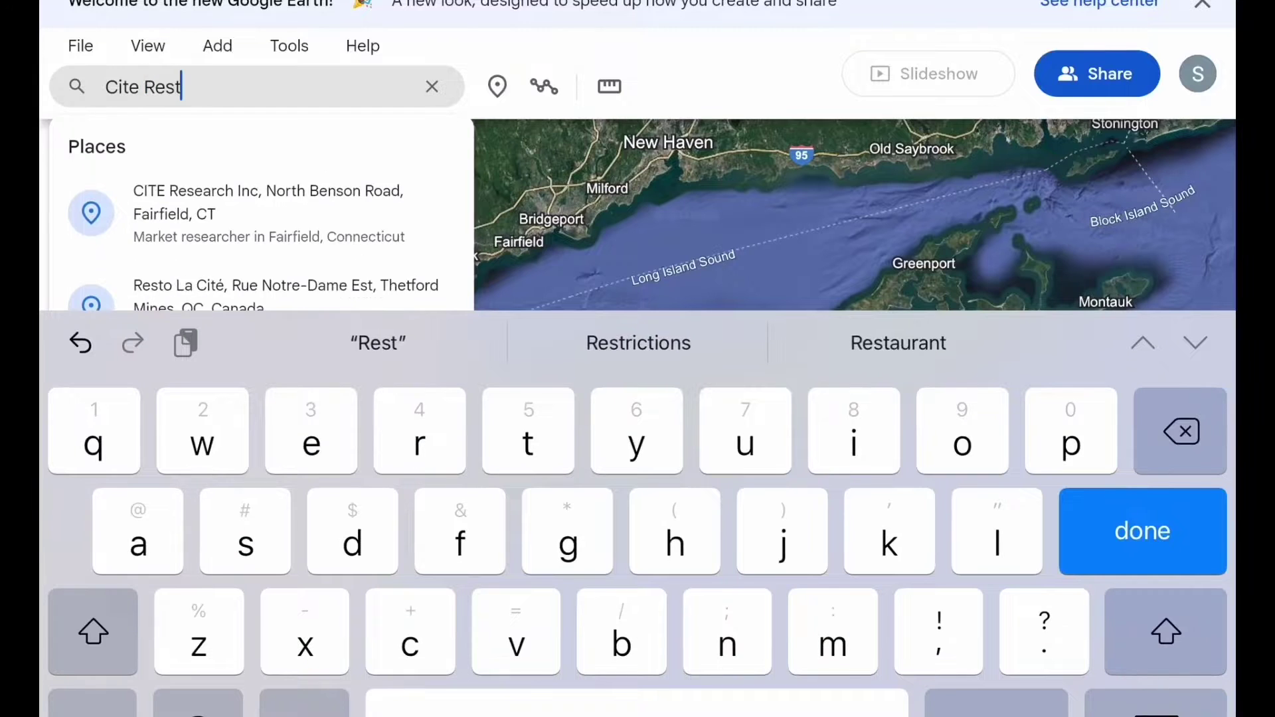
pyautogui.write('auran')
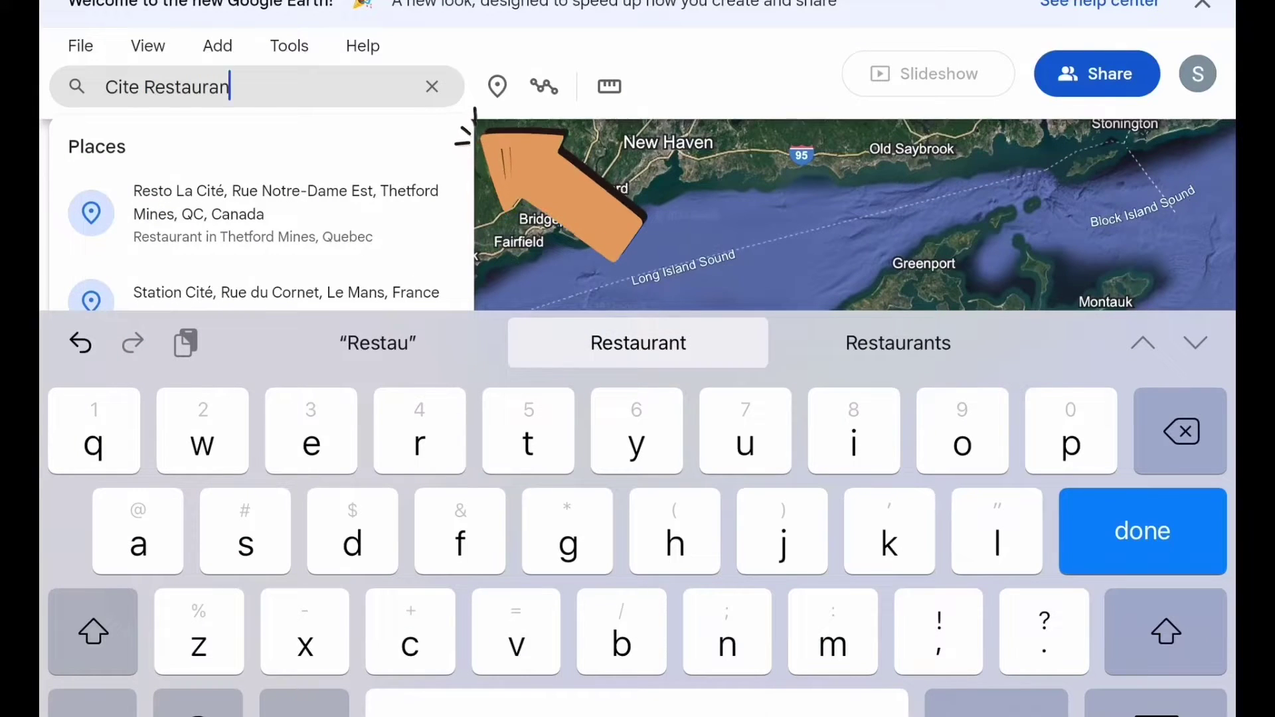
pyautogui.write('t C')
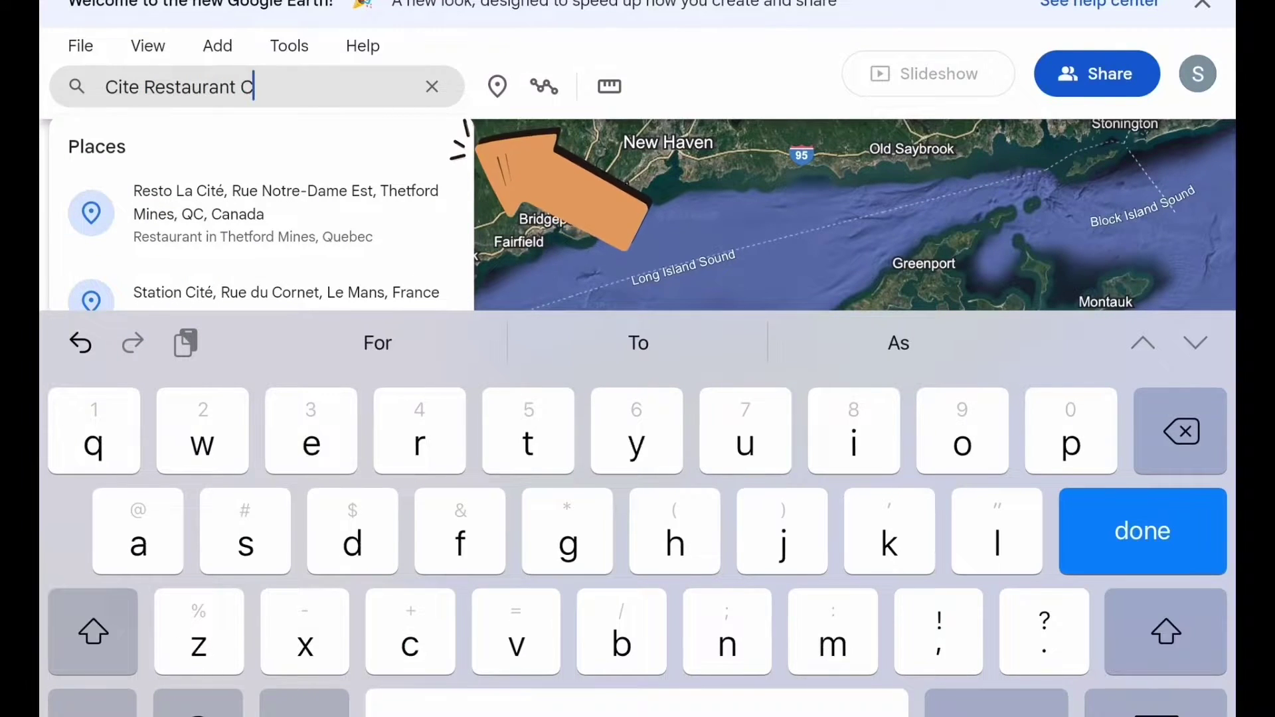
pyautogui.write('hicago')
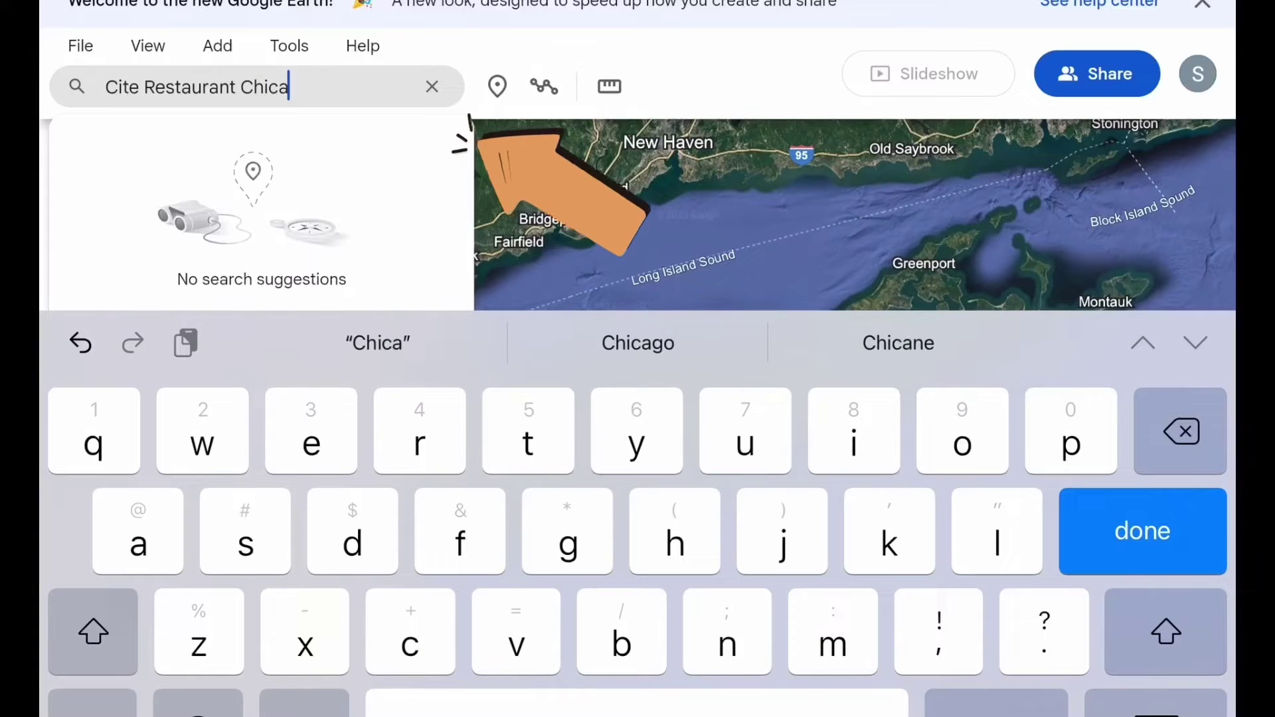
pyautogui.press('Return')
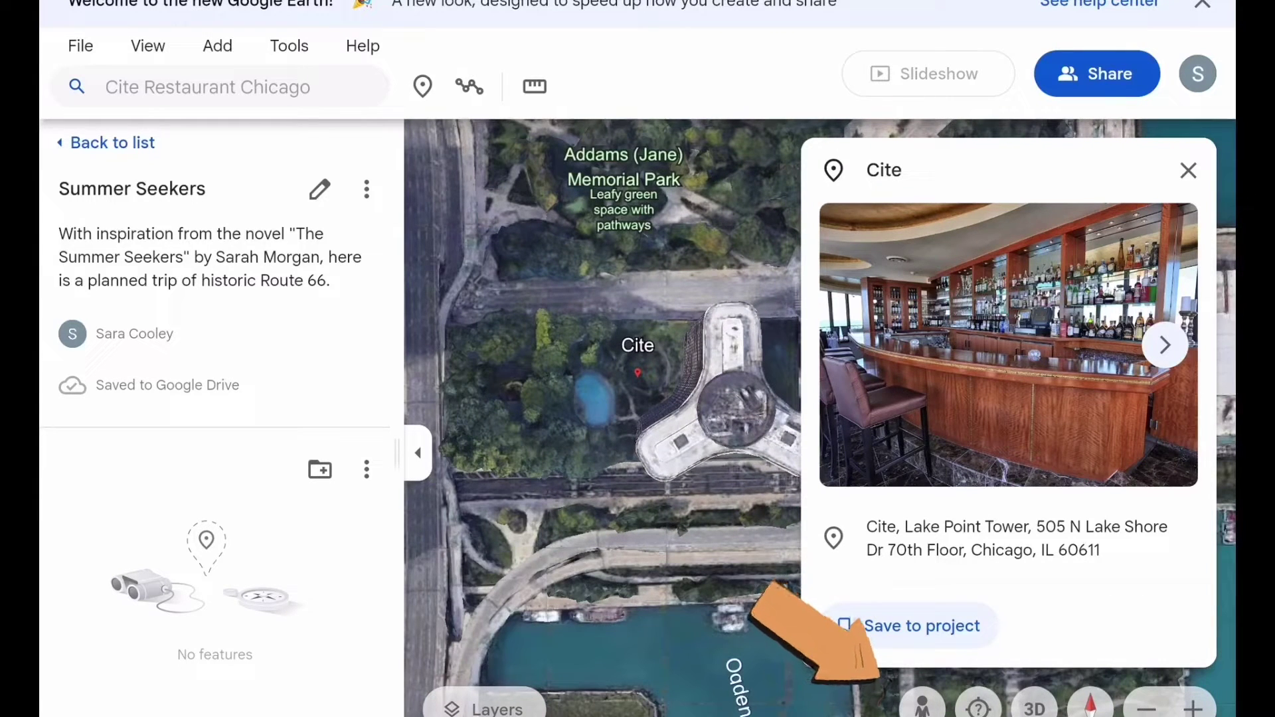
pyautogui.press('Escape')
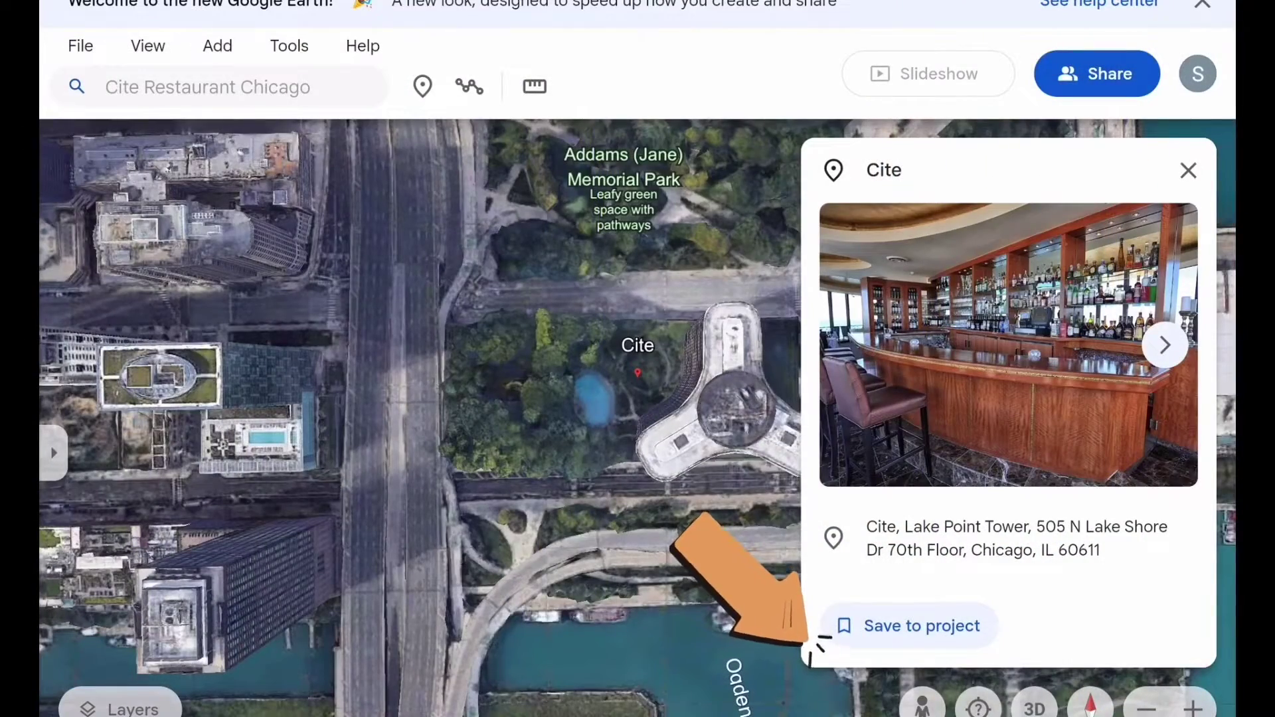
pyautogui.click(922, 626)
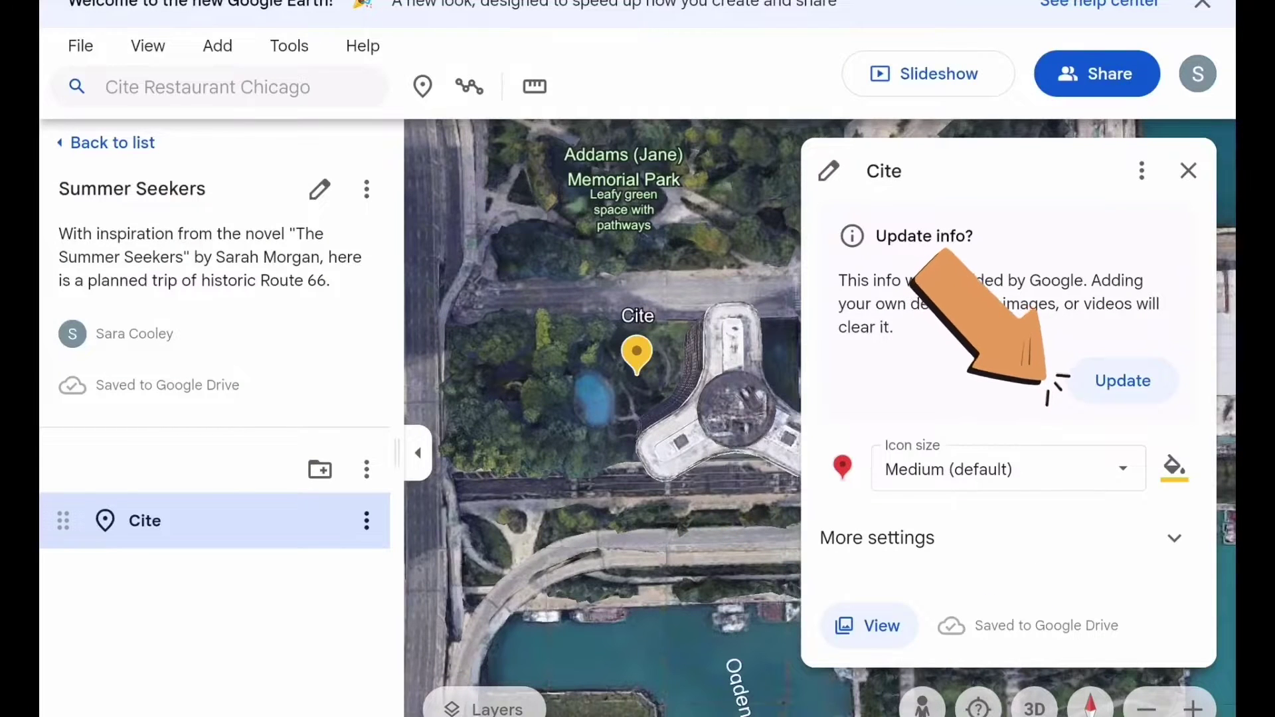
# - Replace Cite's Google info with custom content and give its placemark a red Restaurant icon
pyautogui.click(1122, 381)
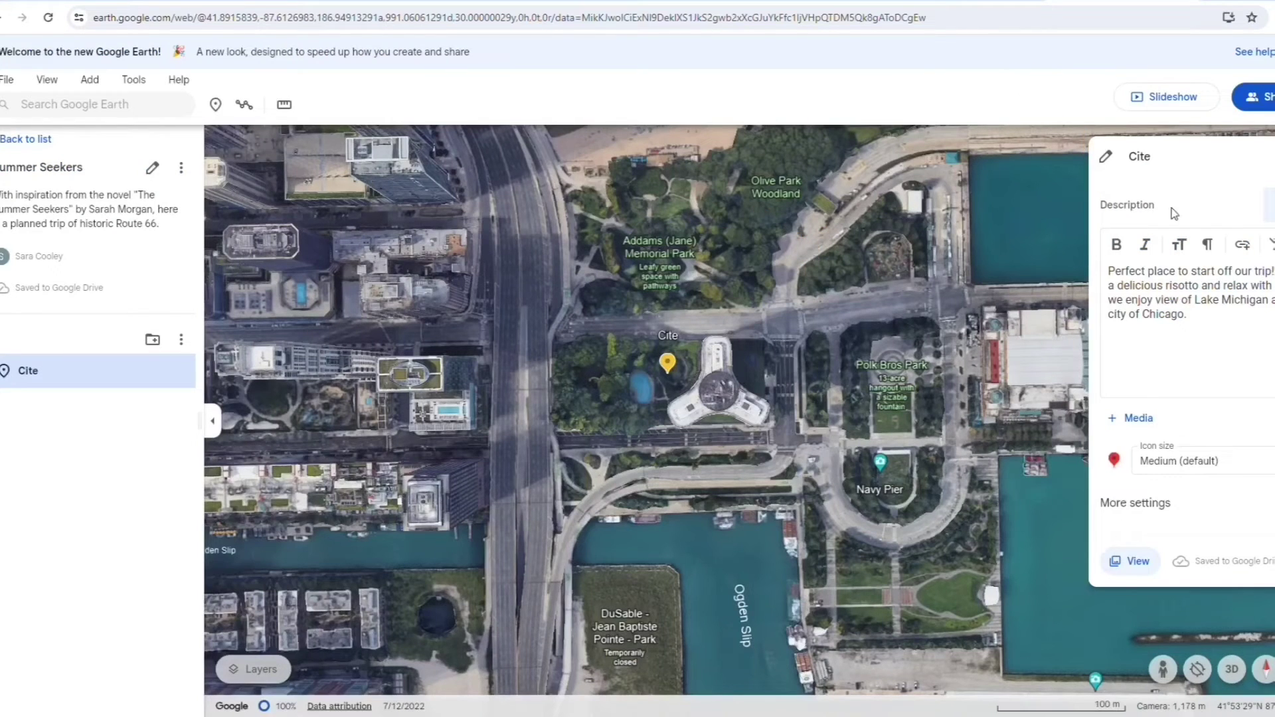
pyautogui.click(1118, 461)
pyautogui.click(1190, 574)
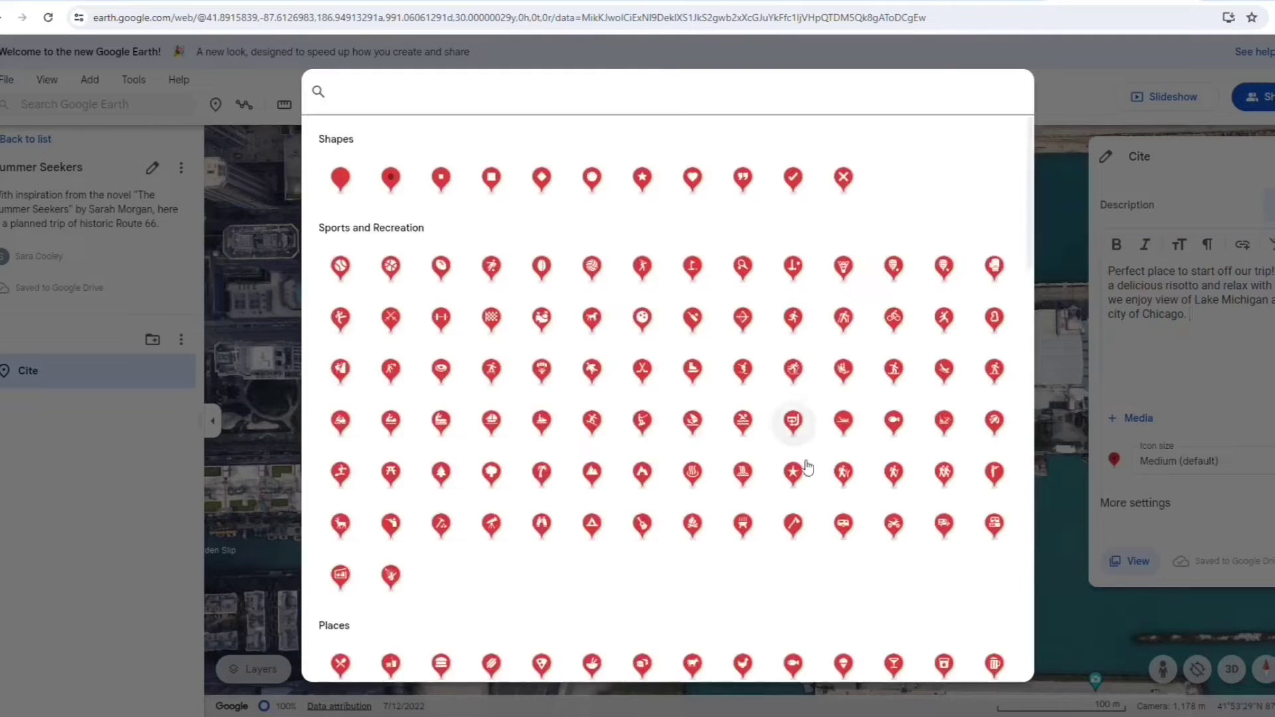
pyautogui.scroll(-2, 702, 386)
pyautogui.scroll(-1, 702, 385)
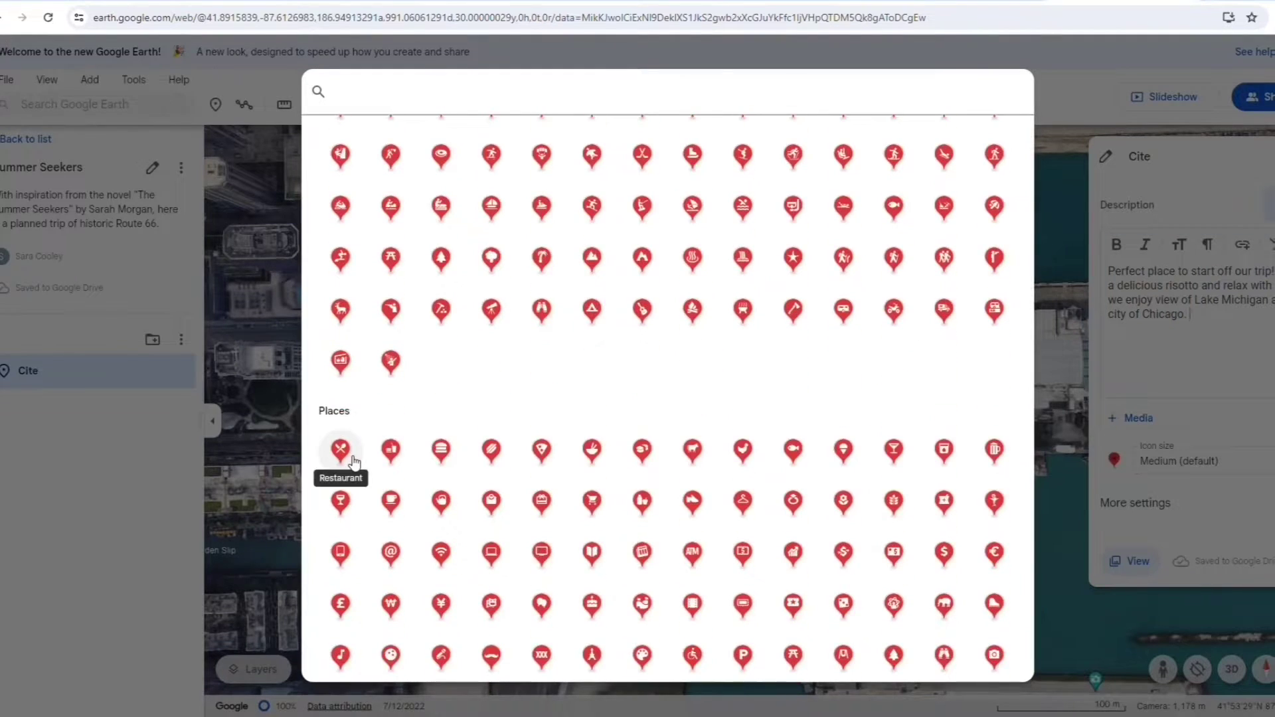
pyautogui.click(340, 452)
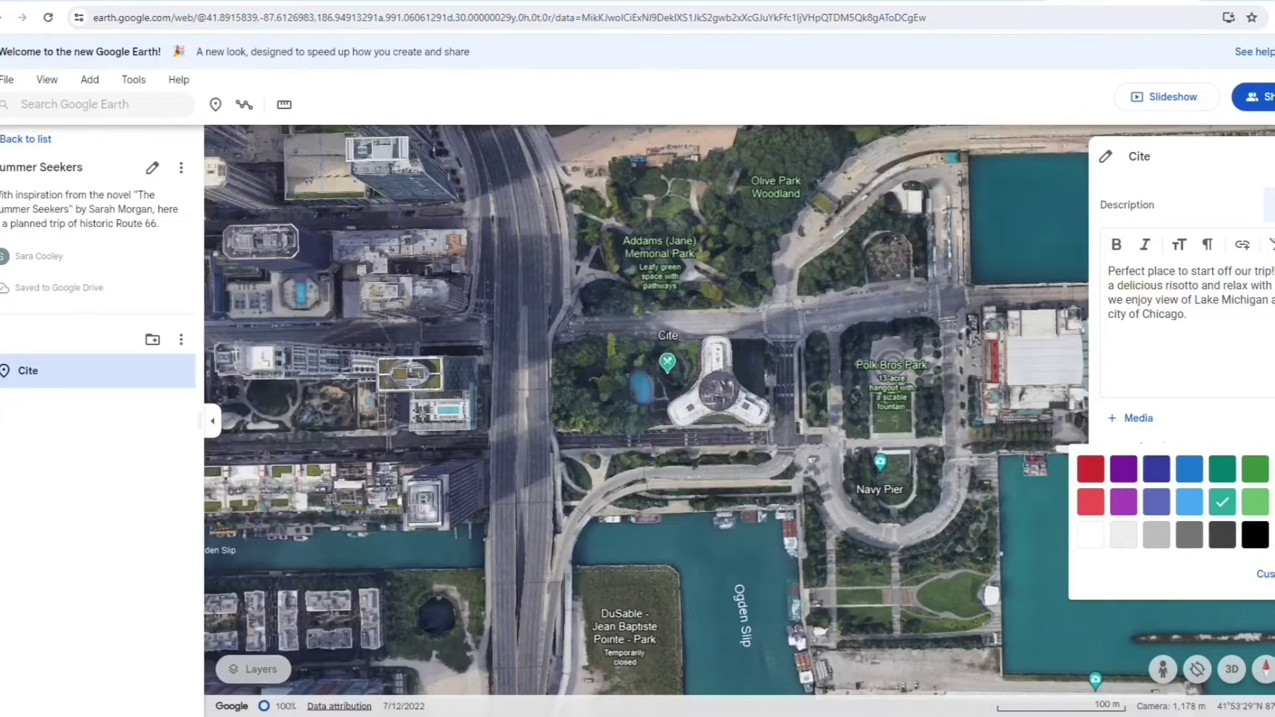
pyautogui.click(1097, 473)
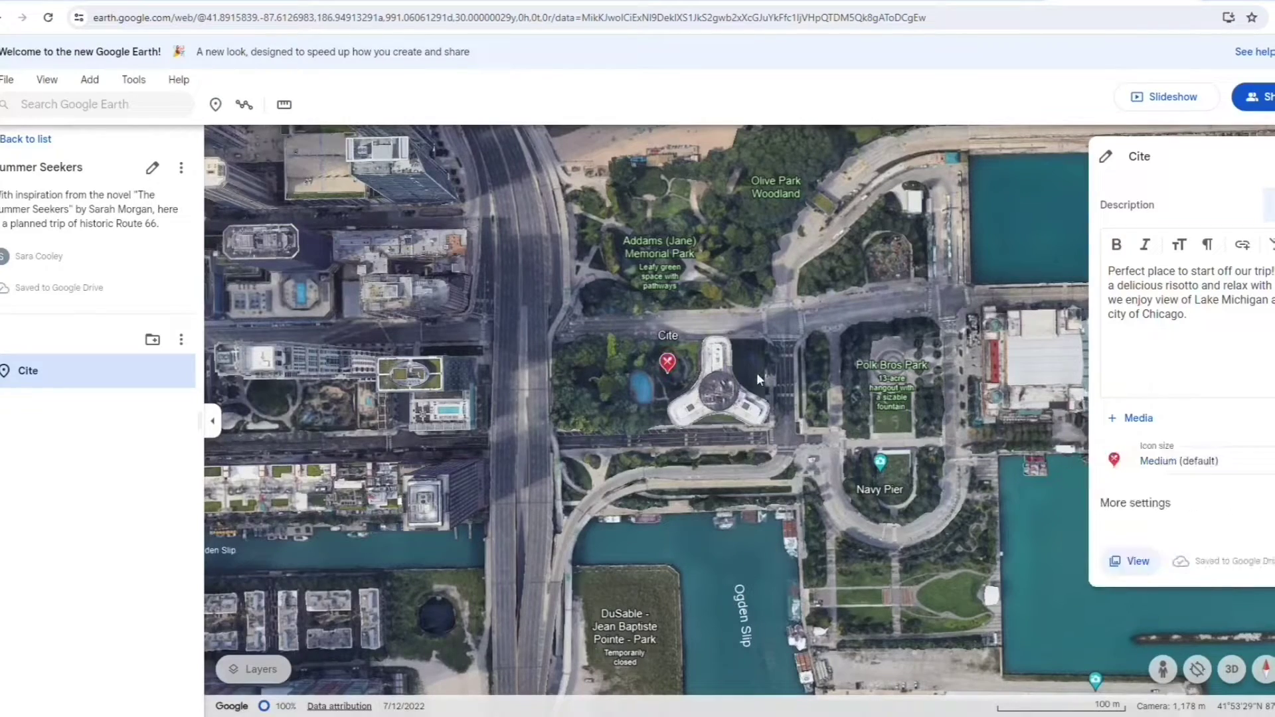
pyautogui.click(819, 320)
pyautogui.scroll(-5, 819, 320)
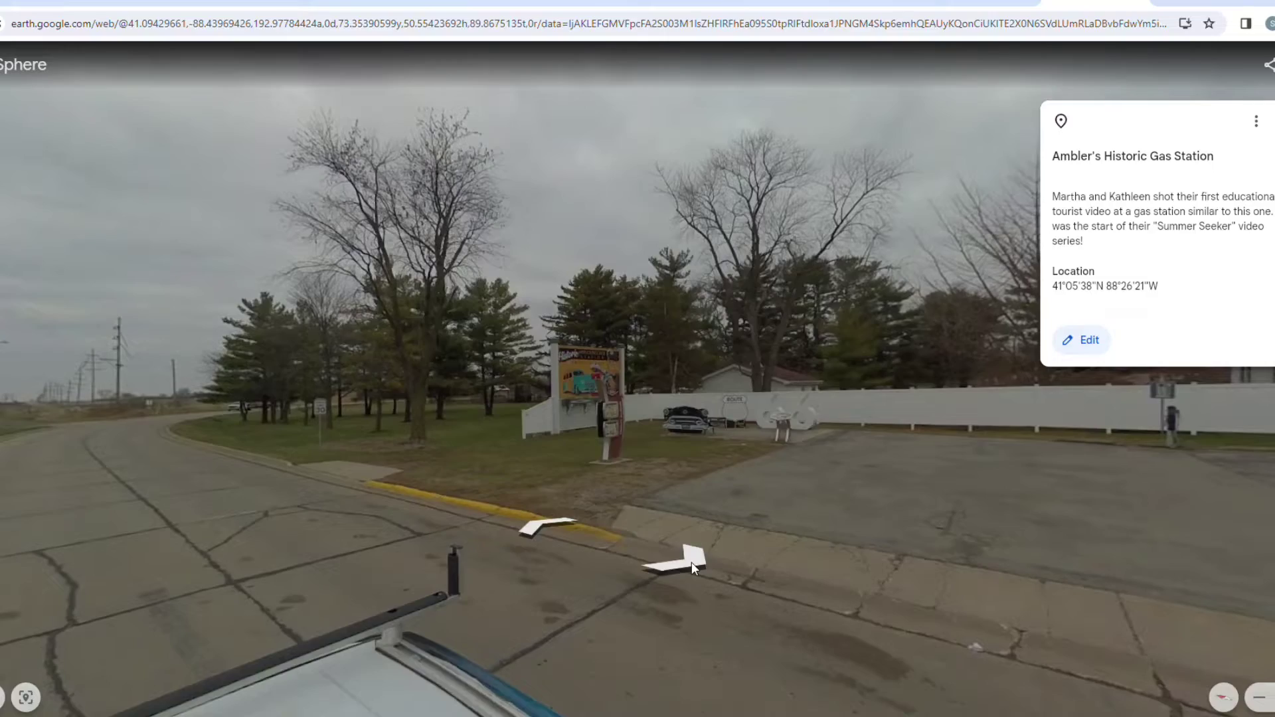
# - Step forward three times along the road in Street View until Ambler's gas station is fully visible
pyautogui.click(692, 562)
pyautogui.click(678, 594)
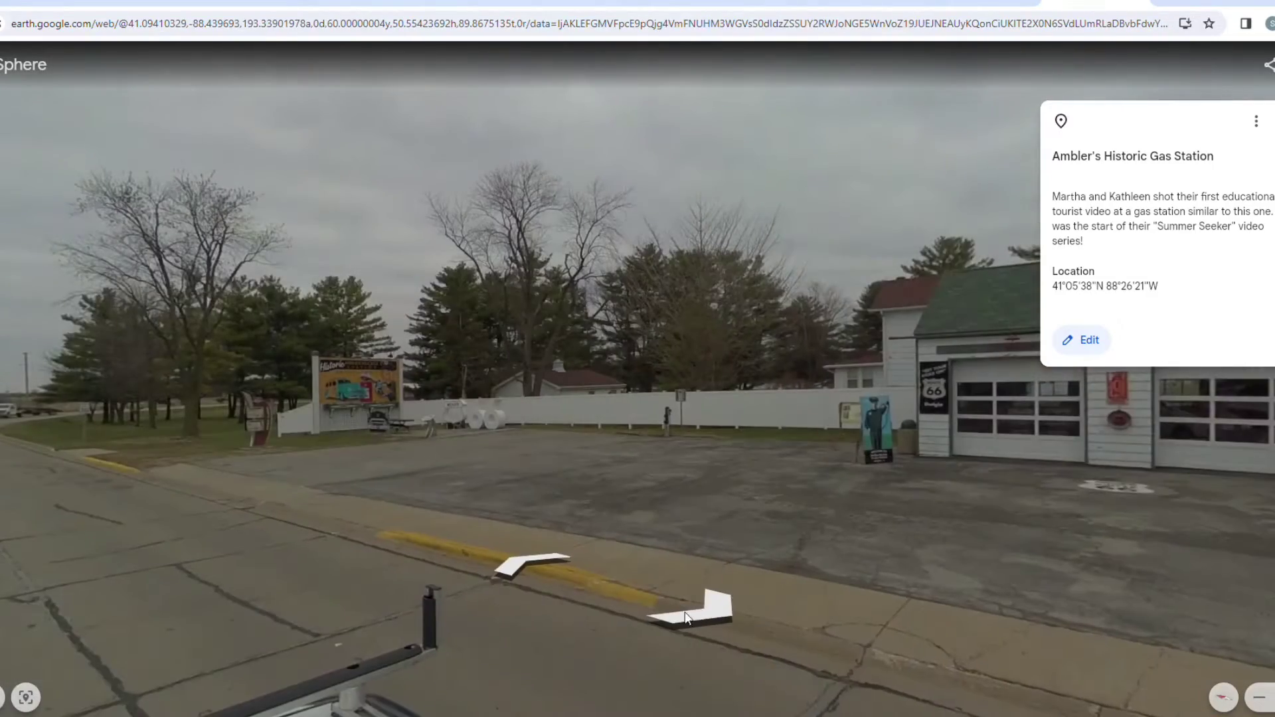
pyautogui.click(682, 617)
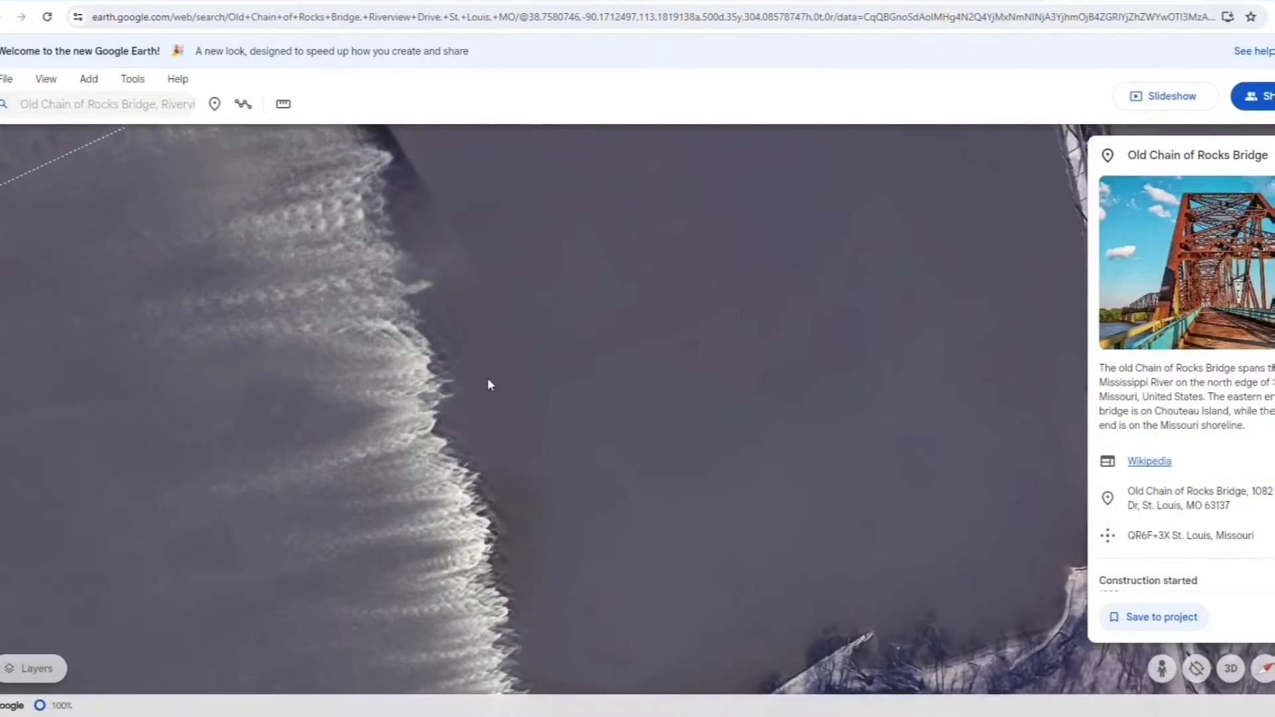
# - Zoom out to show the Old Chain of Rocks Bridge pin and read its 1929, 5,354' length facts
pyautogui.scroll(-3, 487, 378)
pyautogui.moveTo(509, 384); pyautogui.dragTo(527, 524)
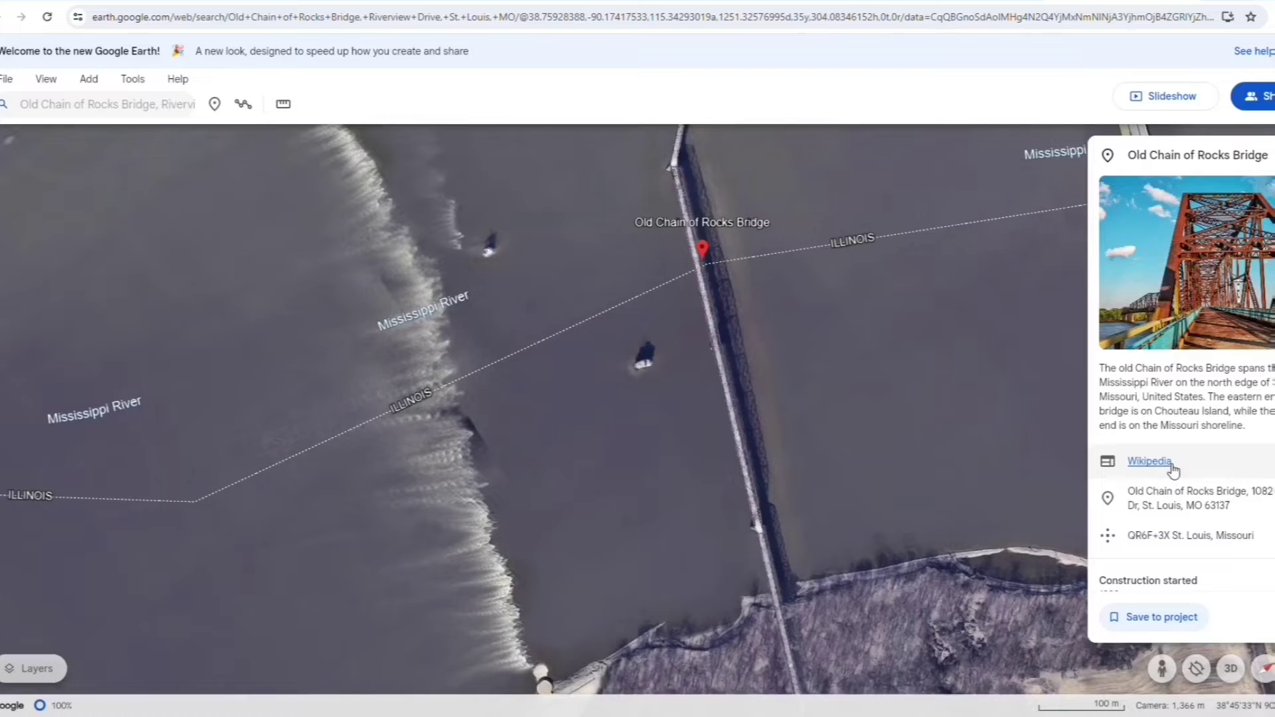
pyautogui.scroll(-2, 1173, 470)
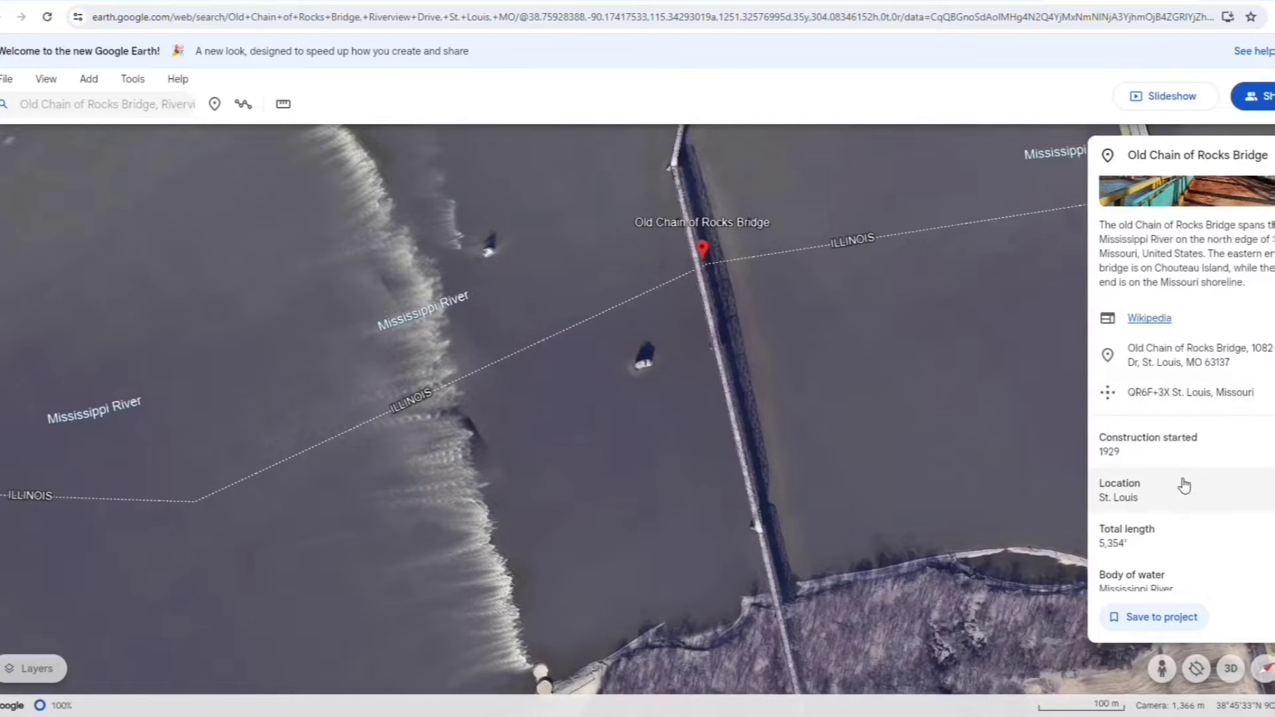
pyautogui.scroll(-3, 1184, 486)
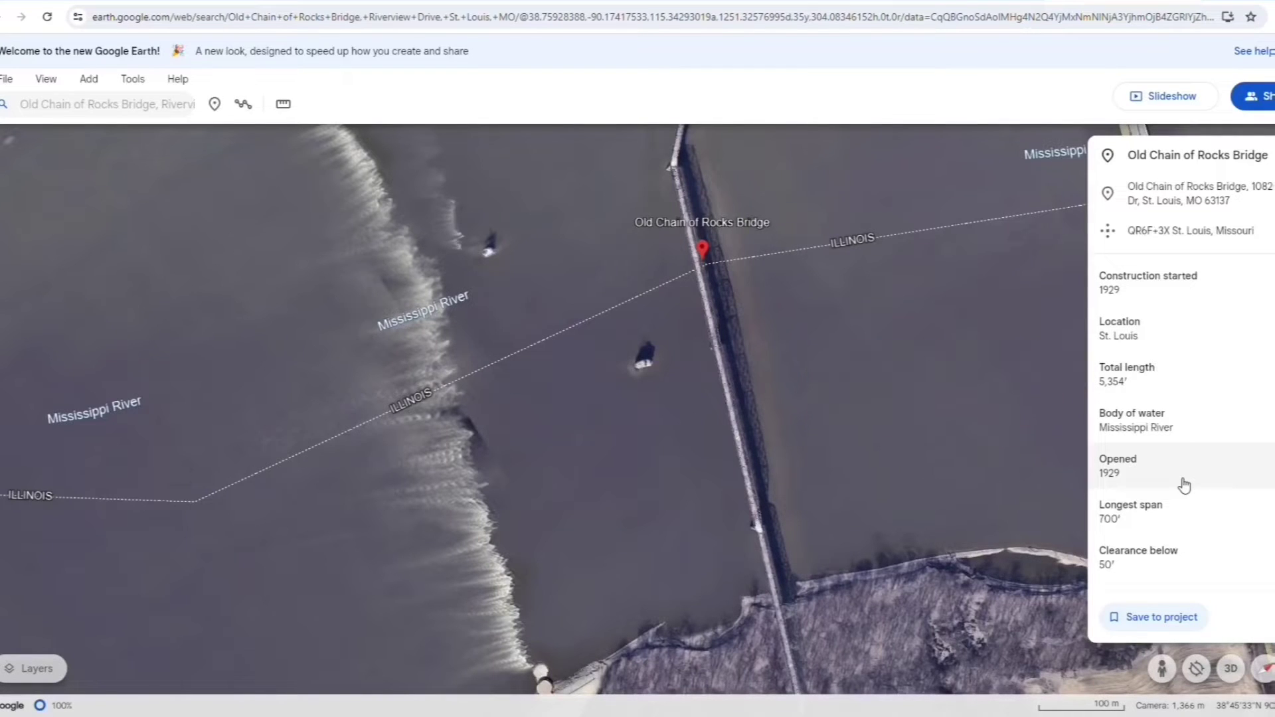
pyautogui.scroll(5, 1184, 486)
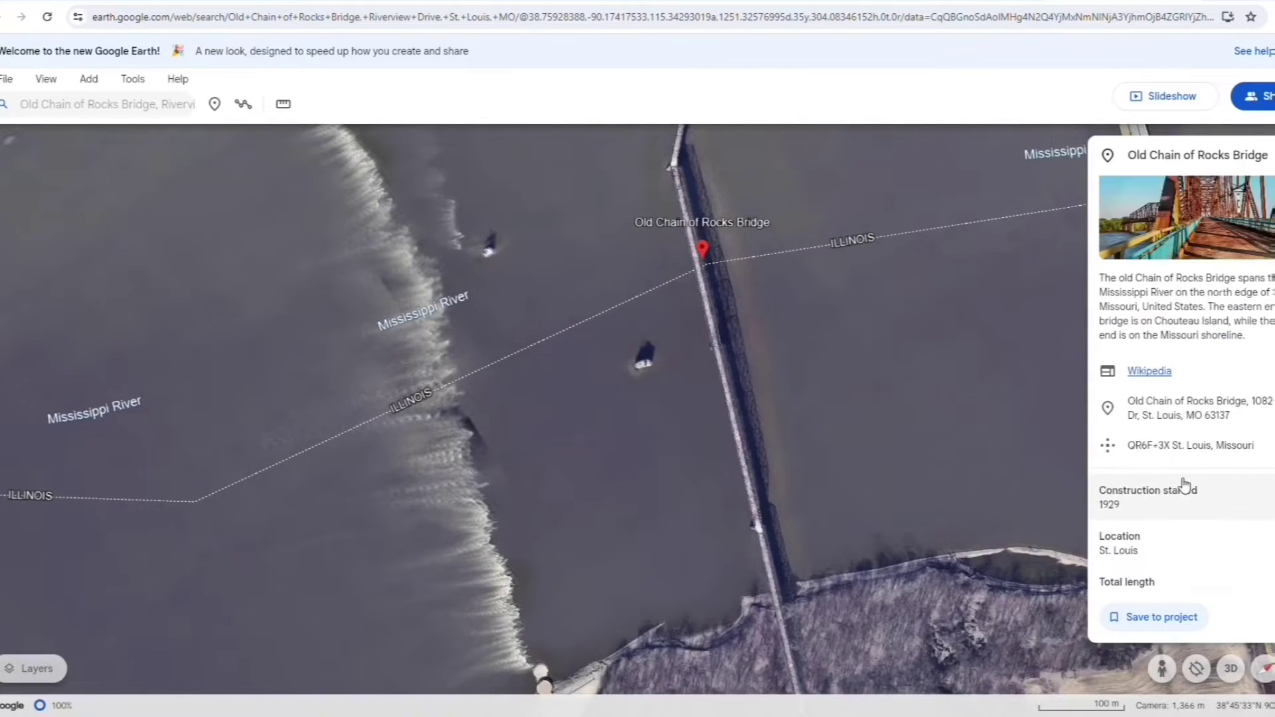
# - Save the Old Chain of Rocks Bridge to the Summer Seekers project and zoom the map out
pyautogui.click(1154, 617)
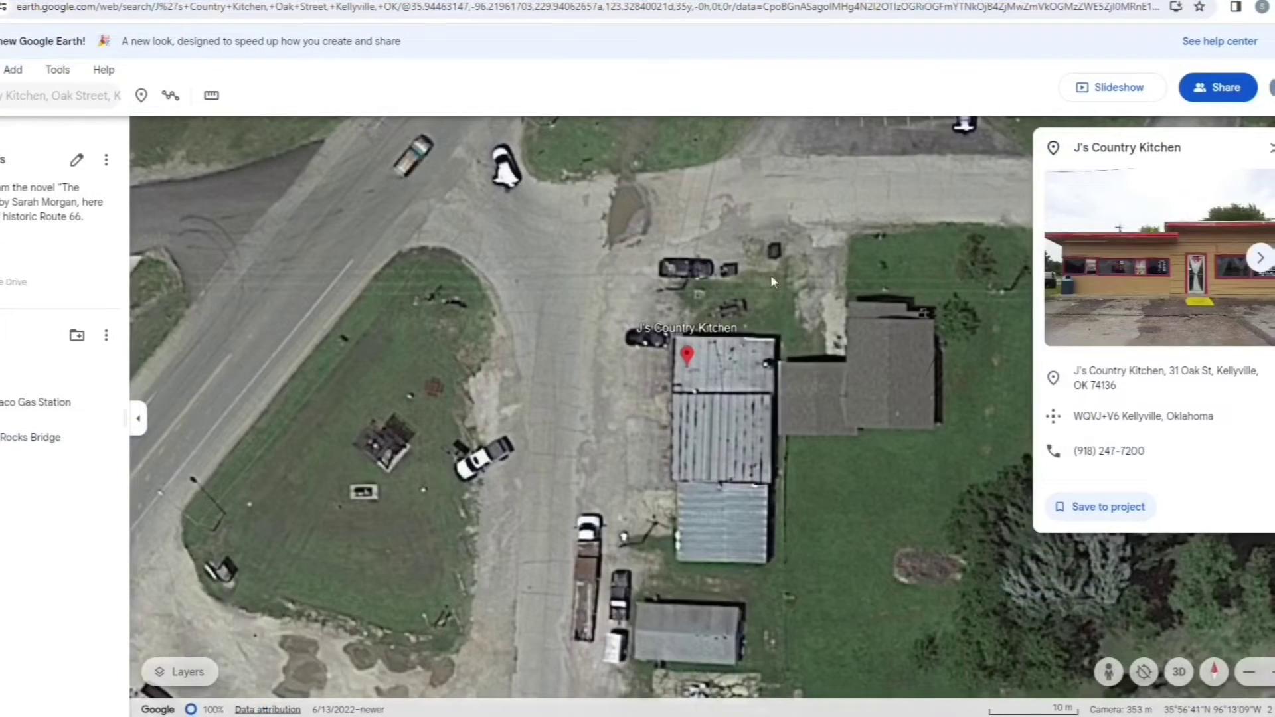
pyautogui.scroll(-2, 739, 282)
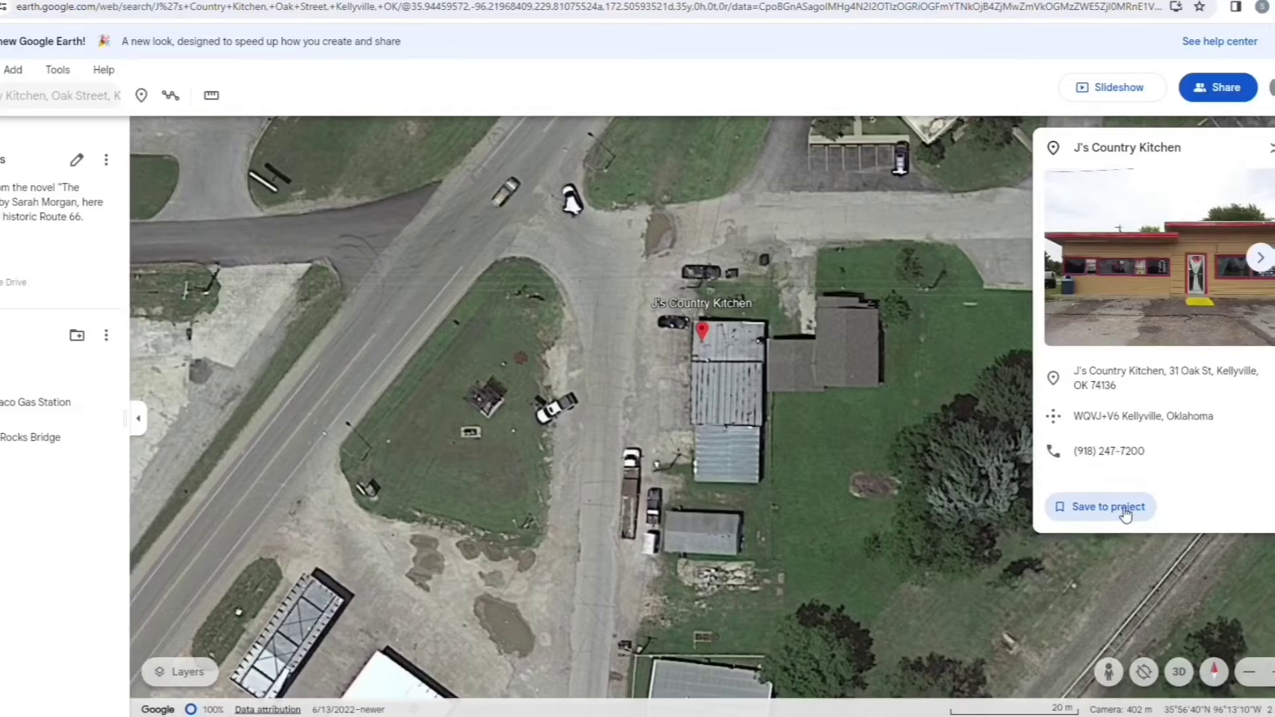
pyautogui.scroll(-5, 635, 360)
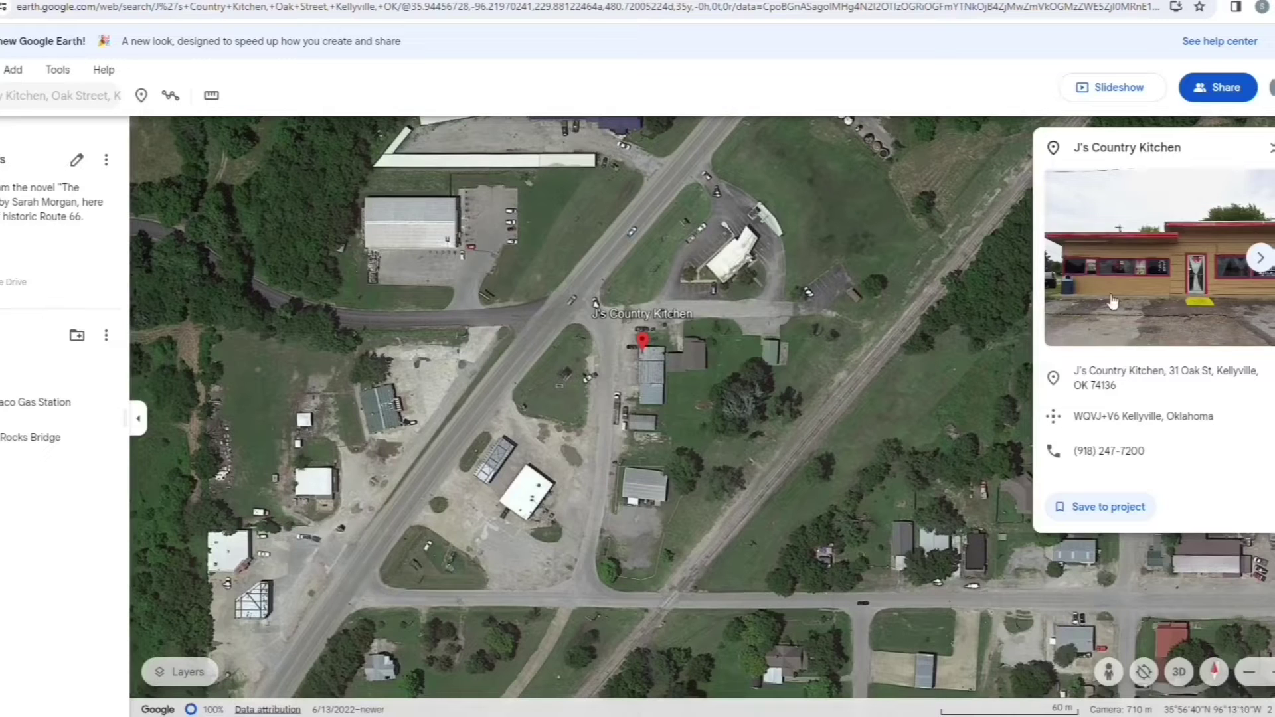
# - Save J's Country Kitchen with a custom description and an uploaded menu image
pyautogui.click(1111, 506)
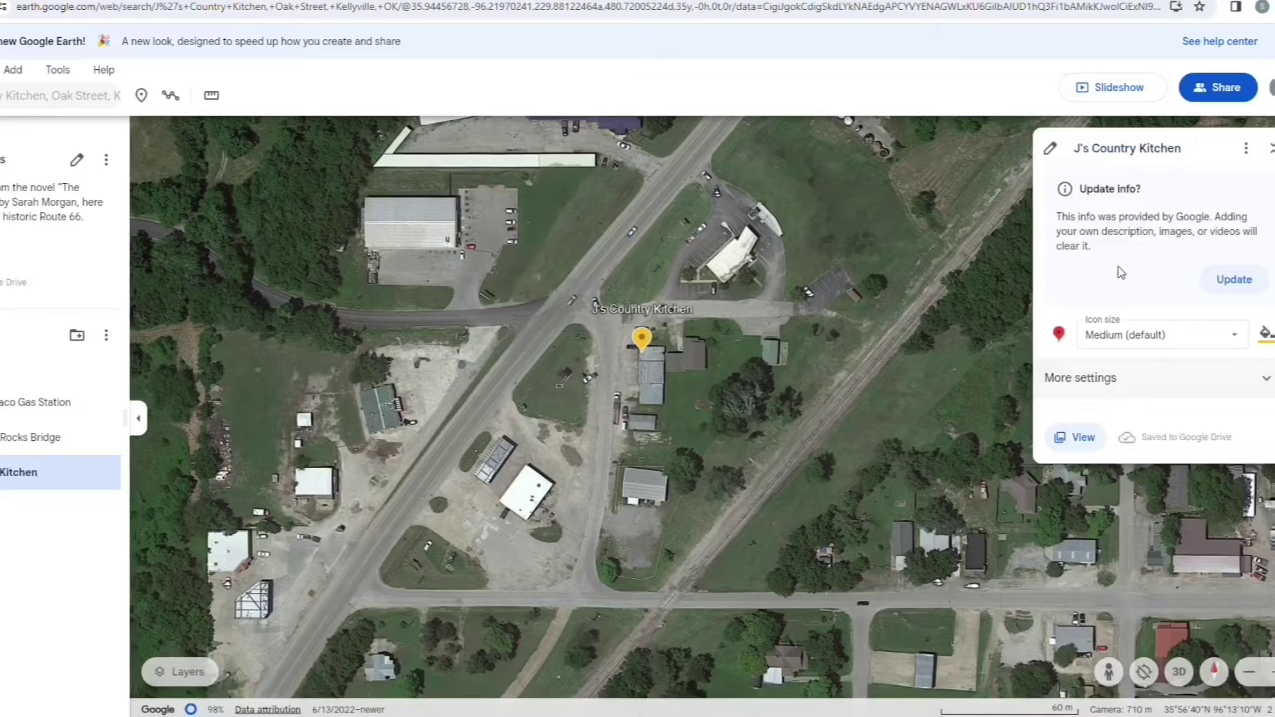
pyautogui.click(1233, 280)
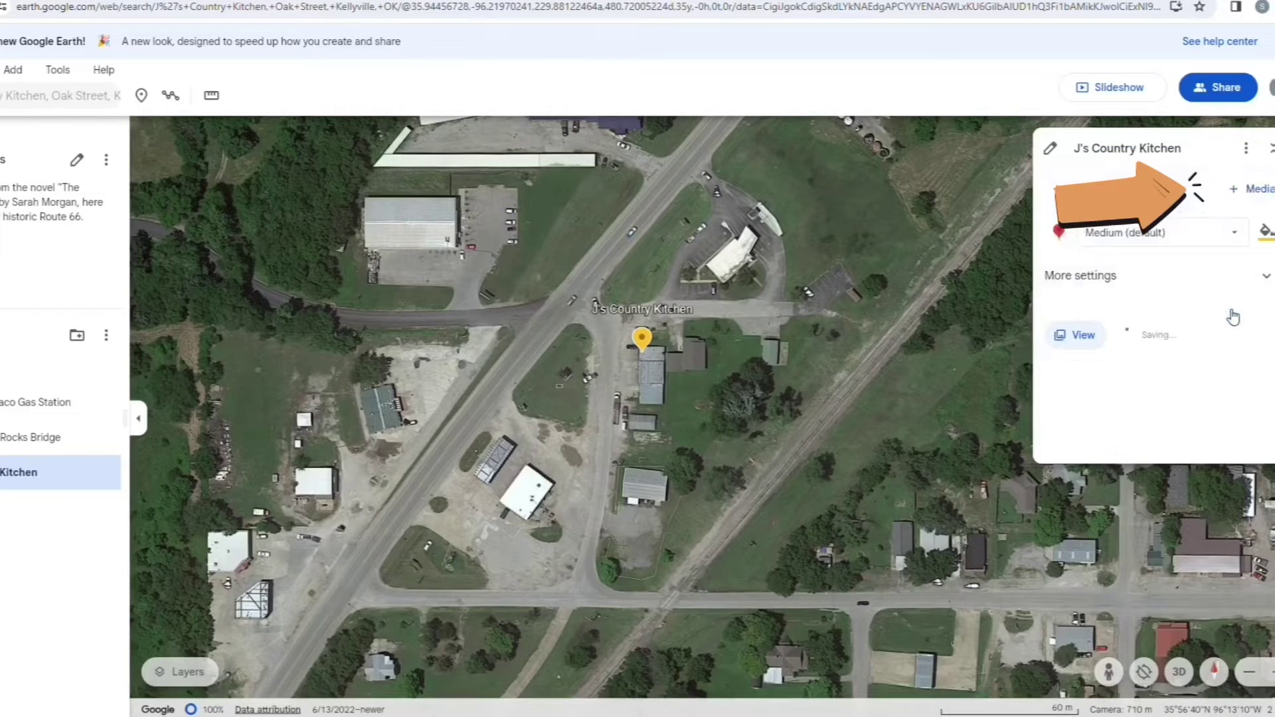
pyautogui.click(1251, 188)
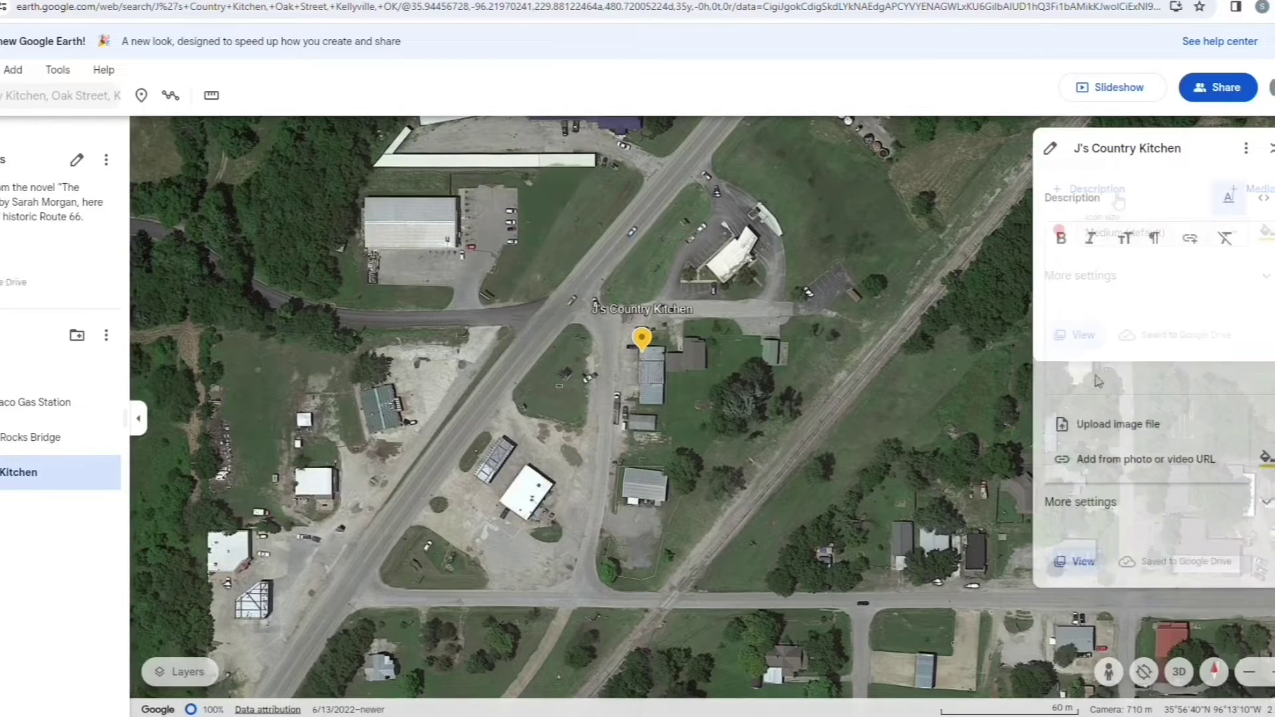
pyautogui.click(1129, 440)
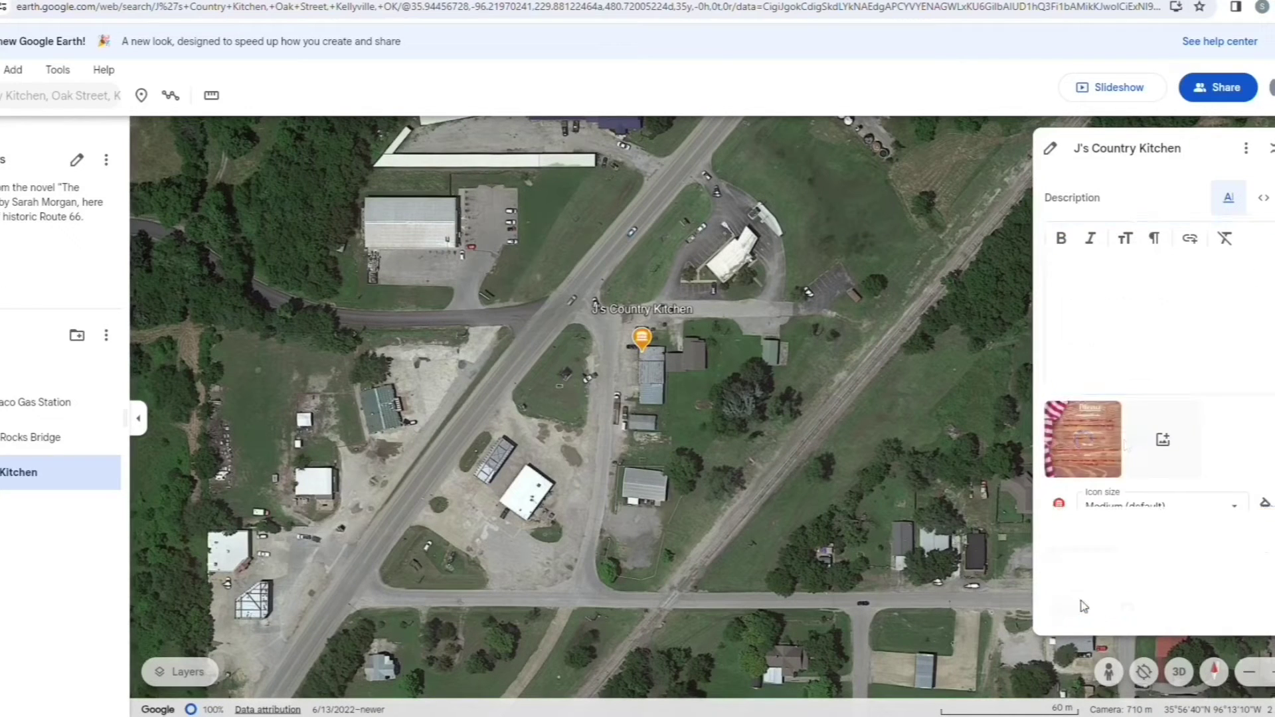
pyautogui.click(1081, 601)
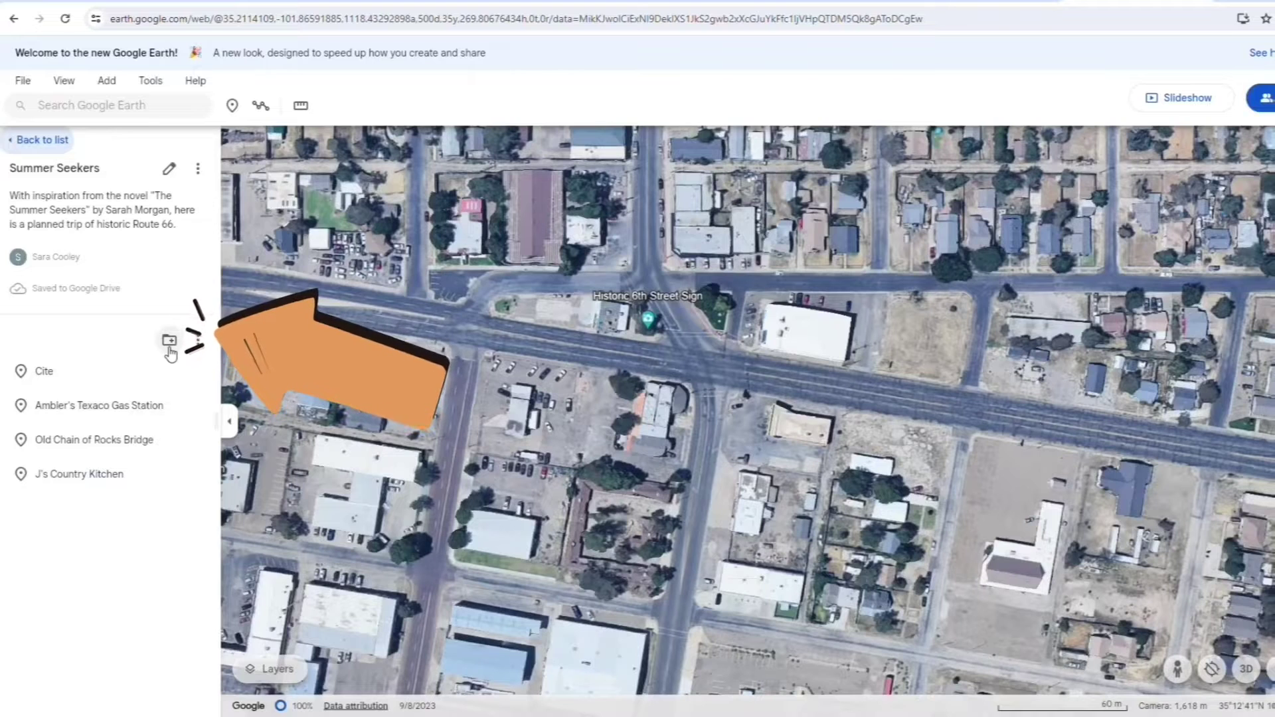
# - Create an Amarillo folder described as sightseeing in Historic Amarillo, then open the Historic 6th Street Sign
pyautogui.click(169, 344)
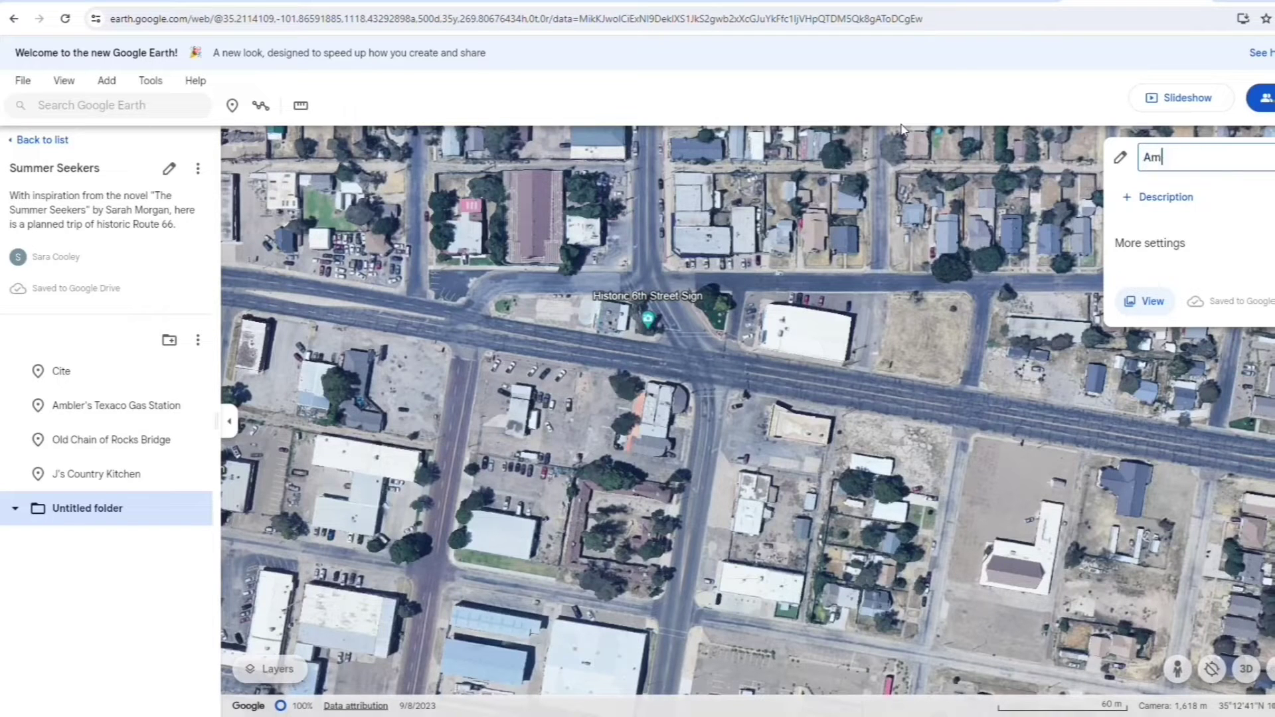
pyautogui.click(1166, 197)
pyautogui.hotkey('ctrl', 'v')
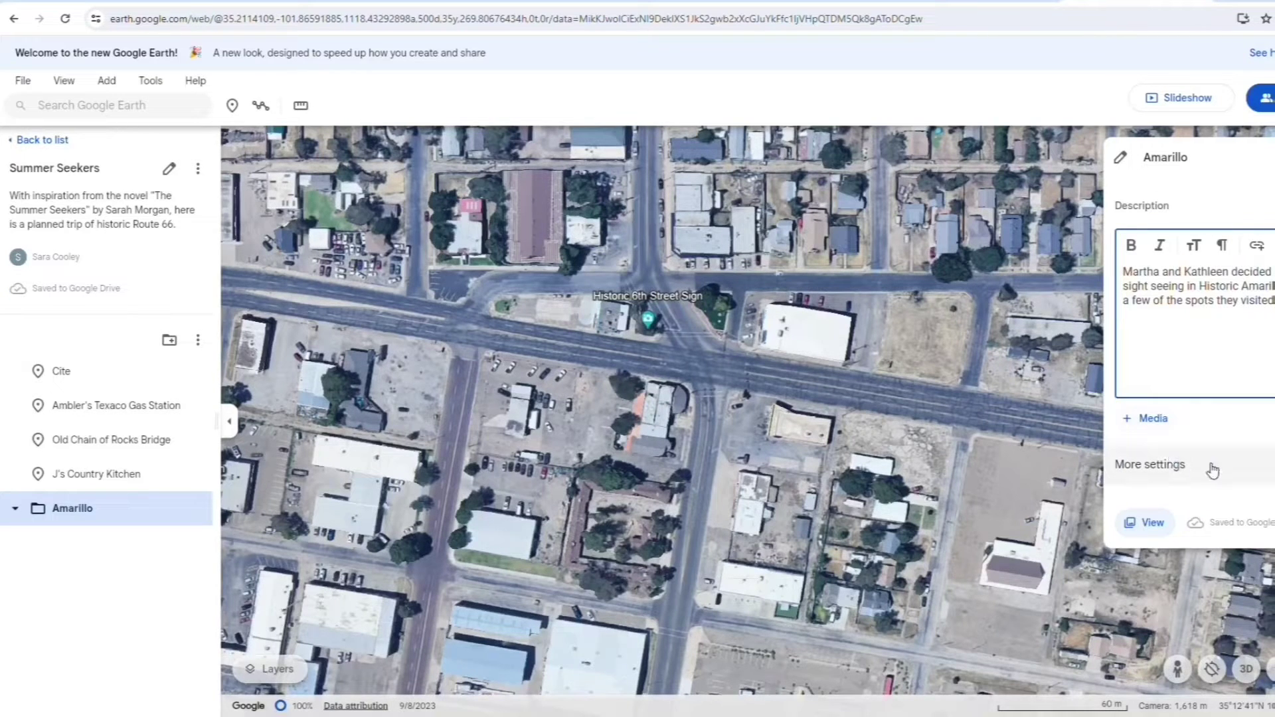
pyautogui.click(649, 321)
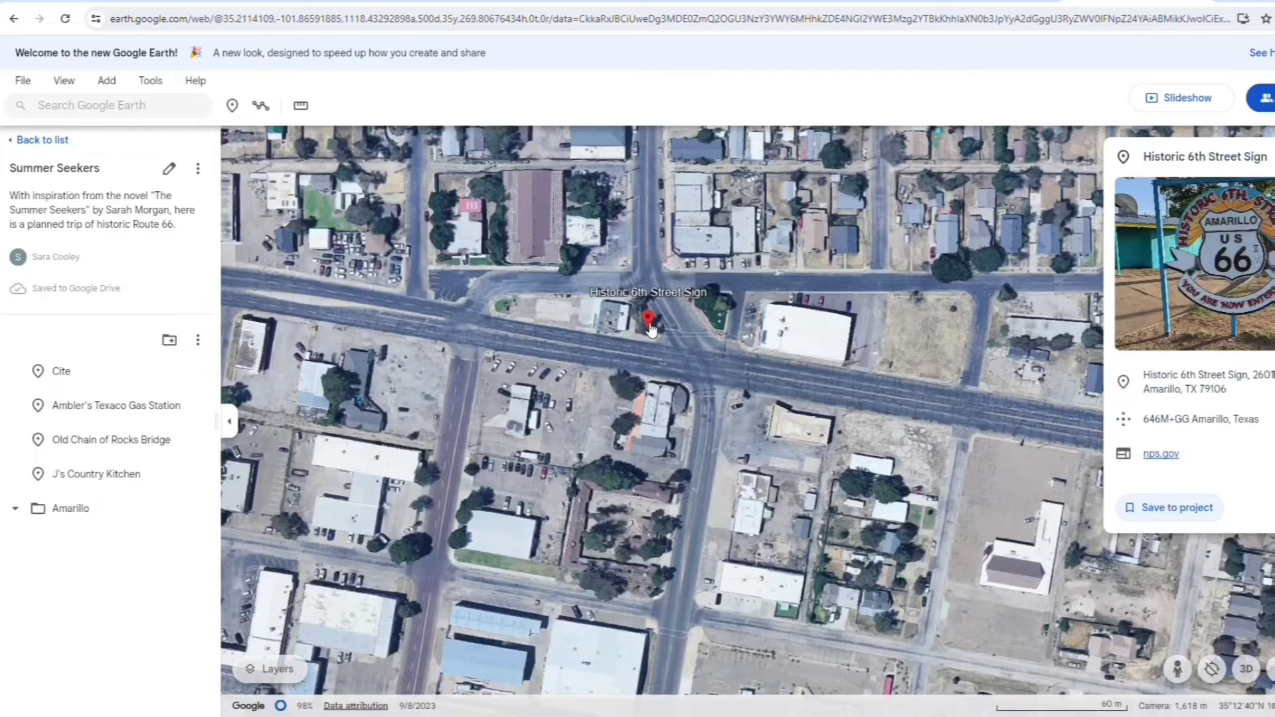
# - Save the Historic 6th Street Sign into the Amarillo folder, then collapse that folder
pyautogui.click(1193, 518)
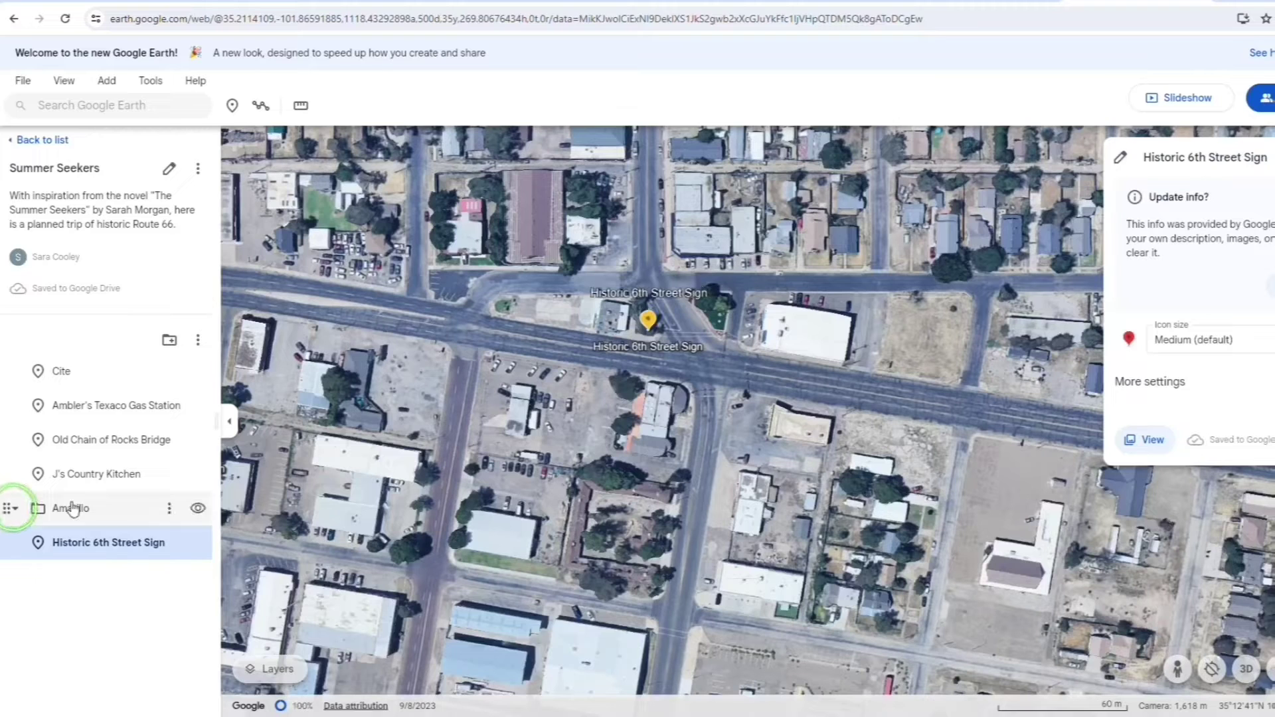
pyautogui.click(27, 508)
pyautogui.click(16, 508)
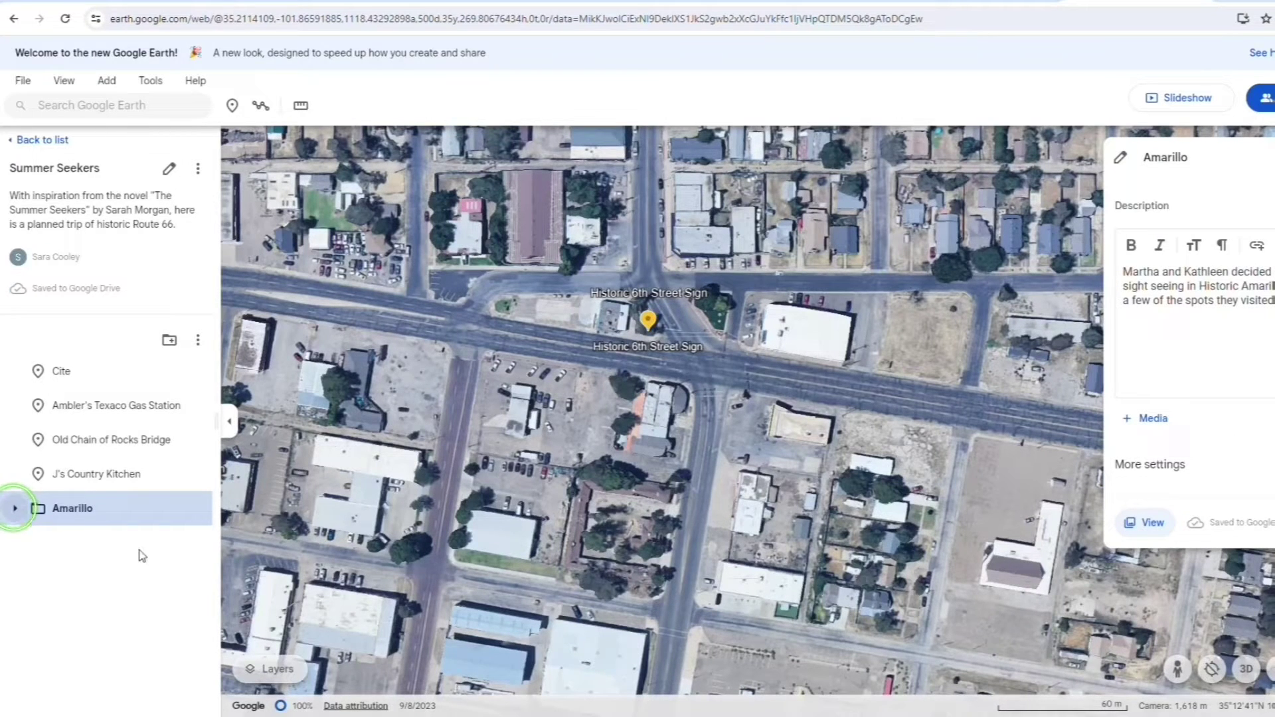
# - Save The NAT Antiques to the project and finish editing its placemark
pyautogui.click(171, 564)
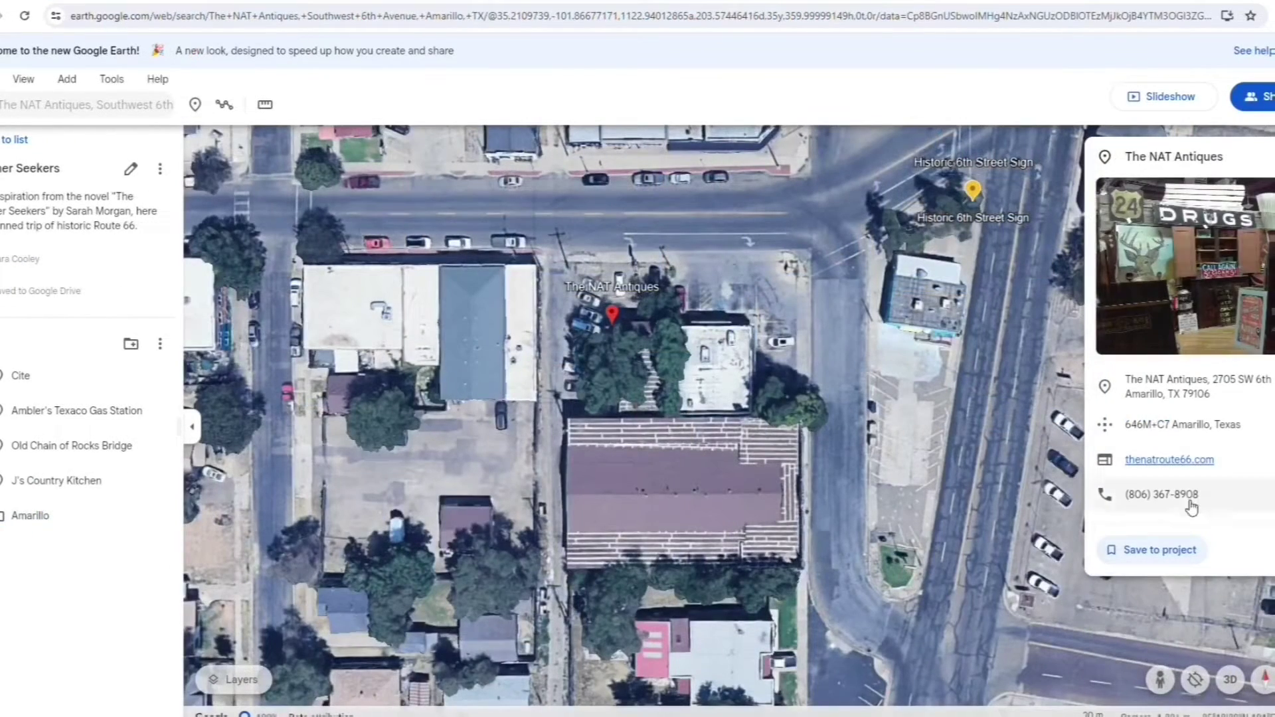
pyautogui.click(1161, 550)
pyautogui.click(1173, 224)
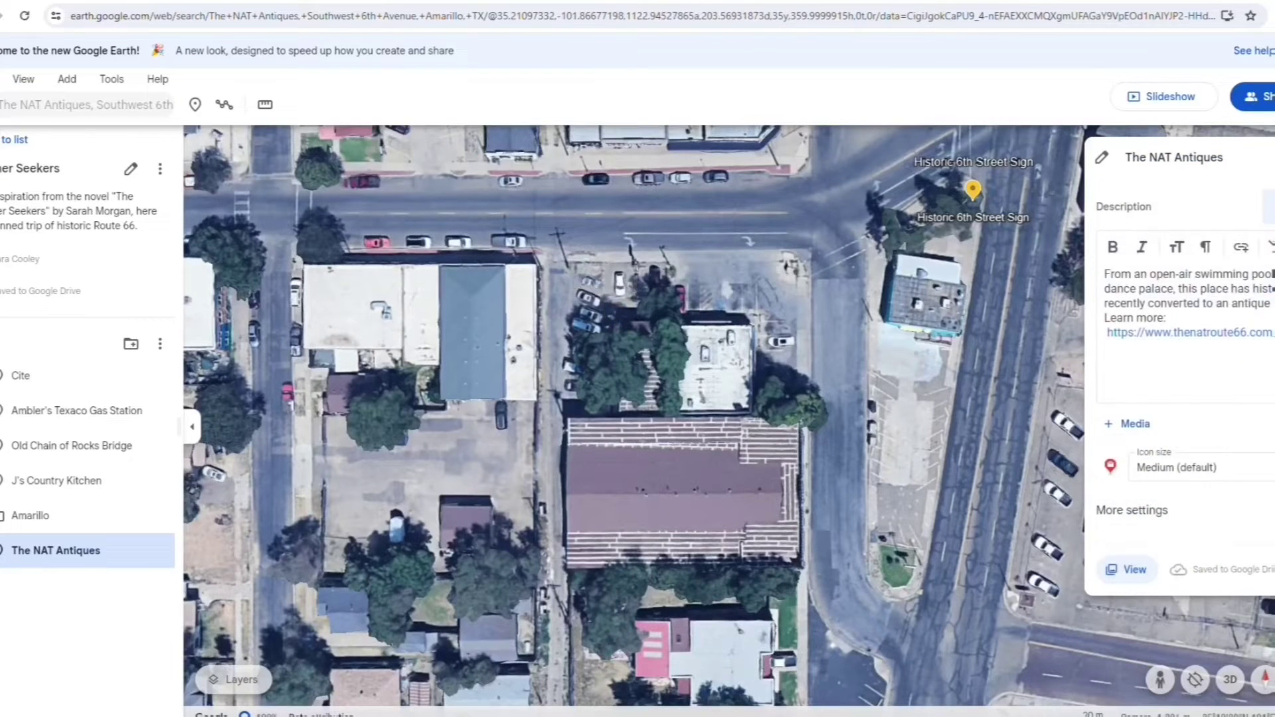
pyautogui.press('Escape')
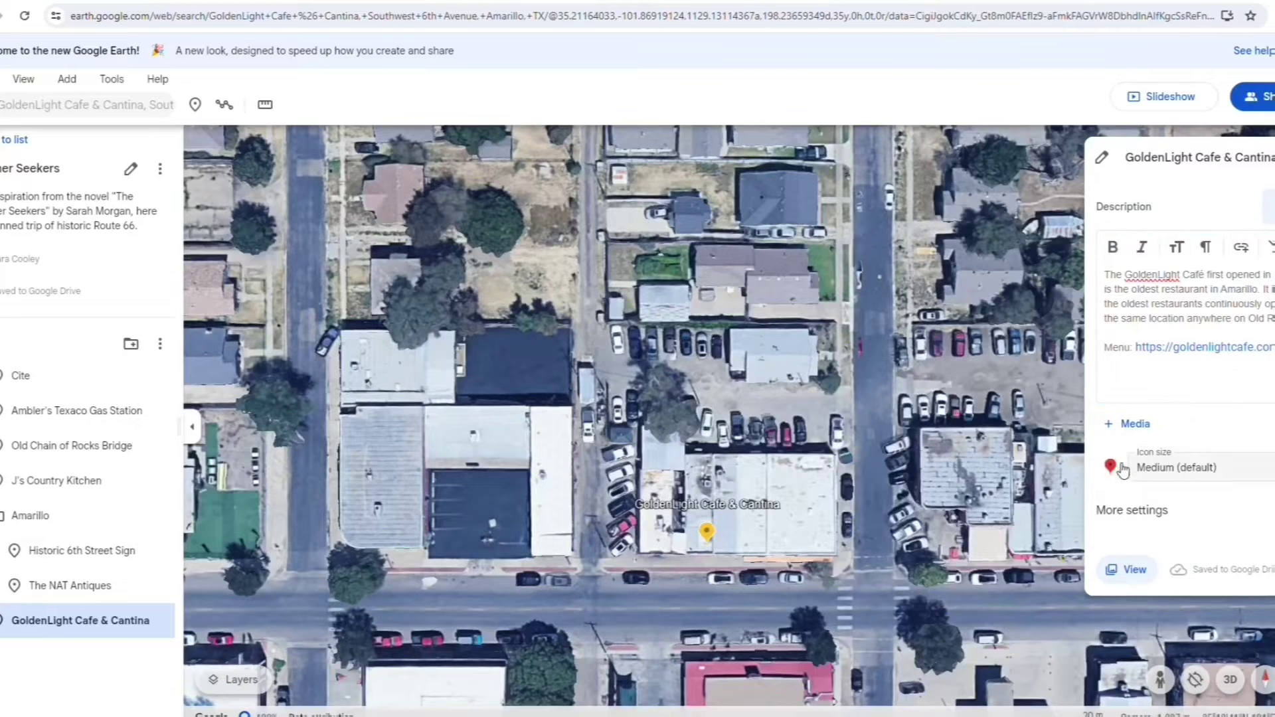
# - Make the GoldenLight Cafe & Cantina marker purple and move it into the Amarillo folder
pyautogui.click(1110, 467)
pyautogui.click(1188, 583)
pyautogui.click(1110, 467)
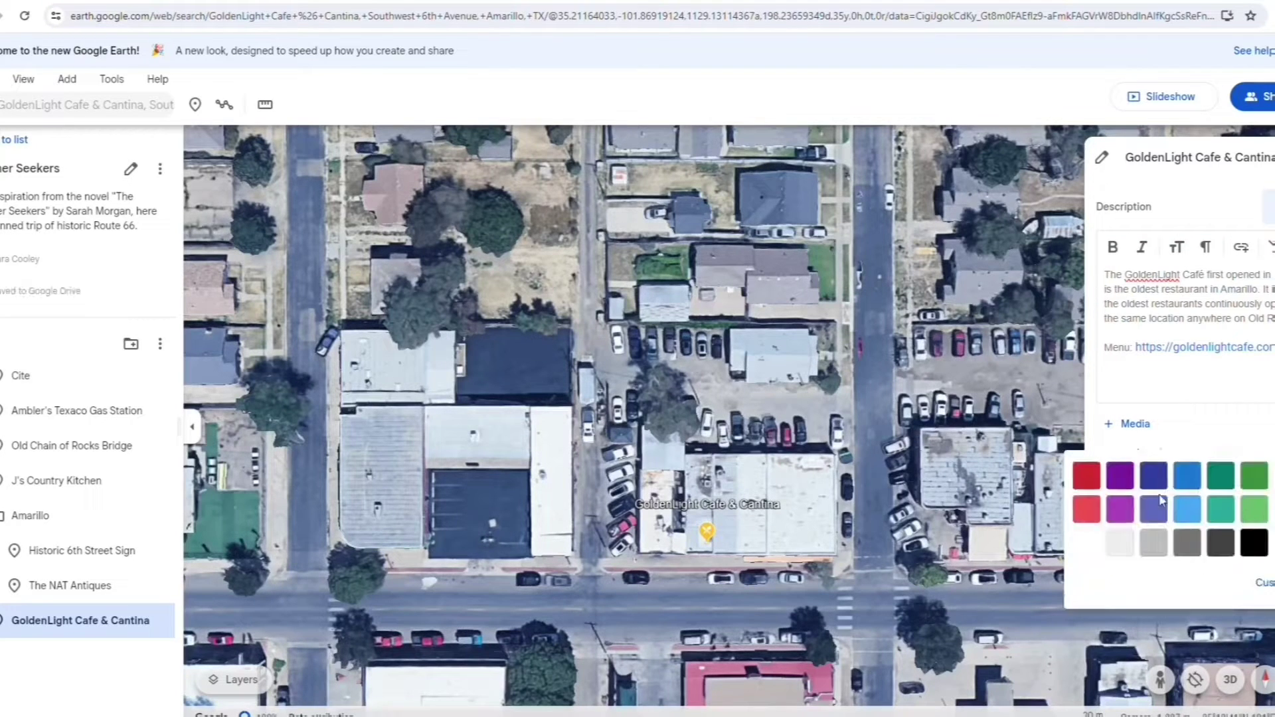
pyautogui.click(1115, 475)
pyautogui.moveTo(4, 528); pyautogui.dragTo(66, 526)
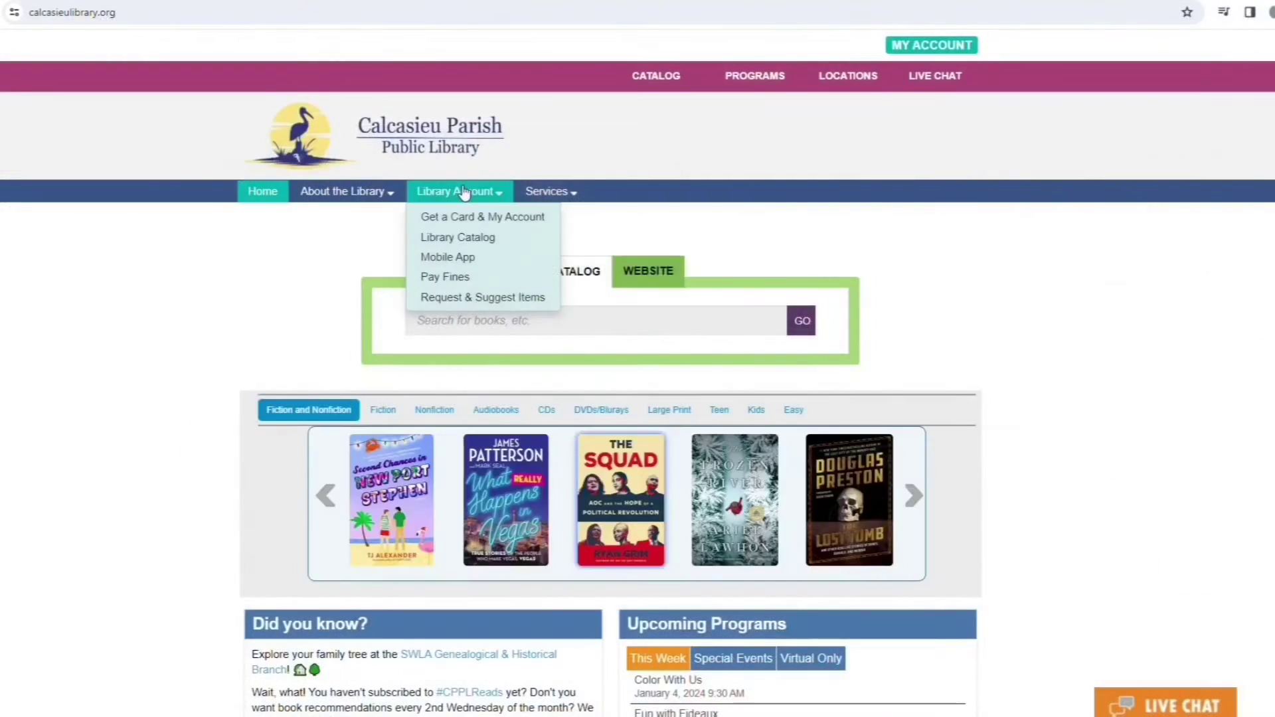
# - From the library's All Resources list, go to the travel section and open AtoZ the USA
pyautogui.moveTo(549, 192)
pyautogui.click(570, 216)
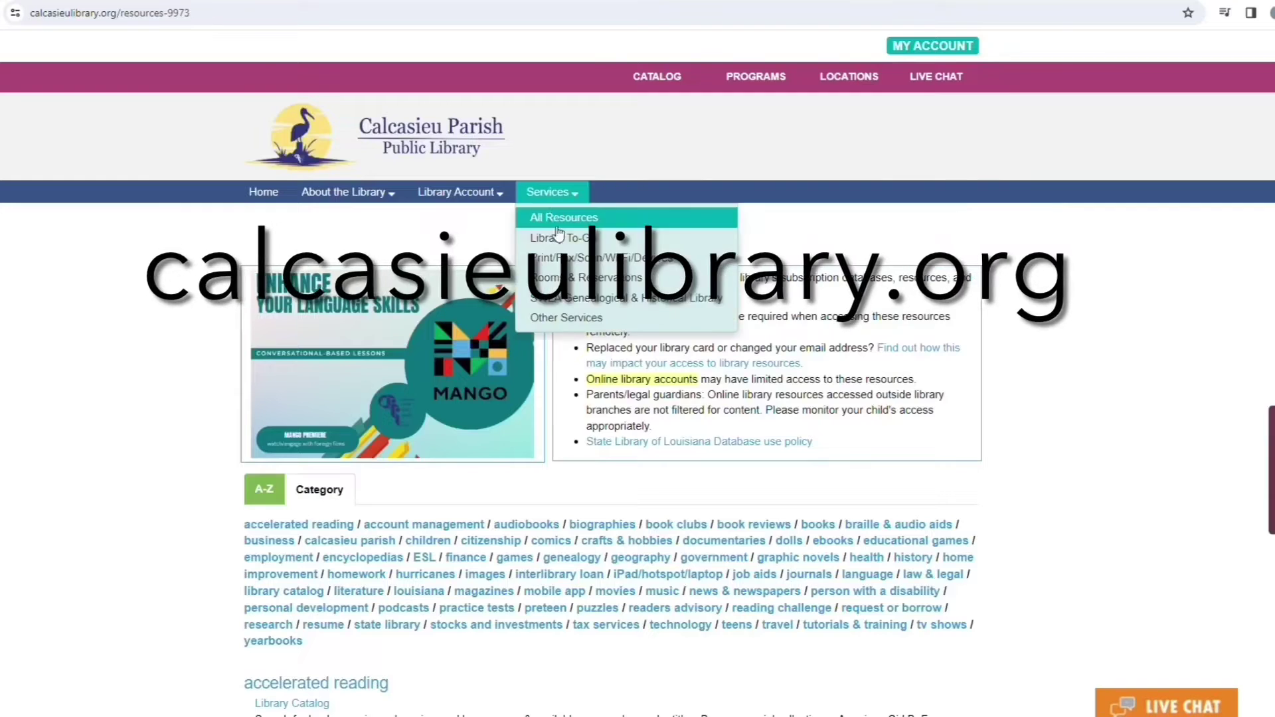
pyautogui.scroll(-3, 778, 412)
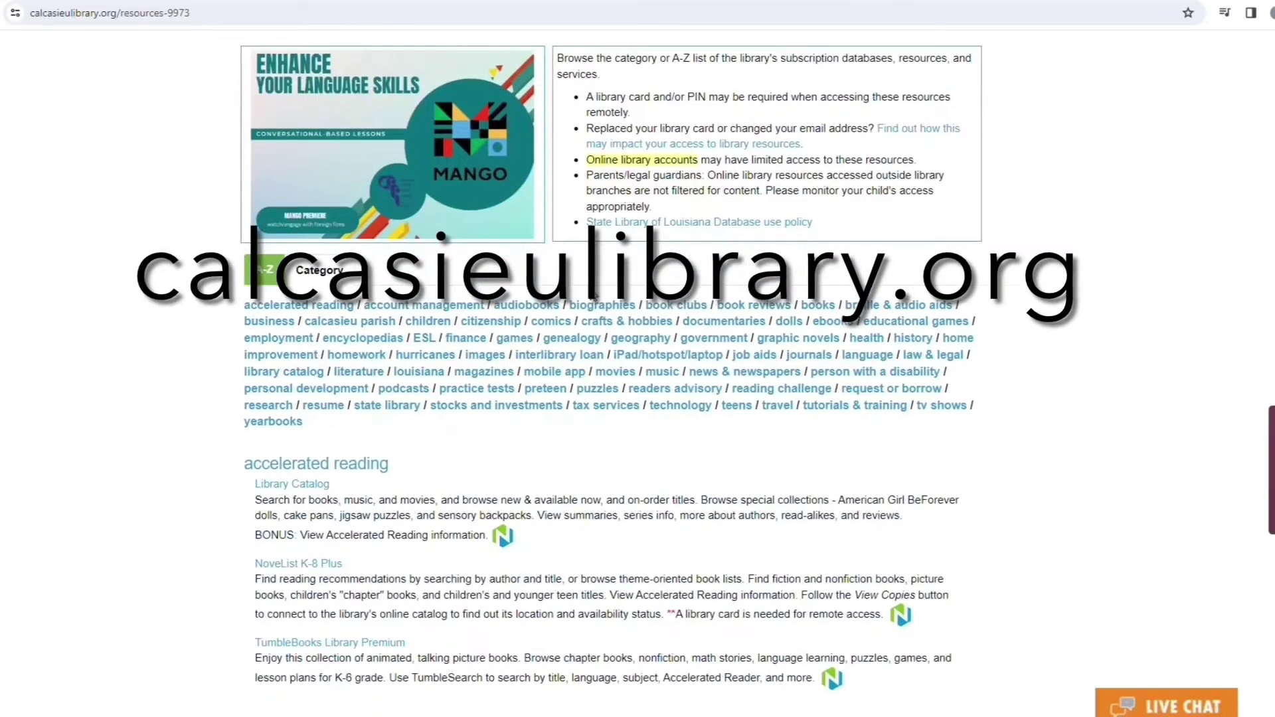
pyautogui.click(778, 406)
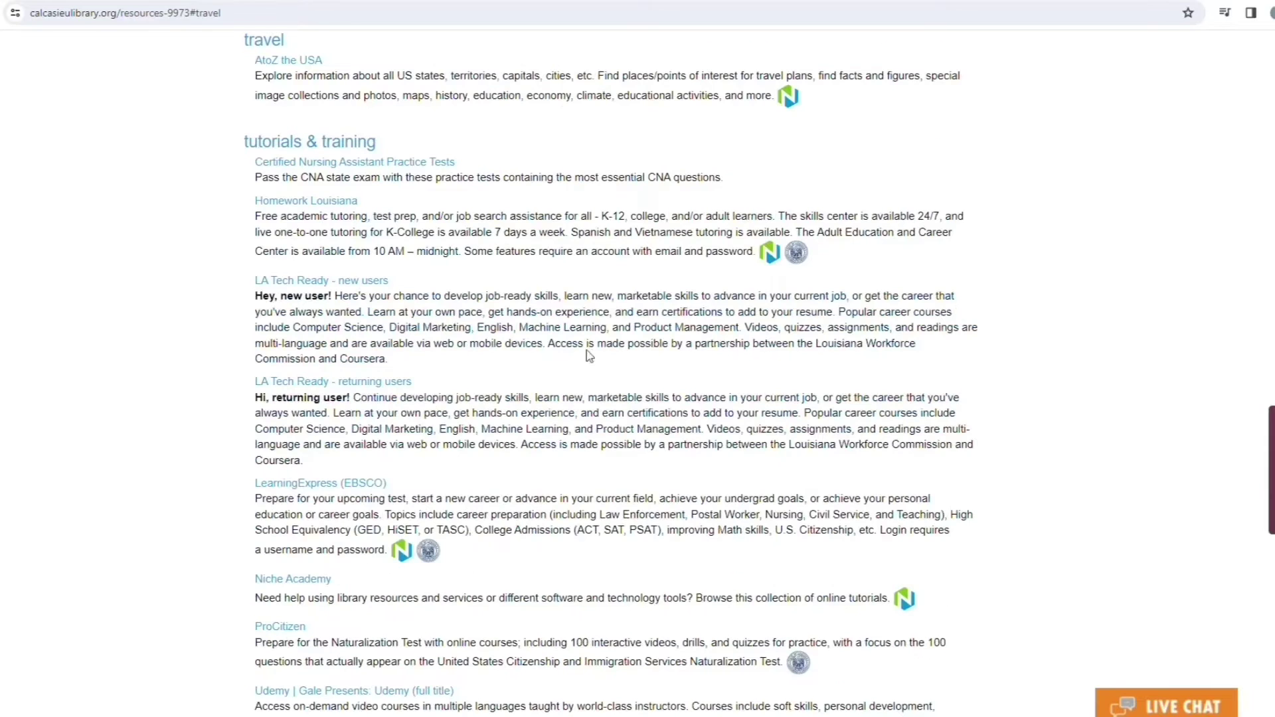
pyautogui.click(320, 72)
# - Open Arizona's state overview and view its Landscapes and Cities and Towns photo galleries
pyautogui.scroll(-2, 279, 246)
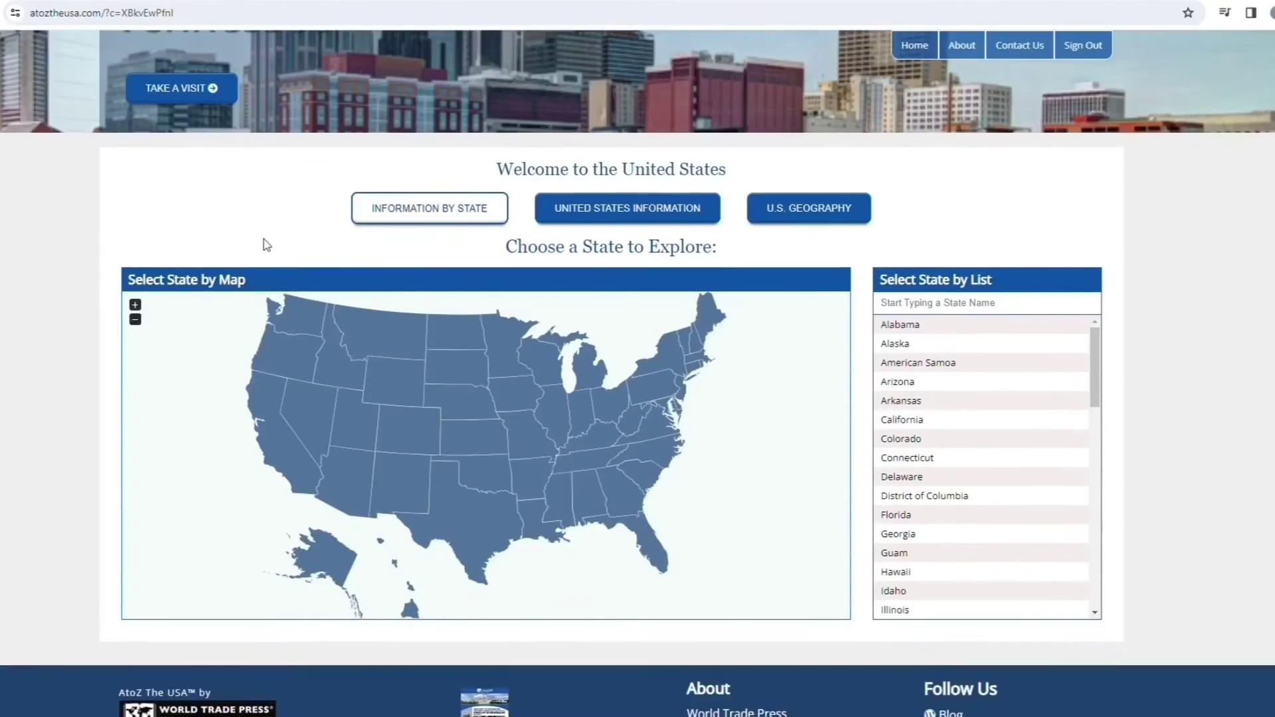
pyautogui.click(352, 478)
pyautogui.scroll(-4, 362, 468)
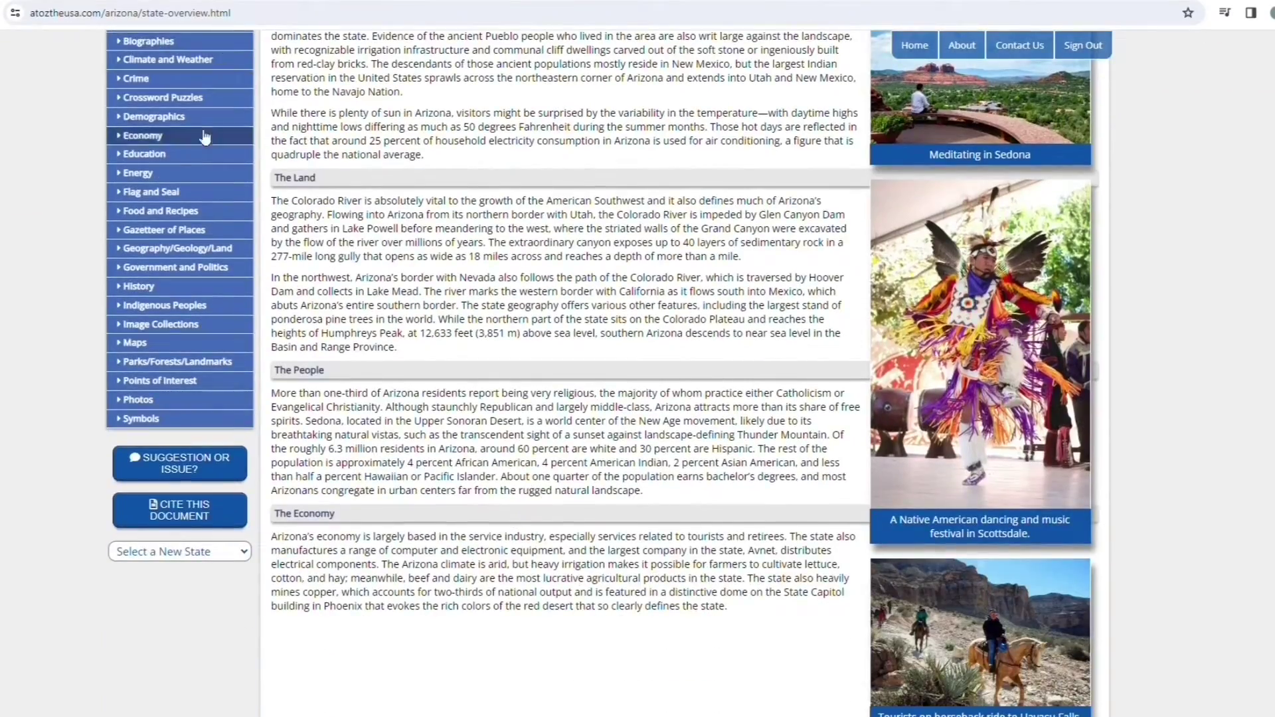
pyautogui.click(138, 399)
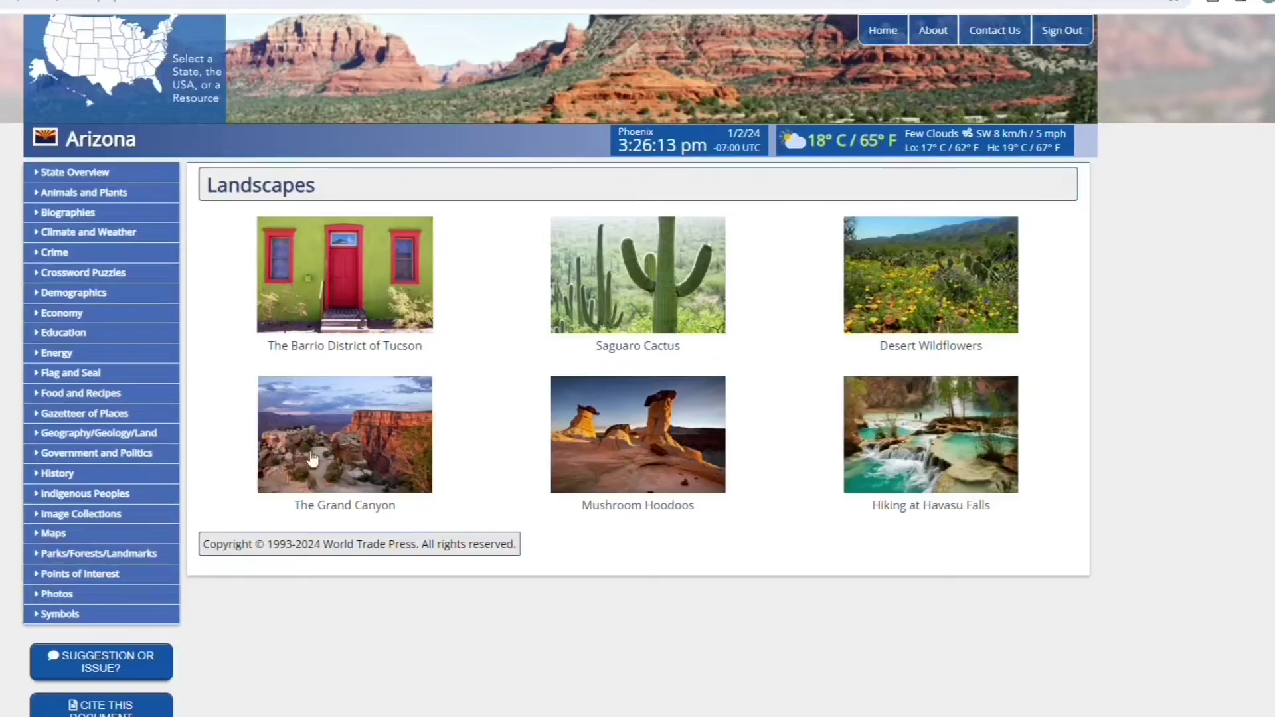
pyautogui.click(57, 590)
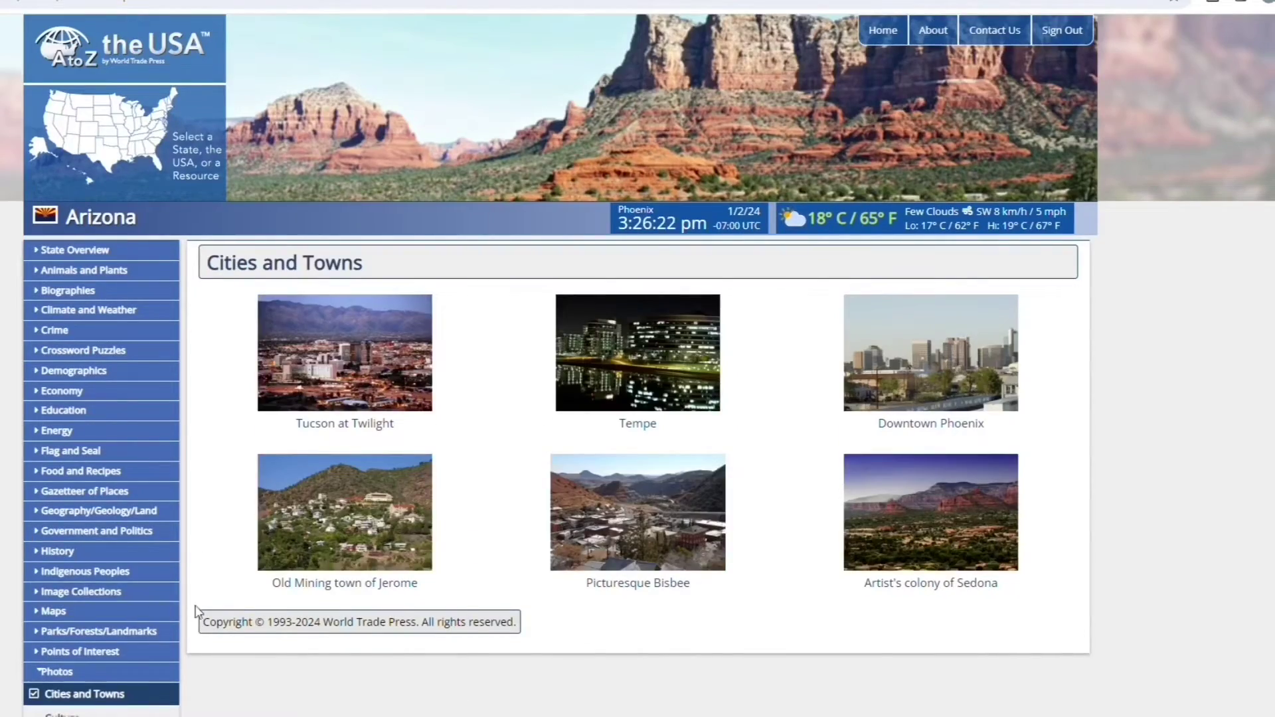
# - Read Arizona's Cuisine Overview, then scroll the Natural Sites page to Petrified Forest National Park
pyautogui.click(80, 471)
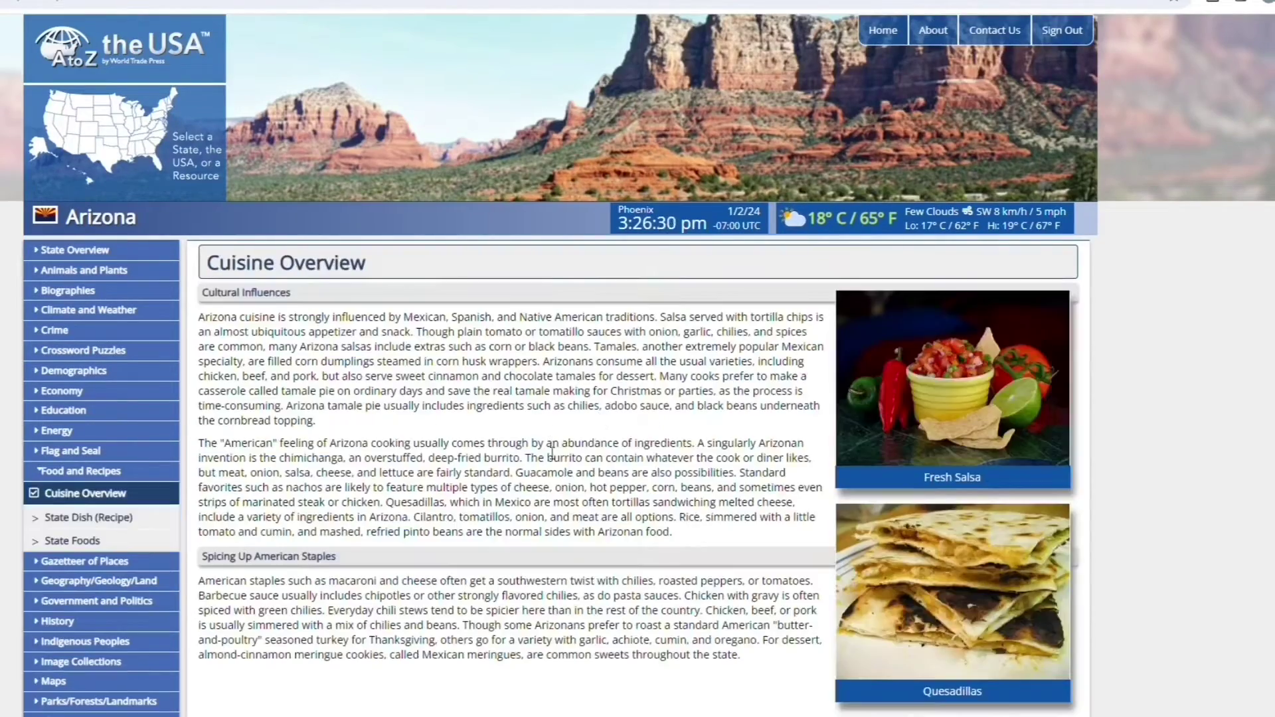
pyautogui.scroll(-5, 606, 421)
pyautogui.scroll(5, 607, 421)
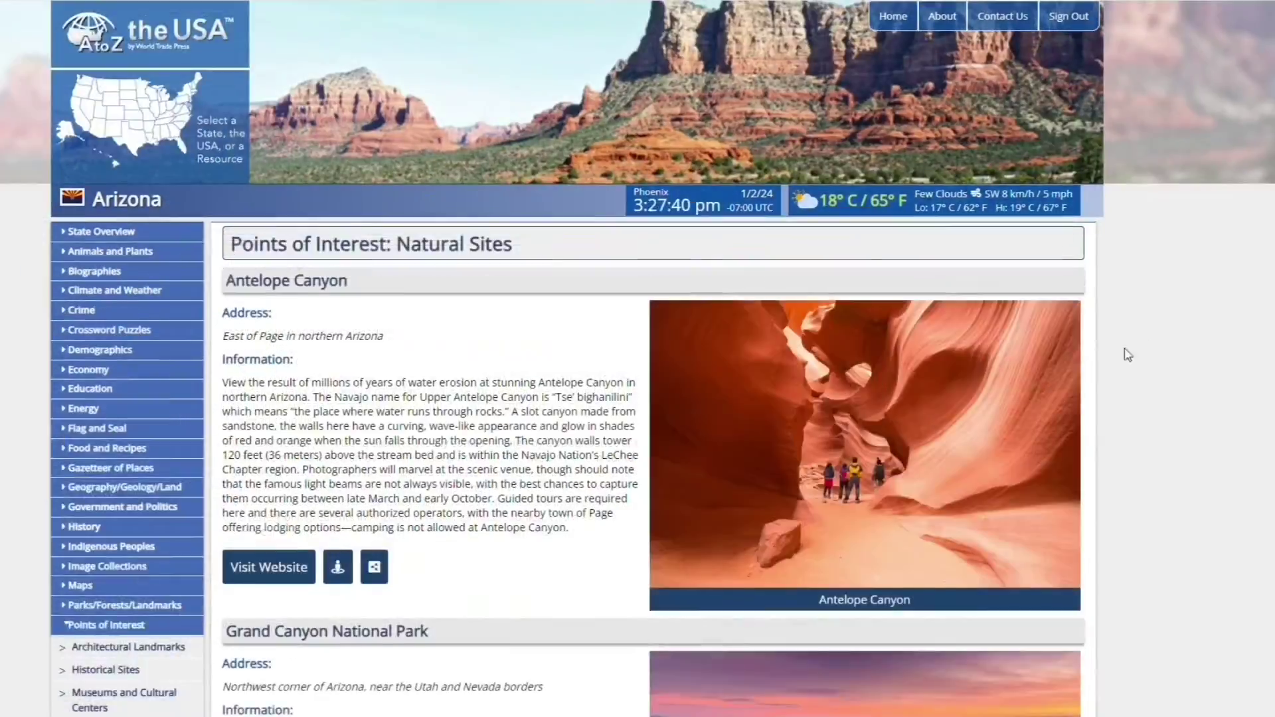
pyautogui.scroll(-6, 1127, 353)
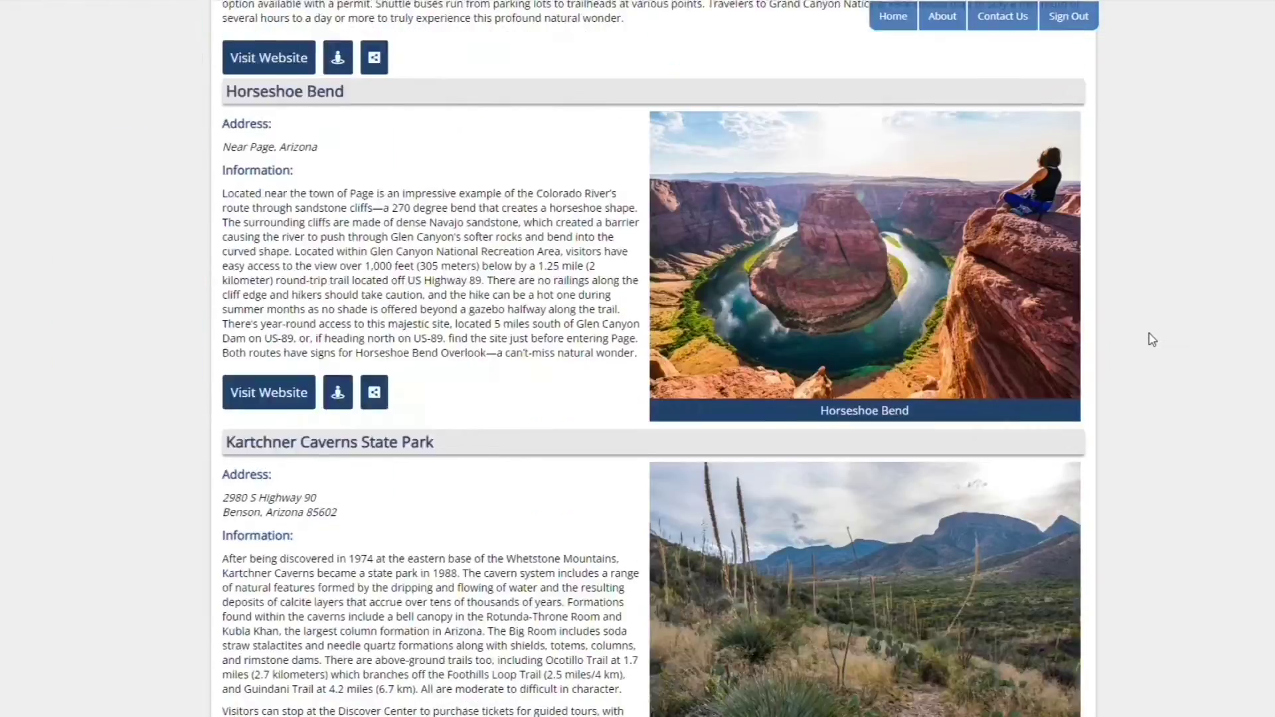
pyautogui.scroll(-15, 1153, 340)
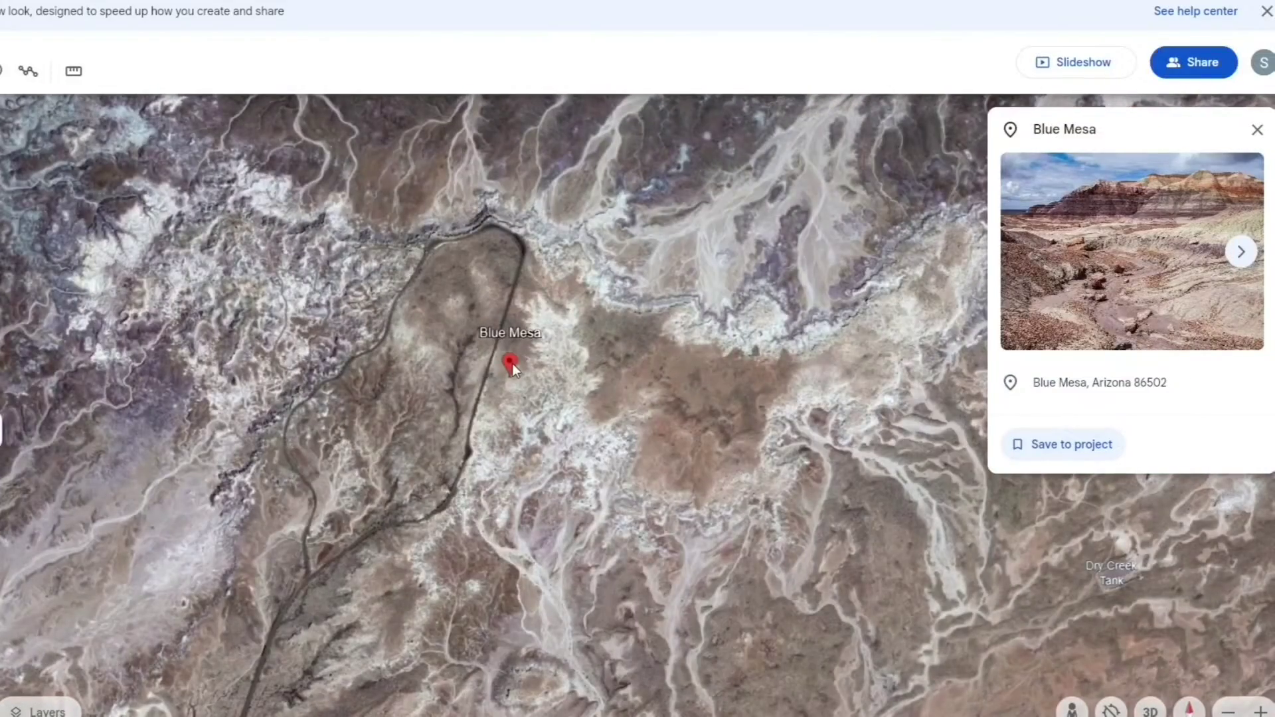
# - Save Blue Mesa to the project and bring up its placemark placement settings
pyautogui.click(1097, 455)
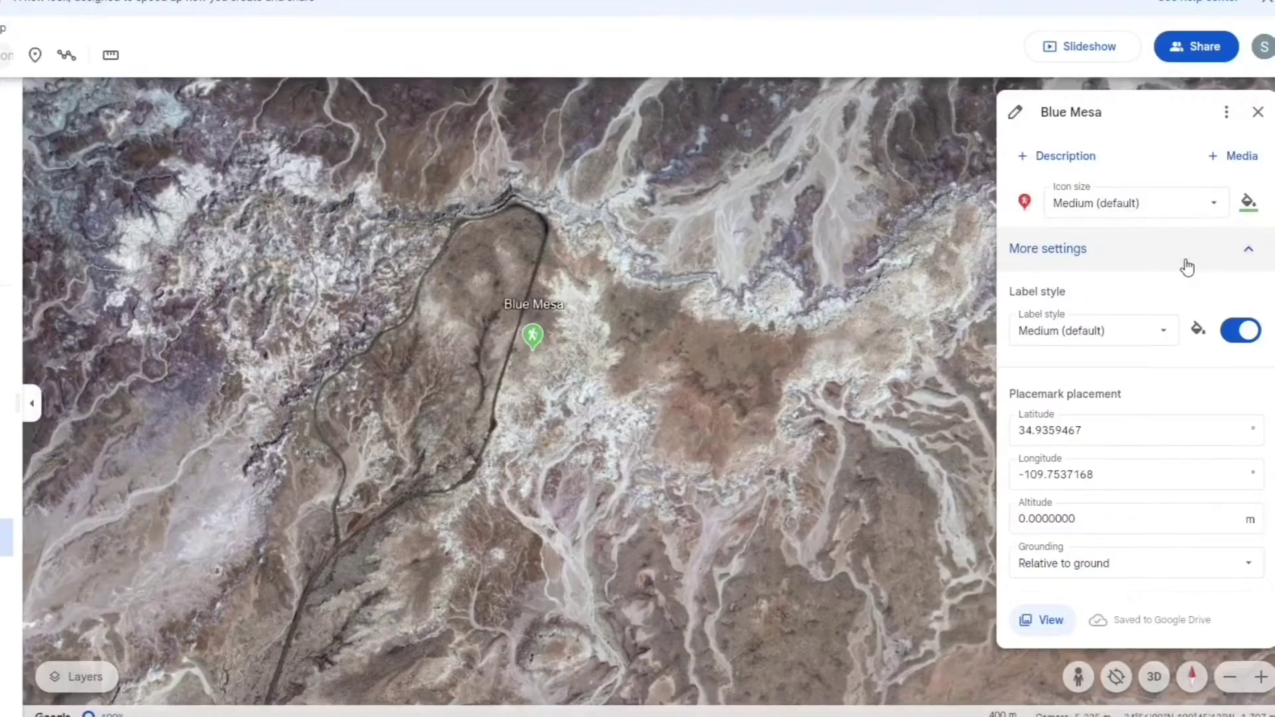
pyautogui.click(1188, 267)
pyautogui.click(1090, 249)
pyautogui.click(1089, 430)
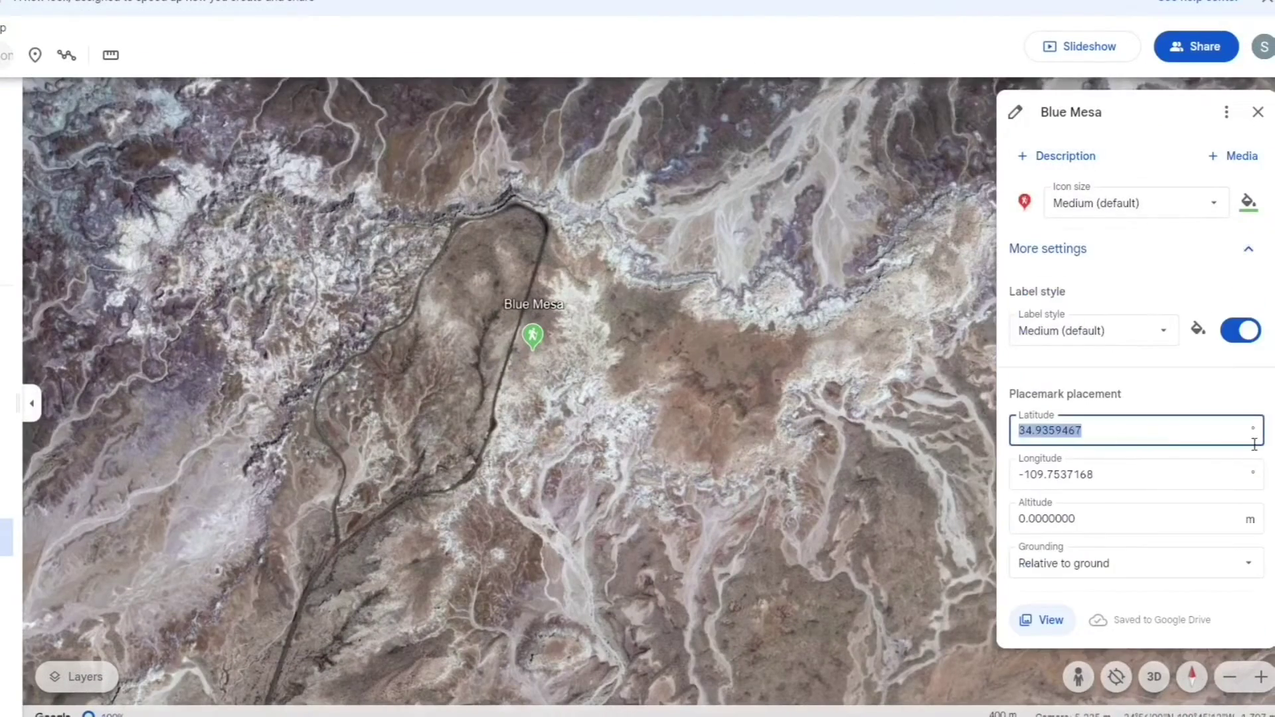
# - Drag the Blue Mesa pin onto the trail, finish its description, and view its photos
pyautogui.moveTo(533, 338); pyautogui.dragTo(541, 320)
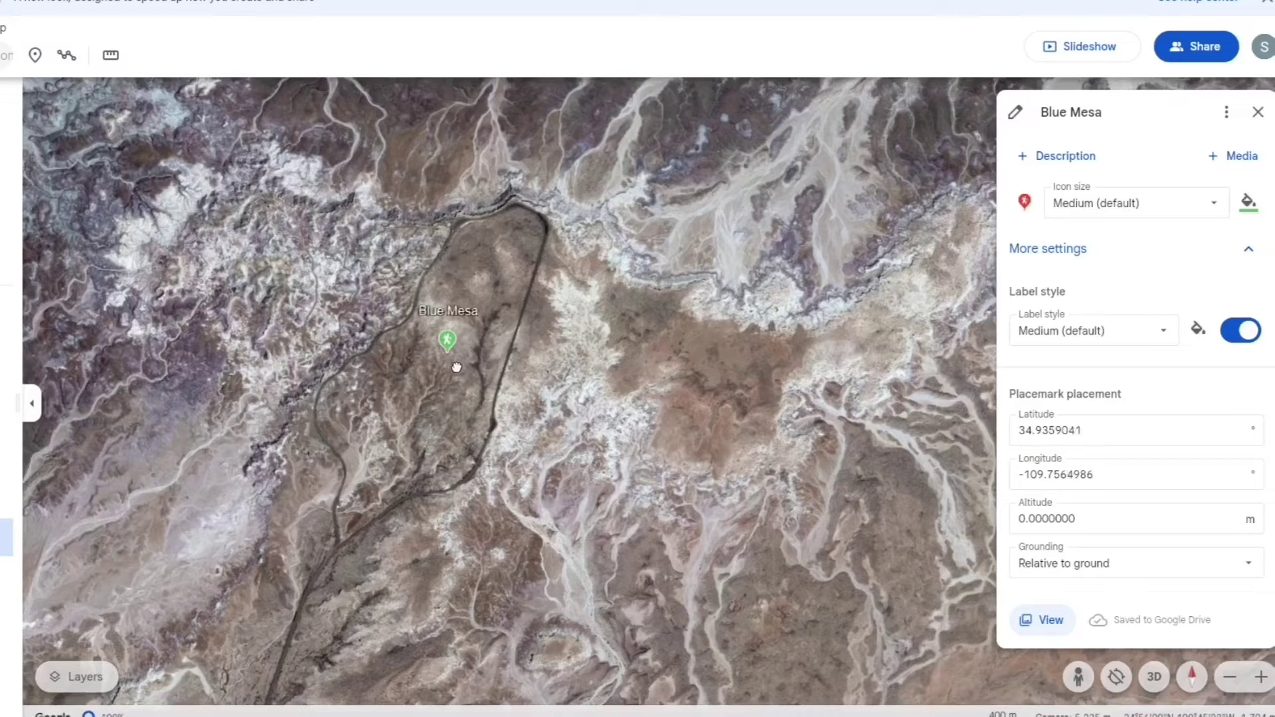
pyautogui.moveTo(455, 373); pyautogui.dragTo(462, 373)
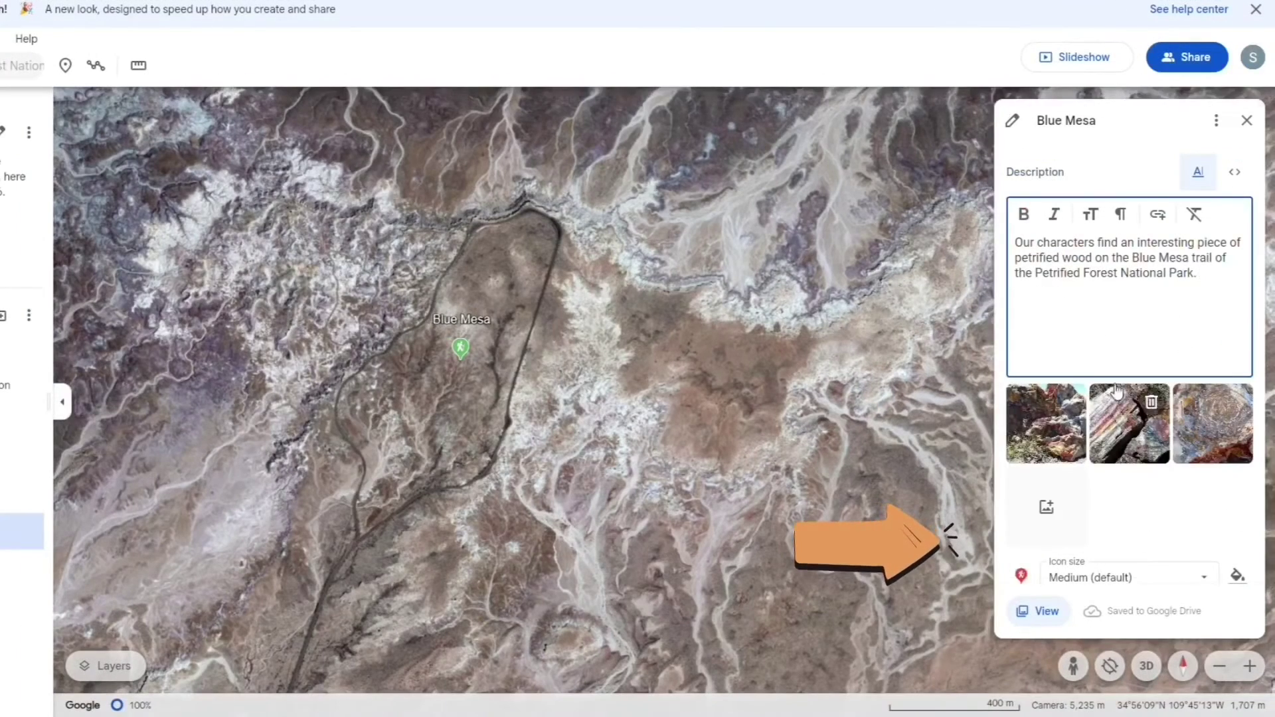
pyautogui.click(1185, 267)
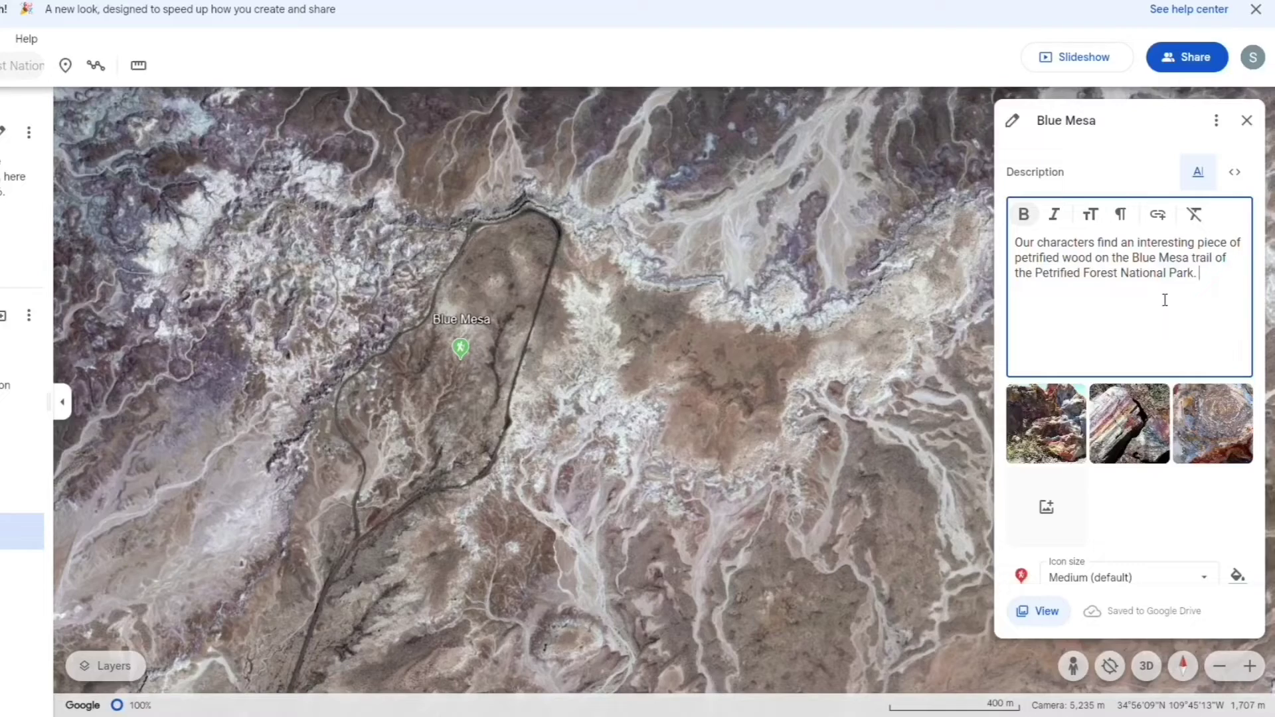
pyautogui.click(463, 362)
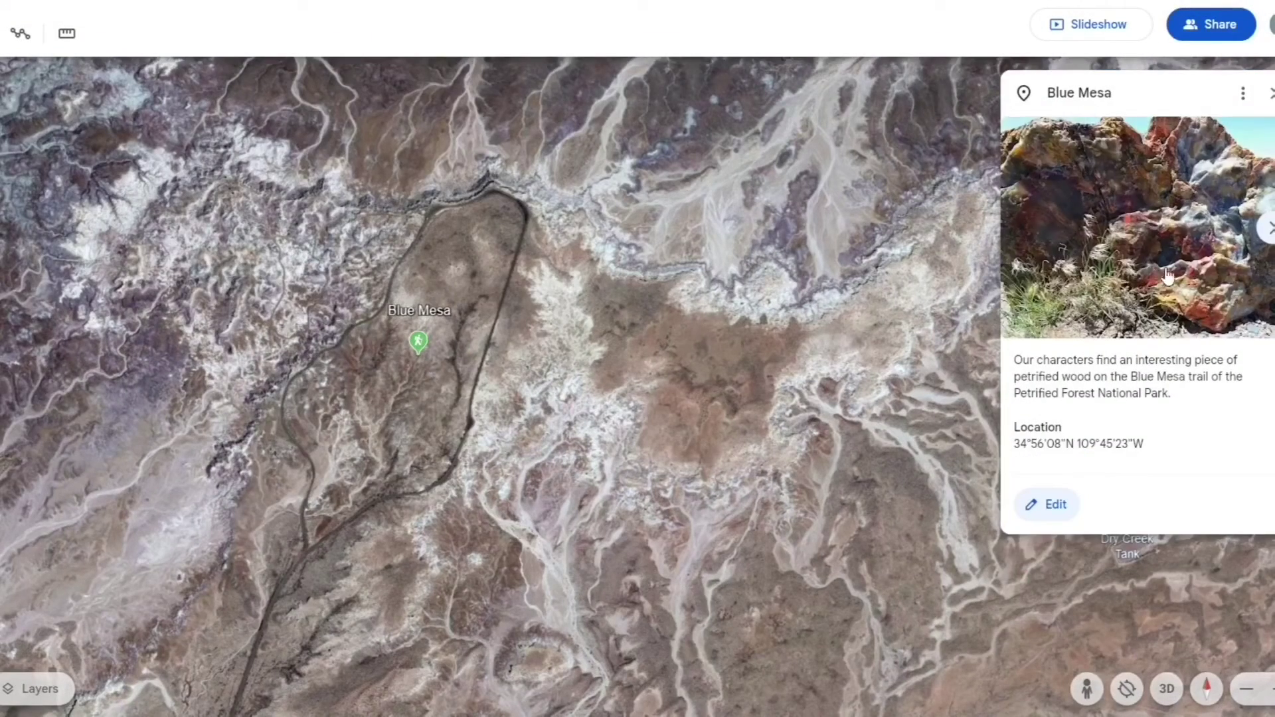
pyautogui.click(1269, 228)
# - View the Blue Mesa badlands photo sphere, then fly to La Posada Hotel in Winslow
pyautogui.click(1020, 228)
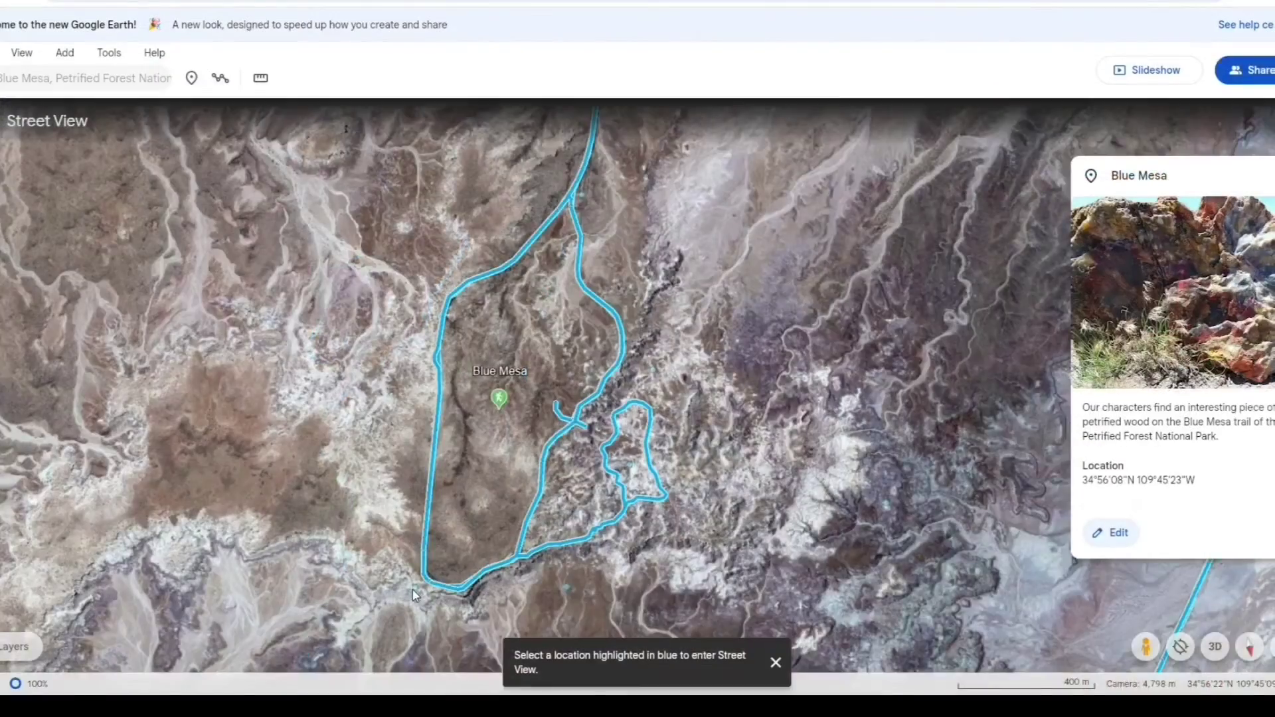
pyautogui.click(413, 595)
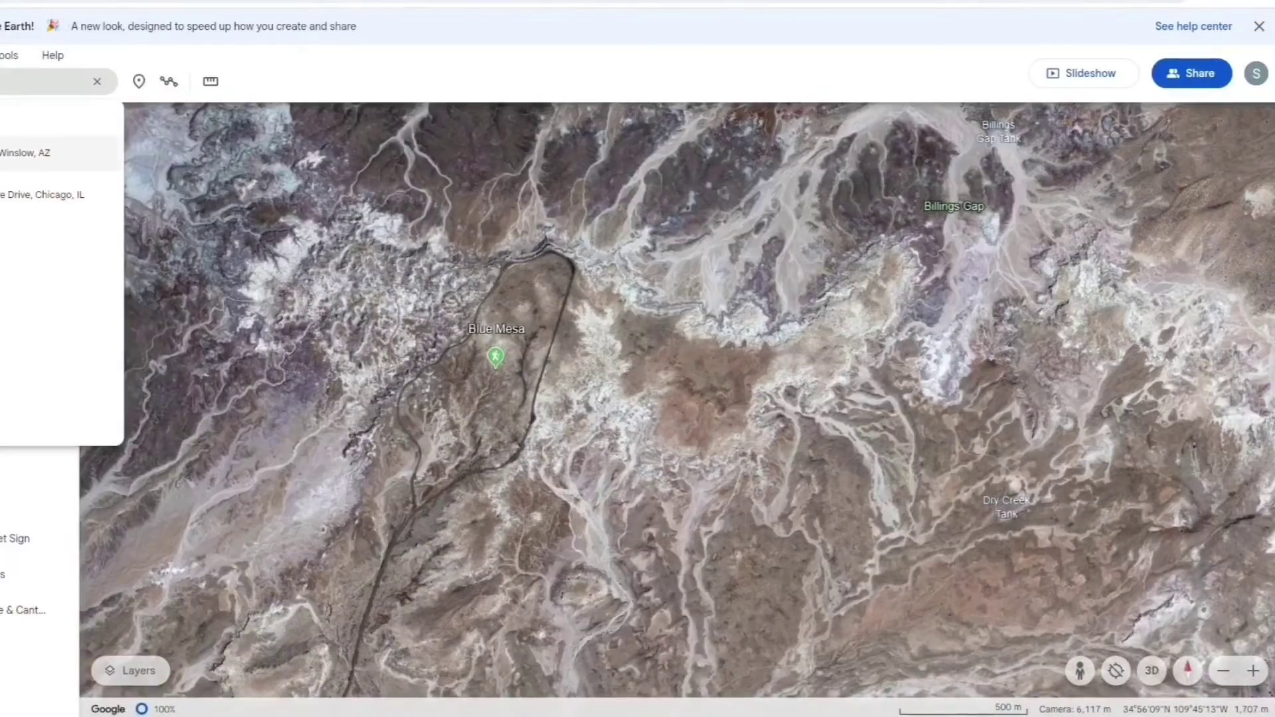
pyautogui.click(27, 153)
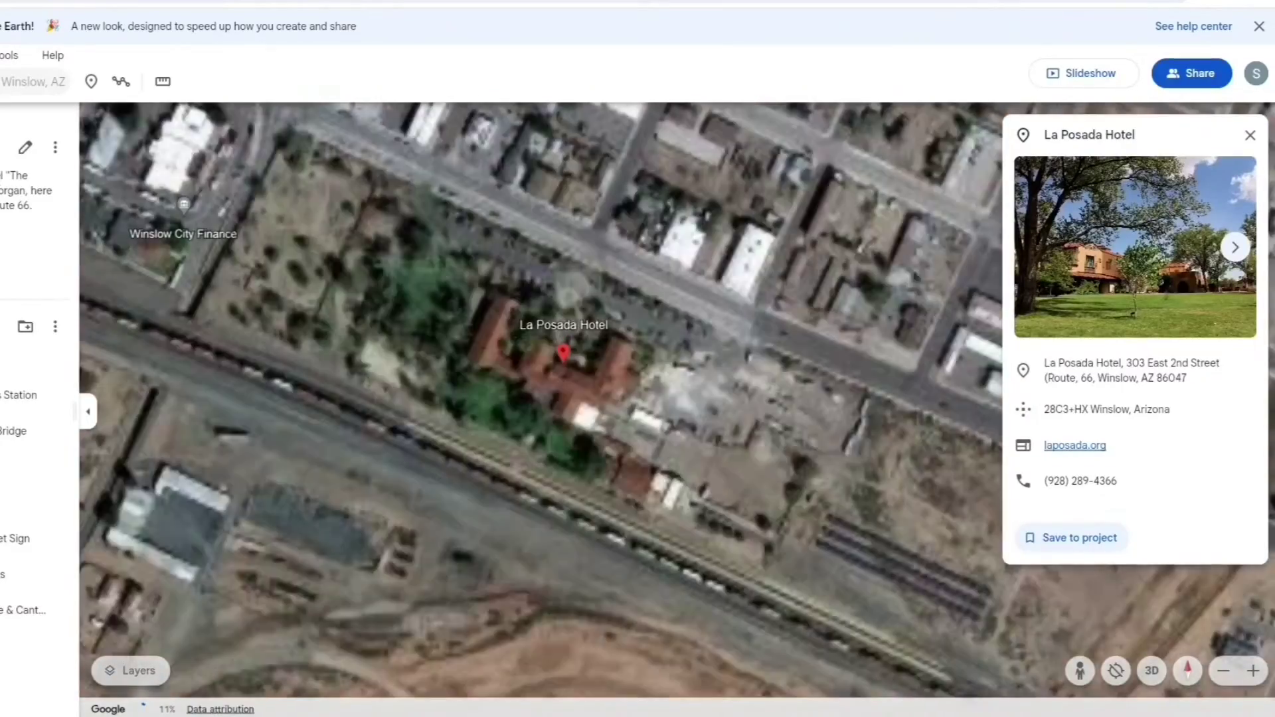
# - Browse through the La Posada Hotel photos and save the hotel to the project
pyautogui.click(1236, 249)
pyautogui.click(1235, 249)
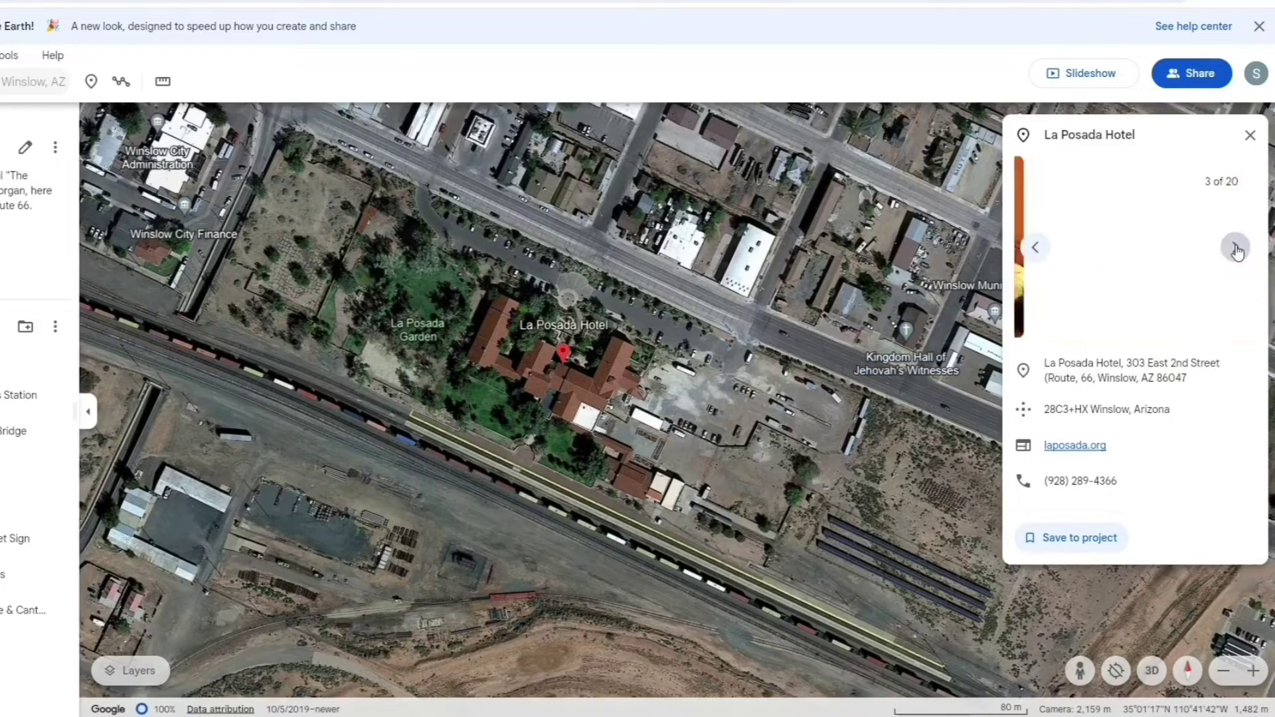
pyautogui.click(1235, 249)
pyautogui.click(1235, 249)
pyautogui.click(1235, 249)
pyautogui.click(1236, 249)
pyautogui.click(1235, 249)
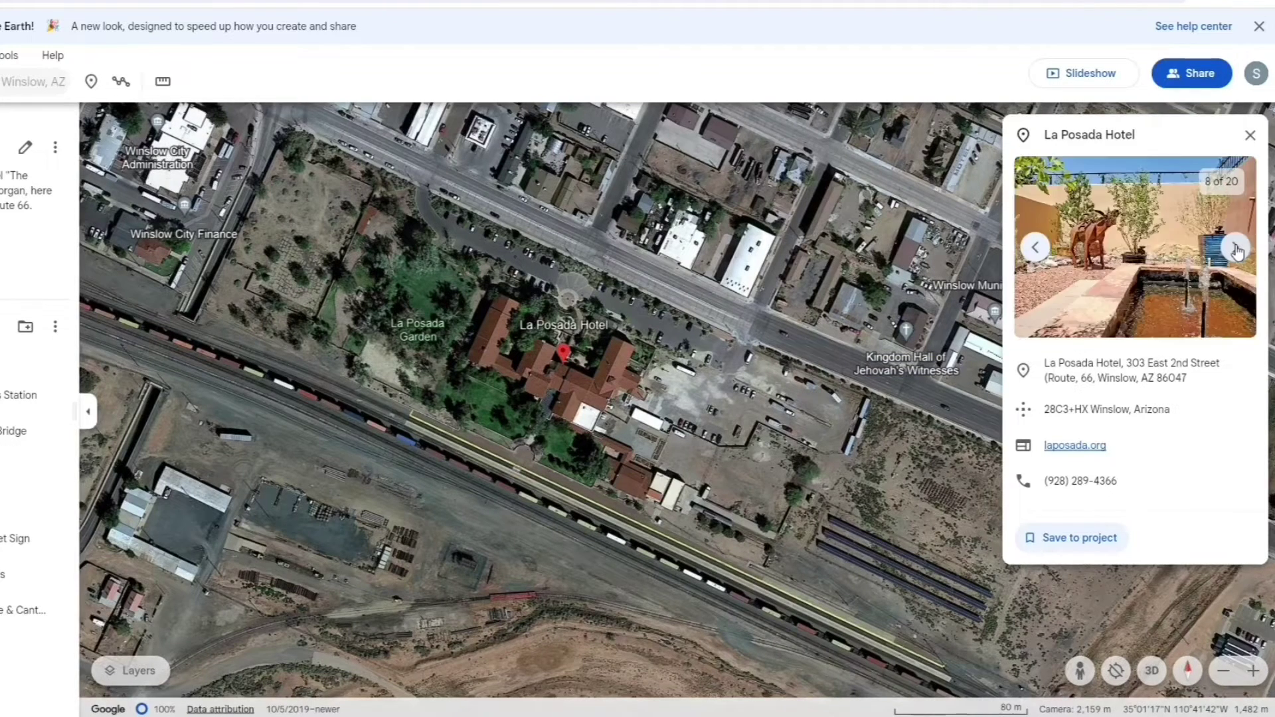
pyautogui.click(1236, 249)
pyautogui.click(1236, 249)
pyautogui.click(1236, 249)
pyautogui.click(1235, 249)
pyautogui.click(1235, 249)
pyautogui.click(1236, 249)
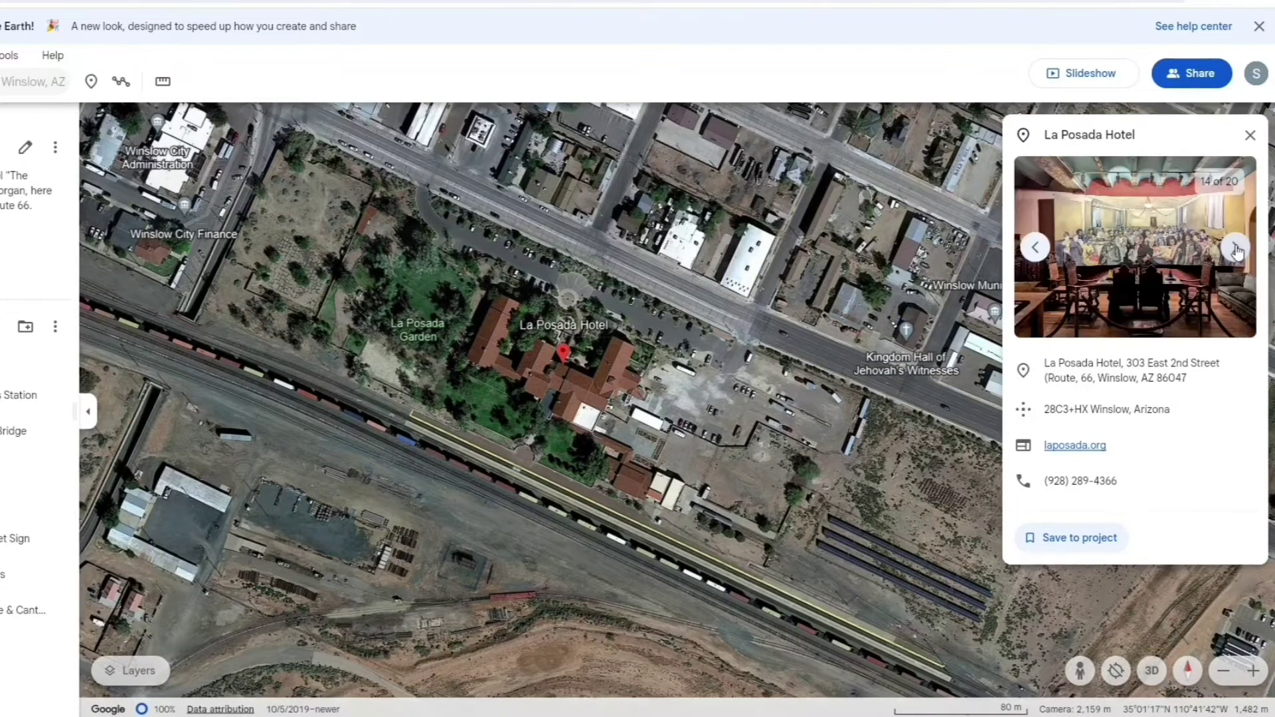
pyautogui.click(1235, 249)
pyautogui.click(1235, 249)
pyautogui.click(1235, 249)
pyautogui.click(1235, 250)
pyautogui.click(1235, 250)
pyautogui.click(1236, 250)
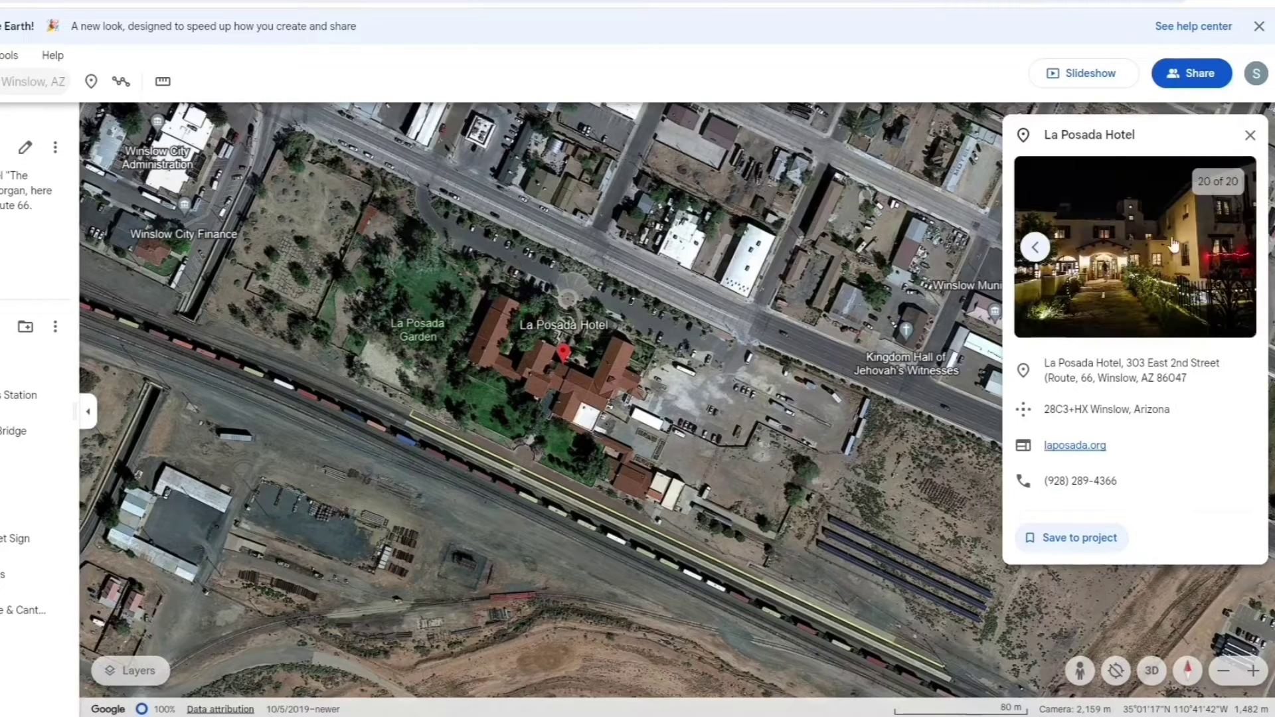
pyautogui.click(1073, 537)
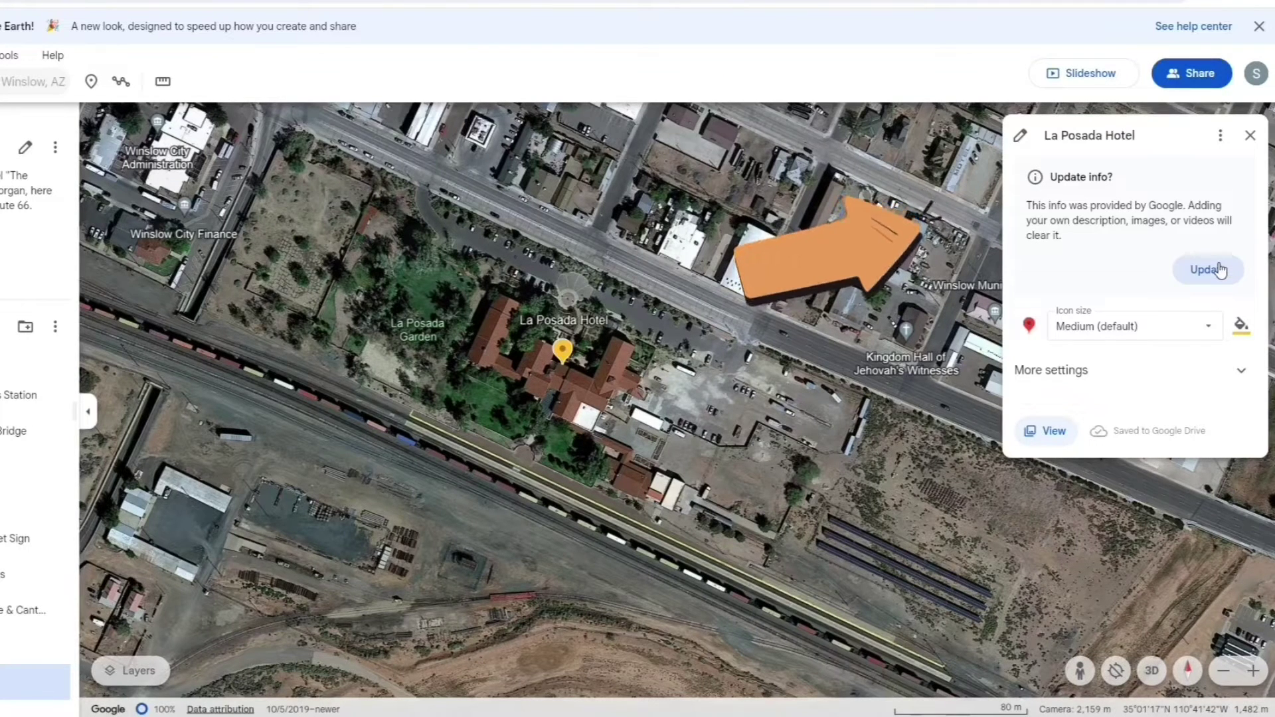
# - Delete the La Posada Hotel placemark and paste the prepared hotel-stay description into the Winslow folder
pyautogui.press('Delete')
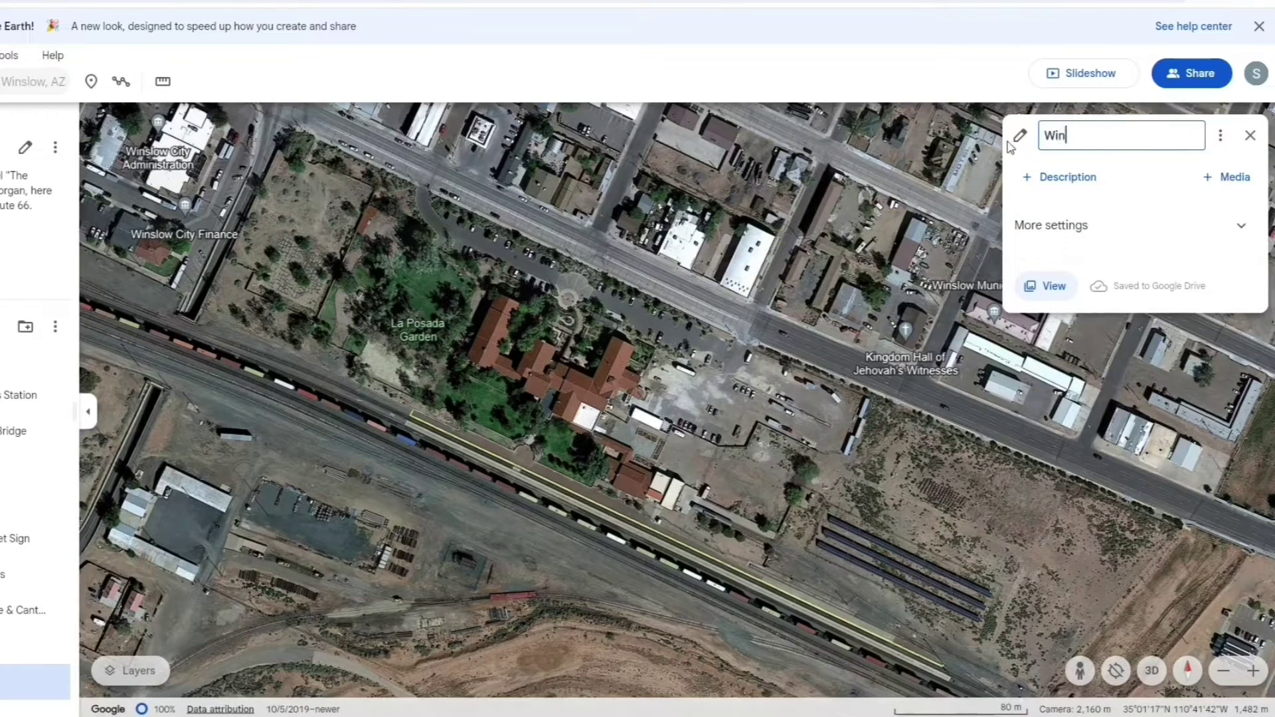
pyautogui.click(1108, 177)
pyautogui.hotkey('ctrl', 'v')
pyautogui.scroll(2, 1133, 305)
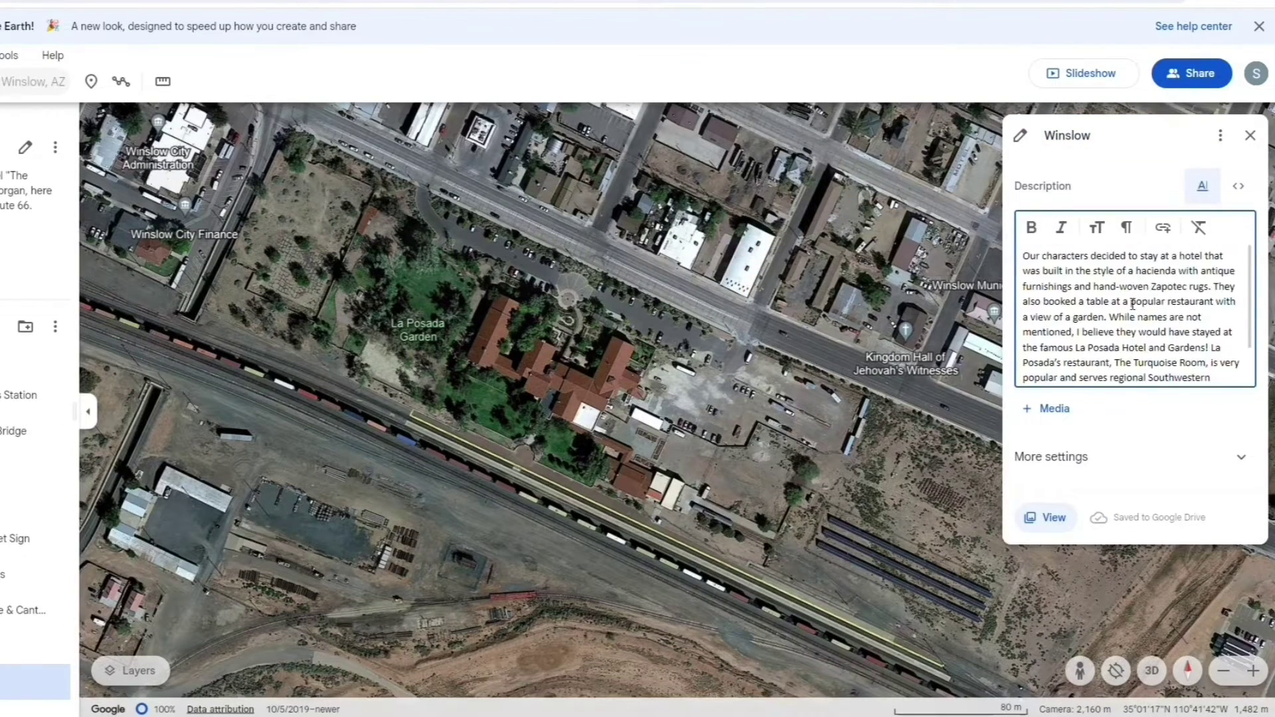
pyautogui.click(965, 485)
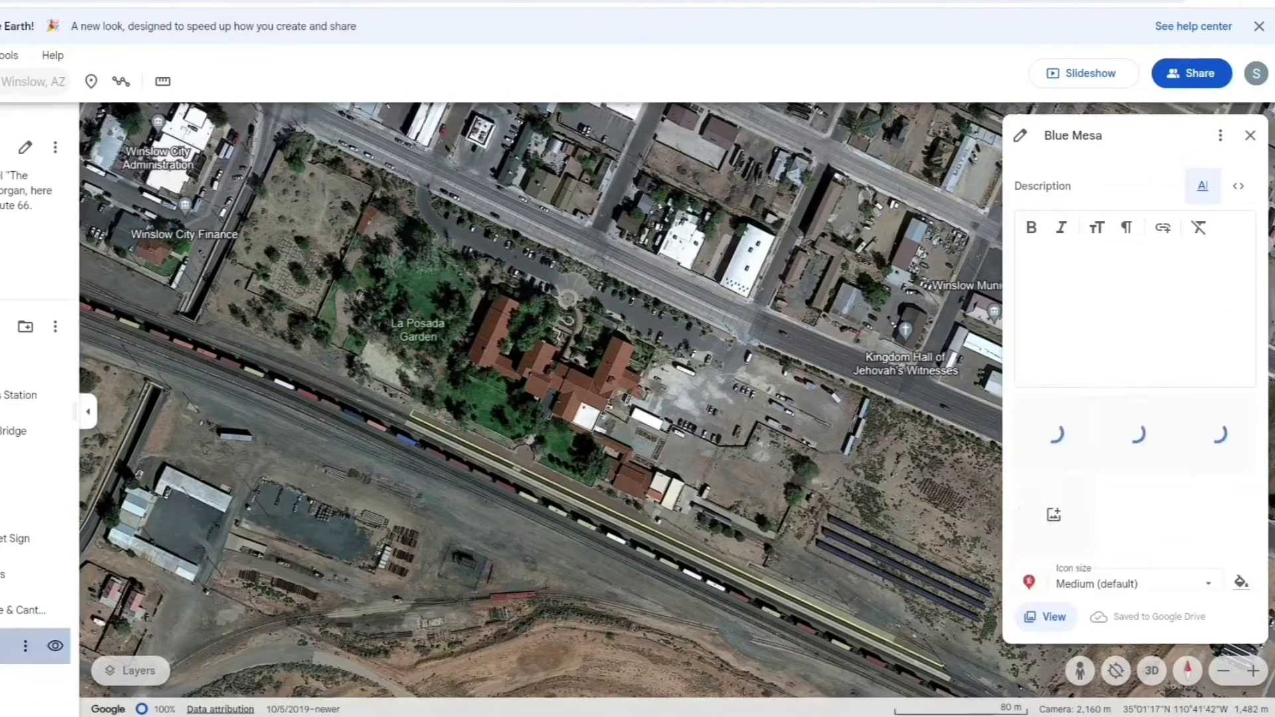
# - Search for the Turquoise Room and save it to the project with a new placemark icon
pyautogui.click(33, 81)
pyautogui.hotkey('ctrl', 'v')
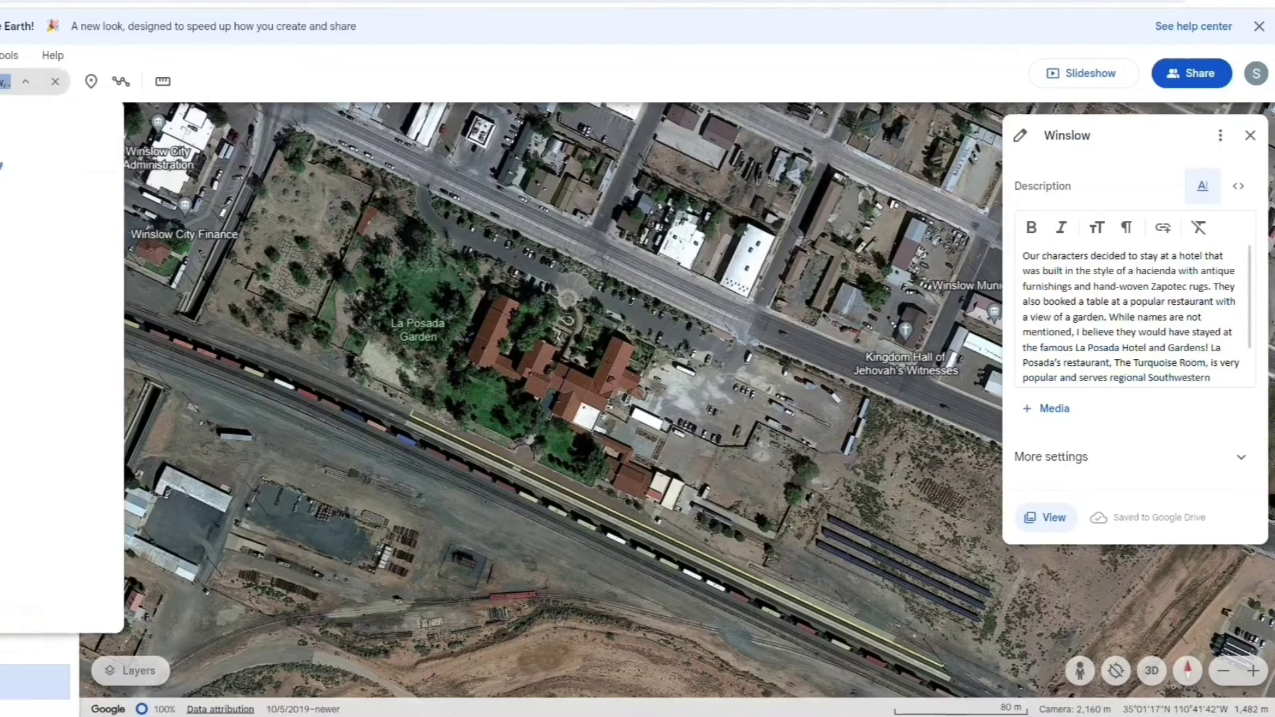
pyautogui.press('Return')
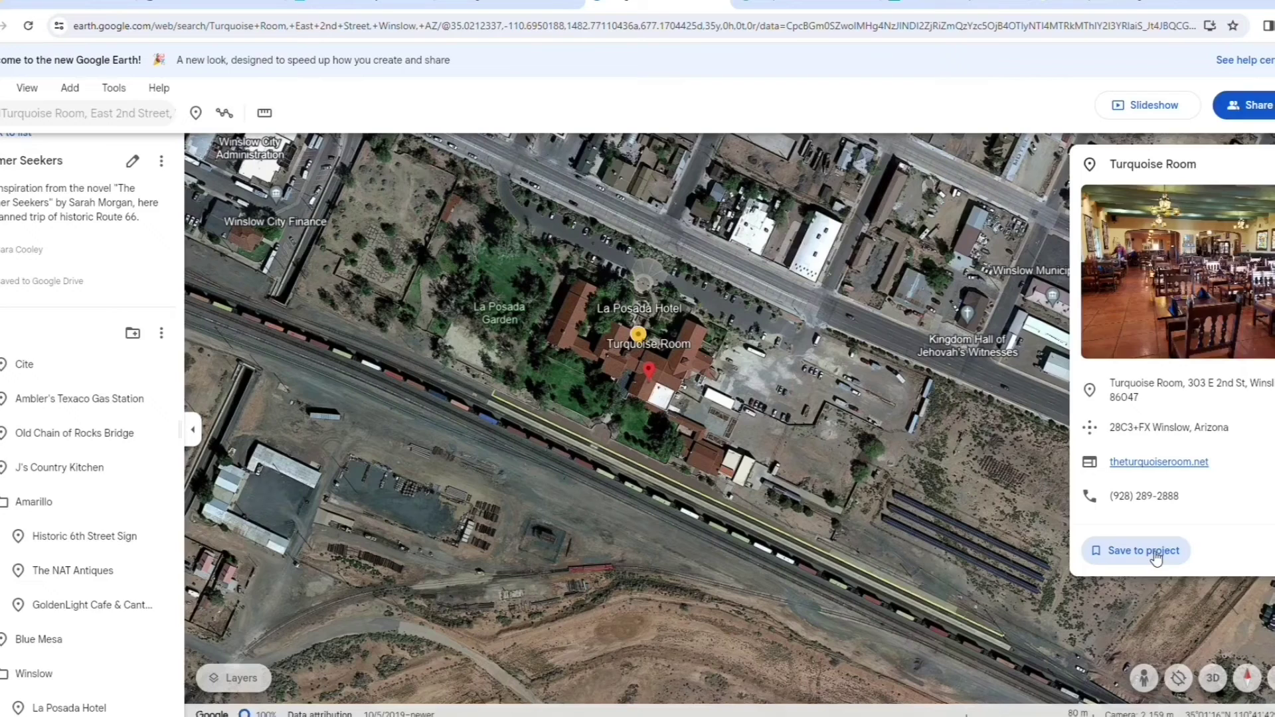
pyautogui.click(1156, 552)
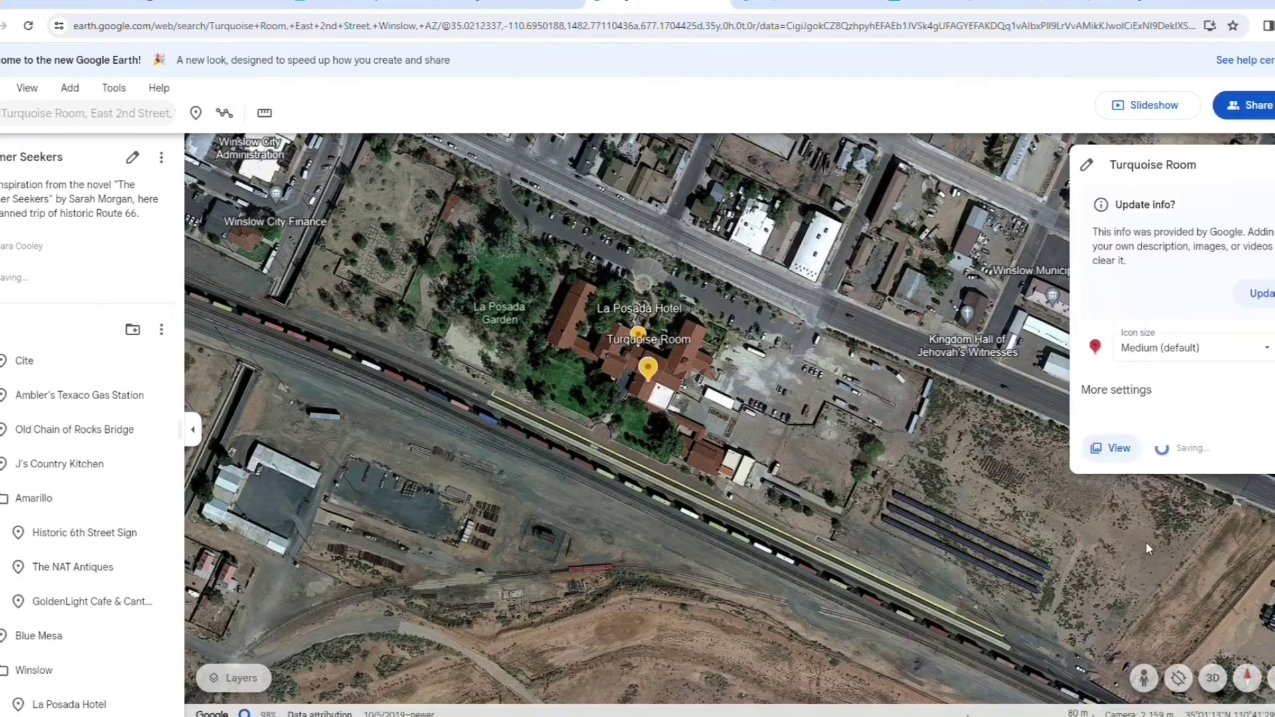
pyautogui.click(1094, 346)
pyautogui.click(1122, 364)
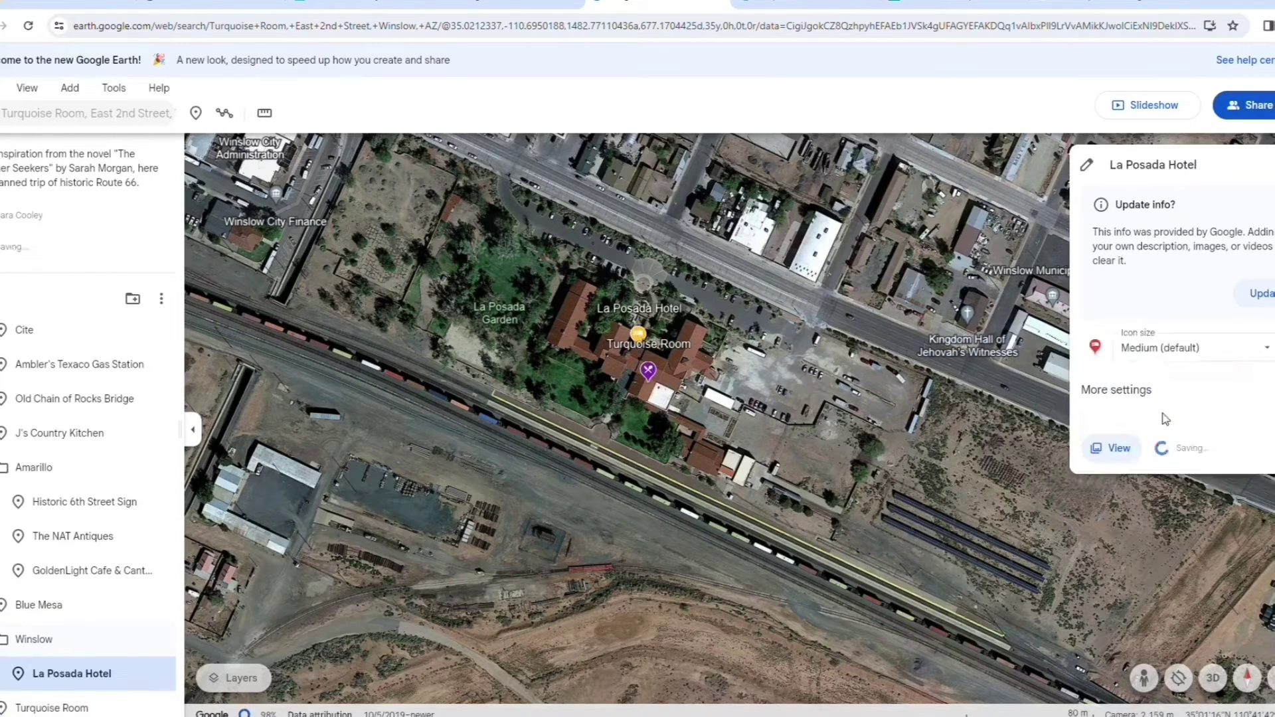
pyautogui.click(911, 387)
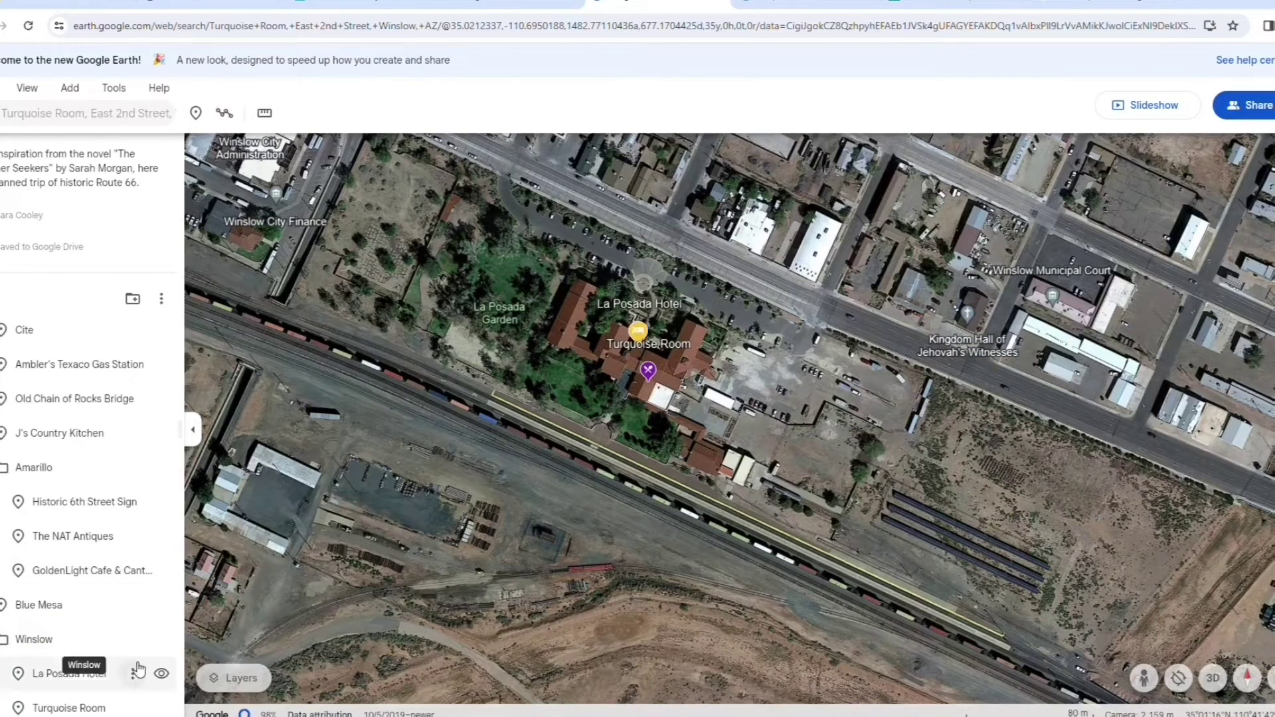
pyautogui.click(66, 675)
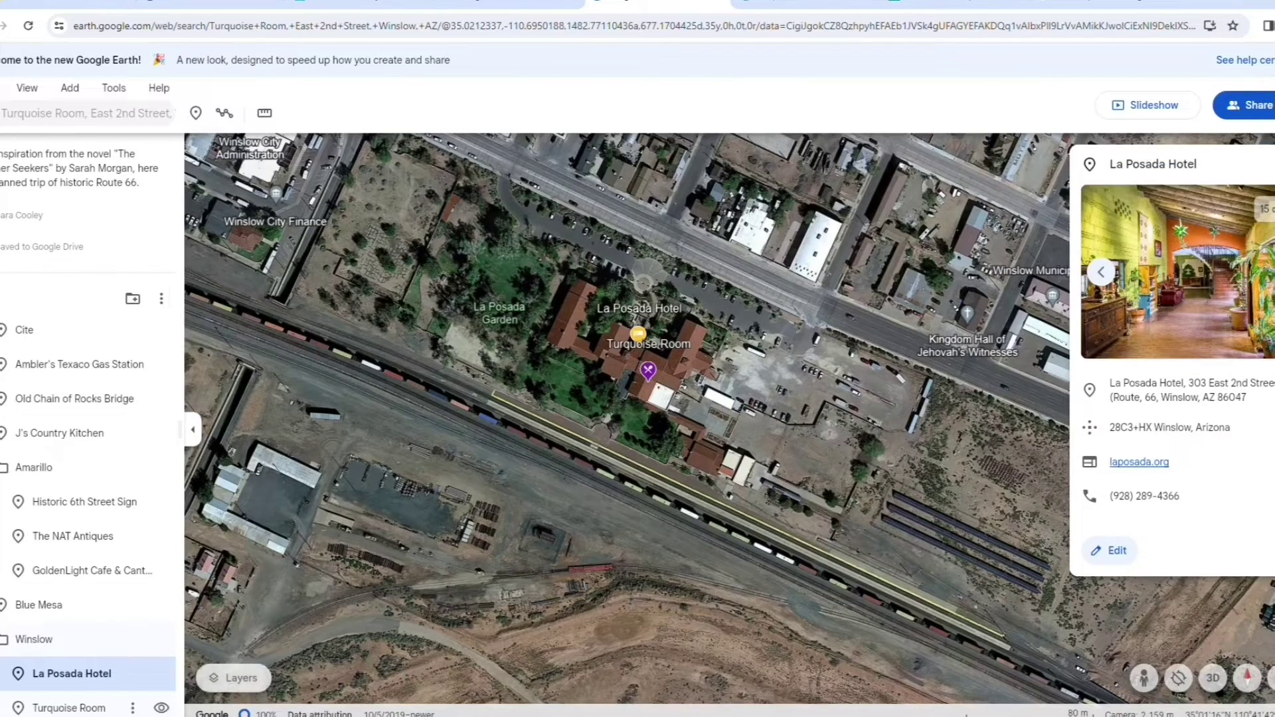
# - Open the Turquoise Room stop, then save the Grand Canyon West Skywalk to the project
pyautogui.click(67, 708)
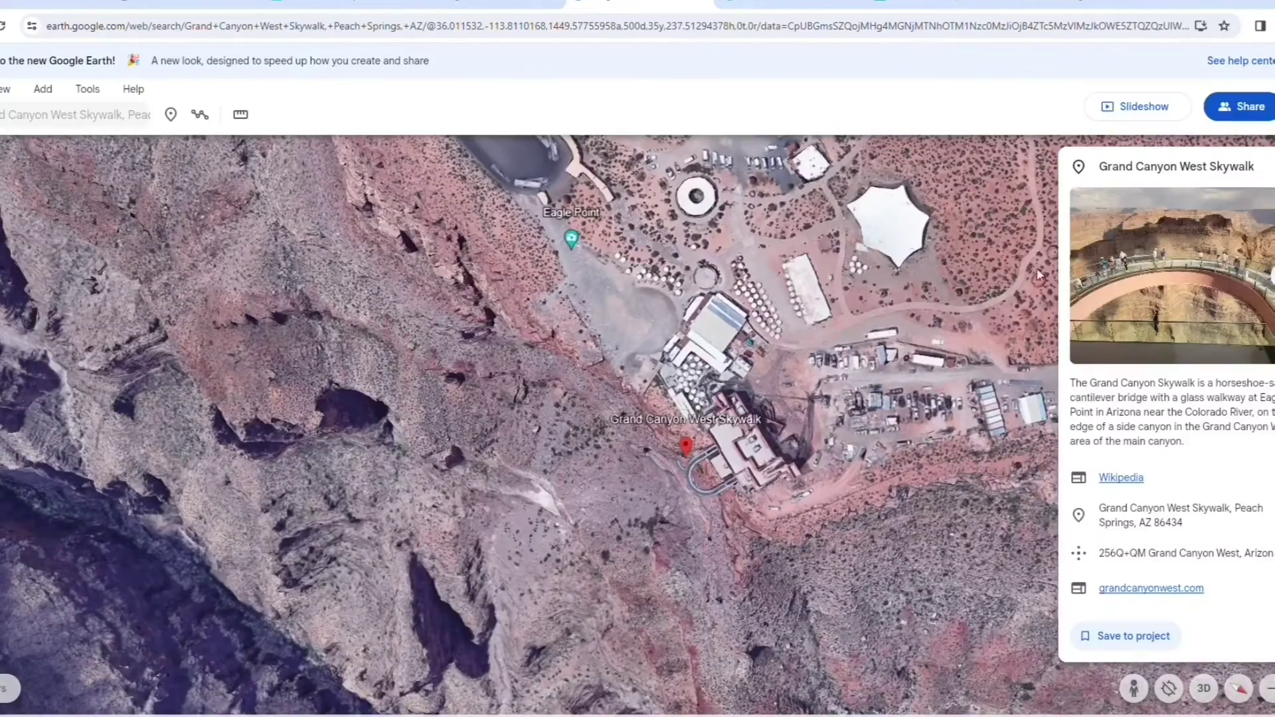
pyautogui.click(1133, 636)
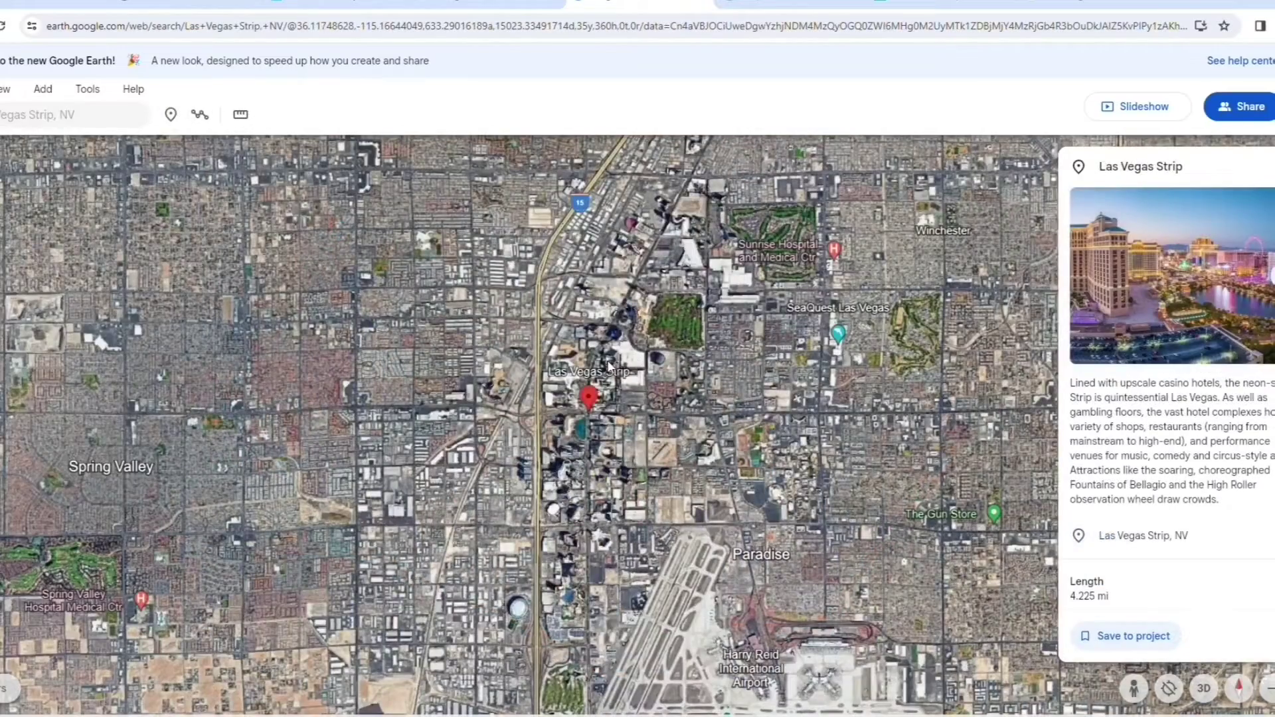
# - Save the Las Vegas Strip with a description and an attached YouTube Bellagio fountain video
pyautogui.click(1149, 632)
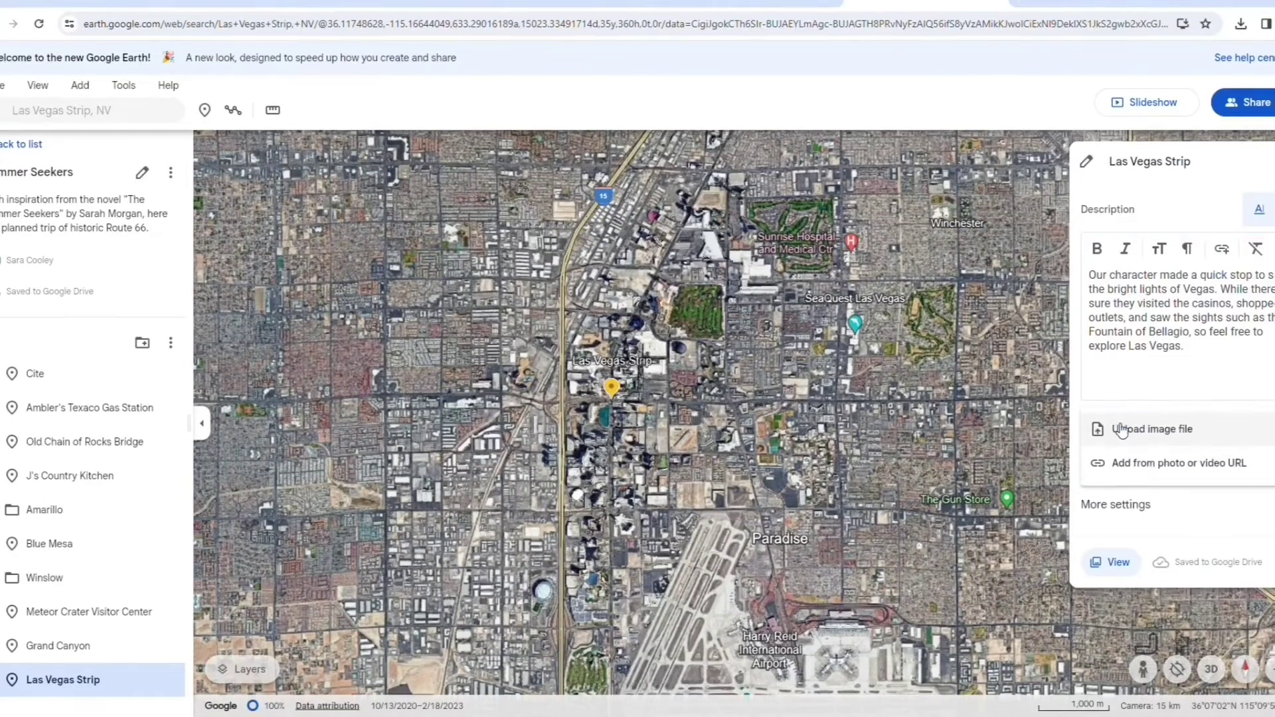
pyautogui.click(1155, 463)
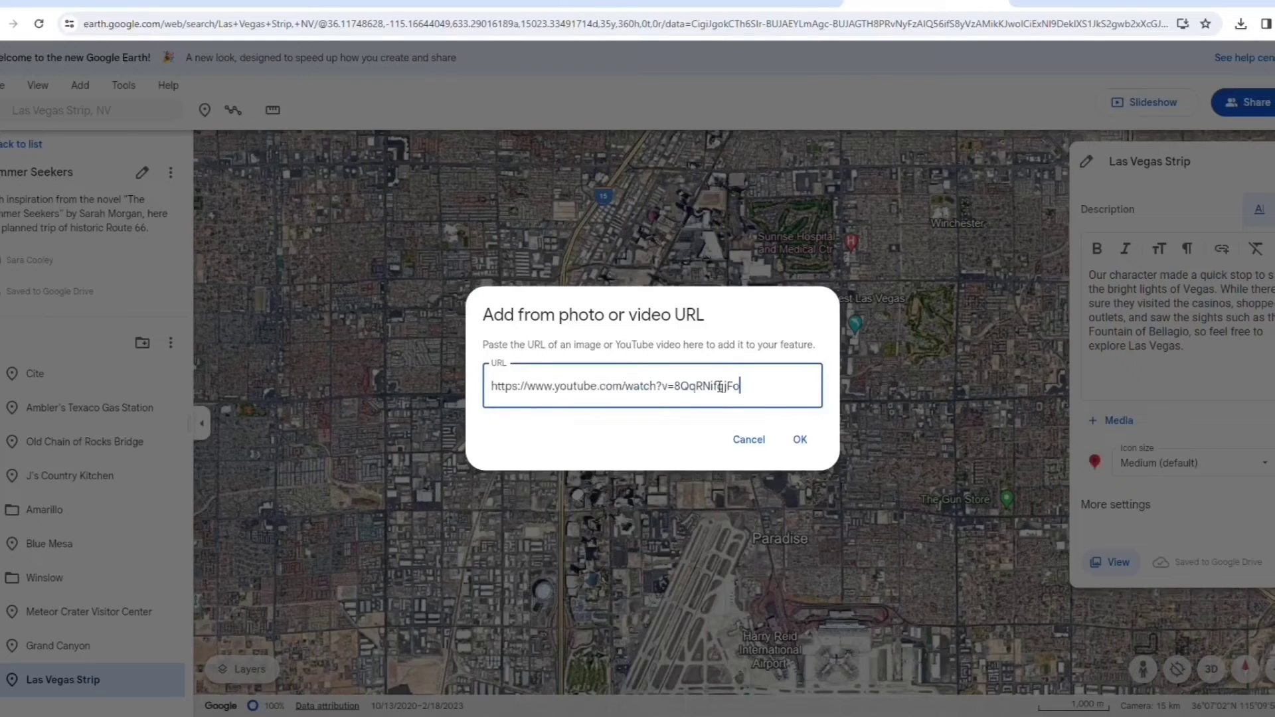
pyautogui.click(804, 438)
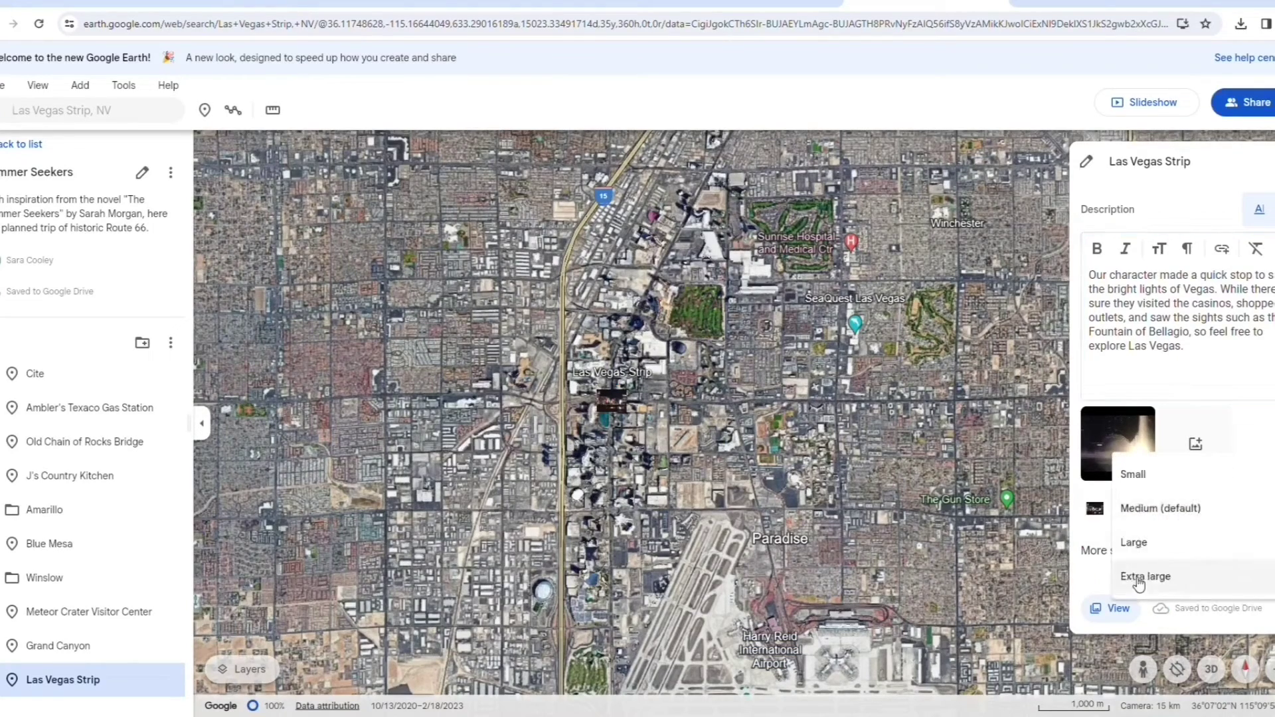
pyautogui.click(624, 409)
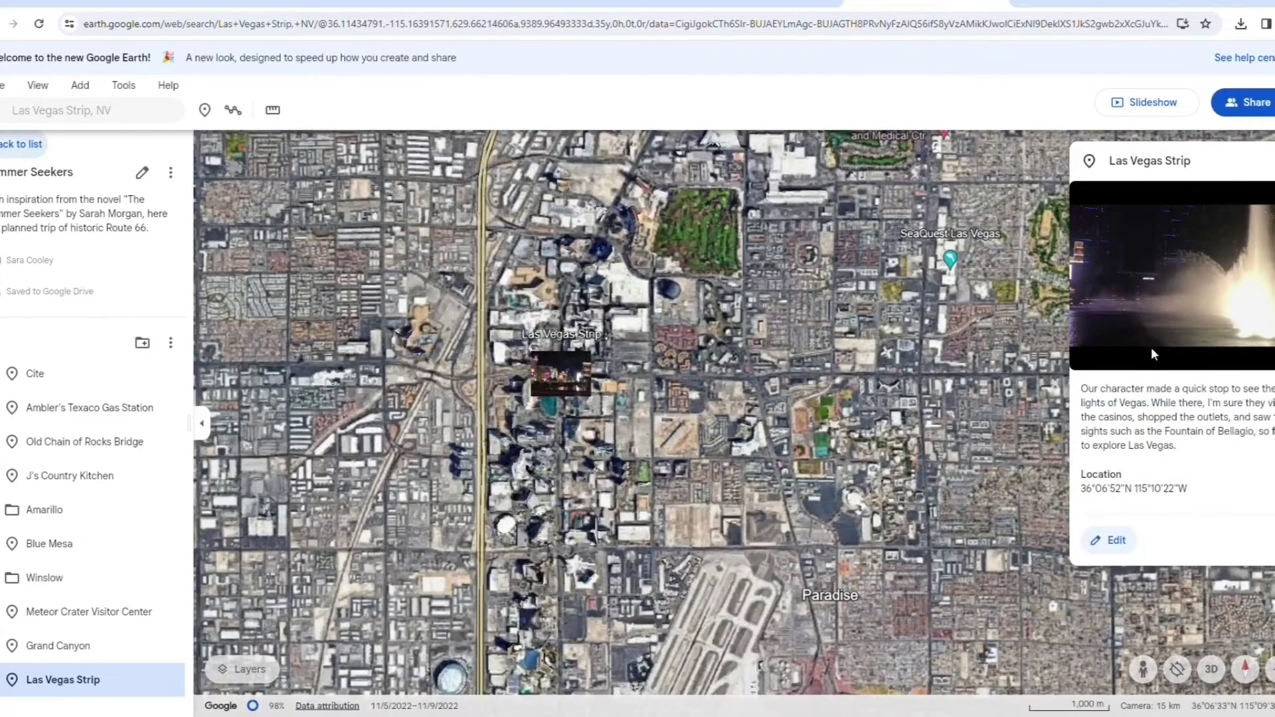
pyautogui.click(1150, 348)
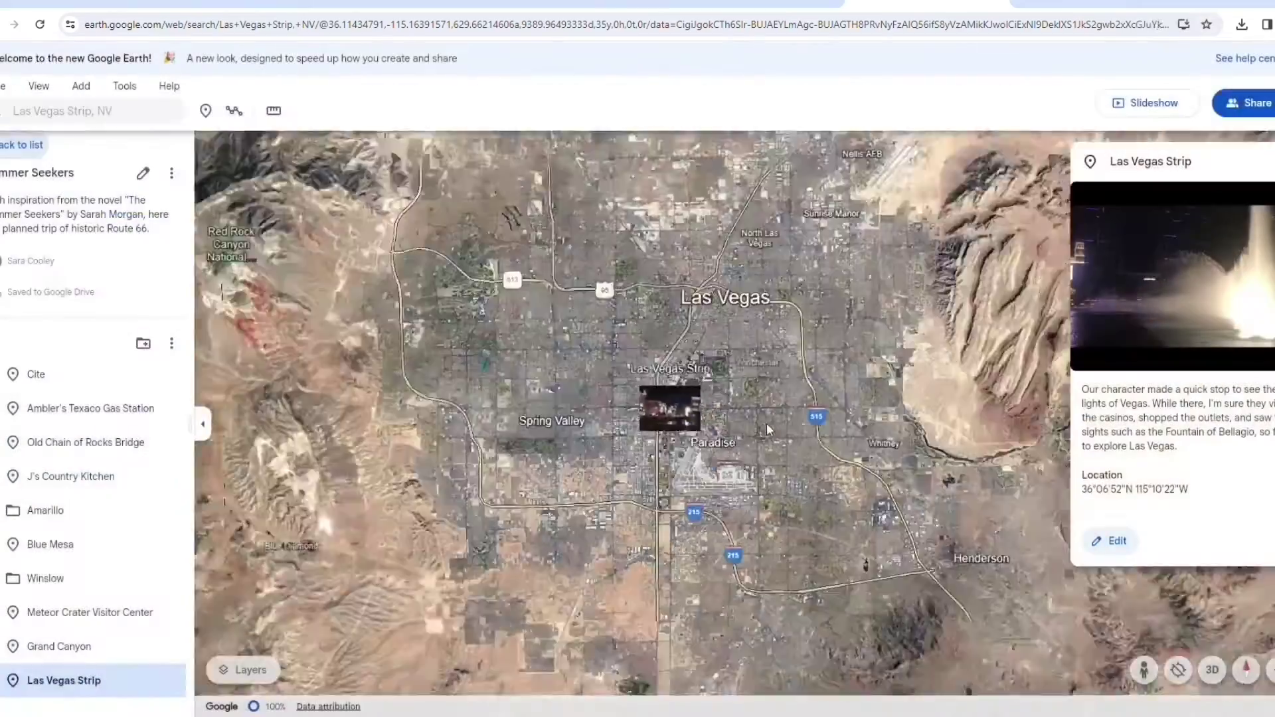
# - Go to Santa Monica Pier, California and add it as the final Route 66 stop
pyautogui.scroll(-10, 842, 436)
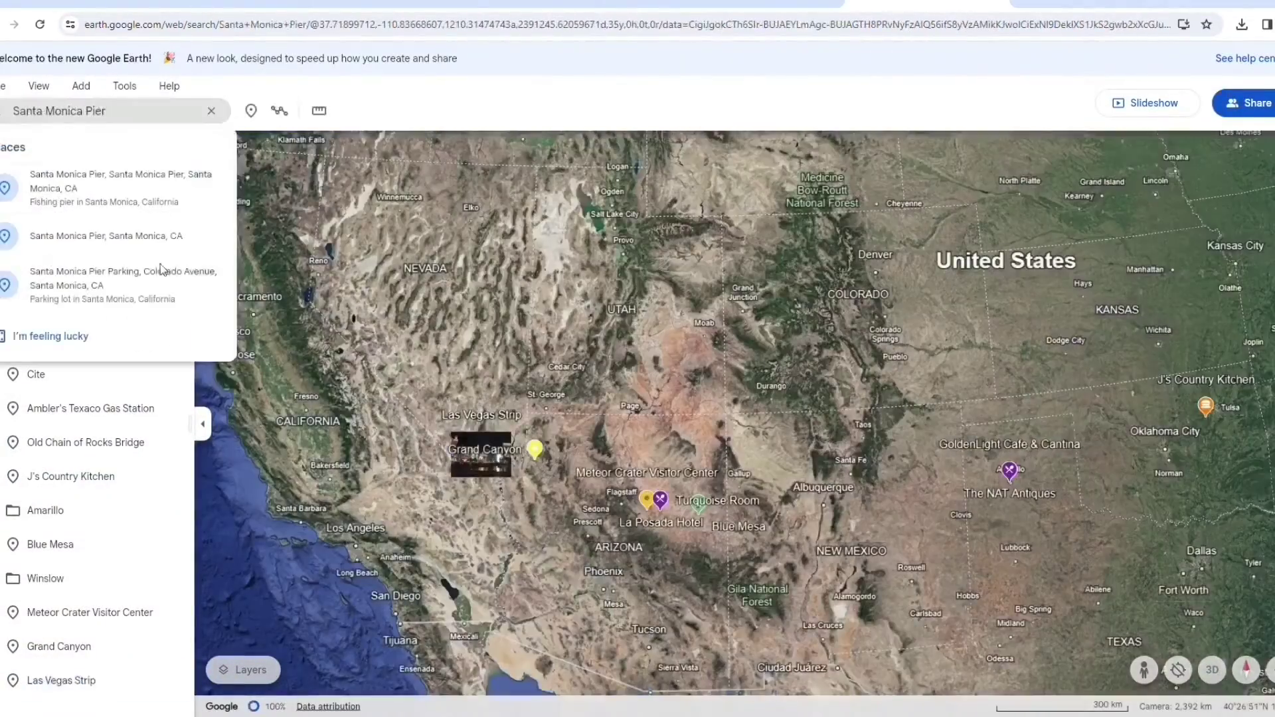
pyautogui.click(137, 218)
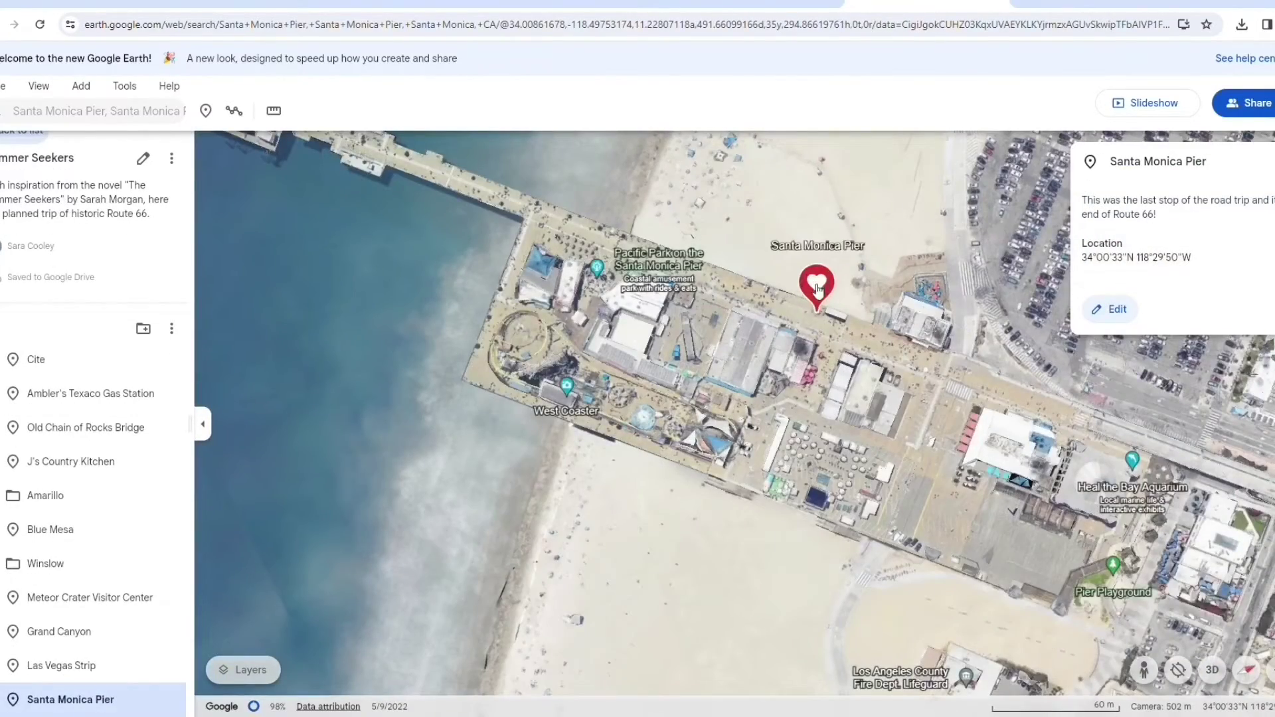
pyautogui.scroll(-5, 817, 287)
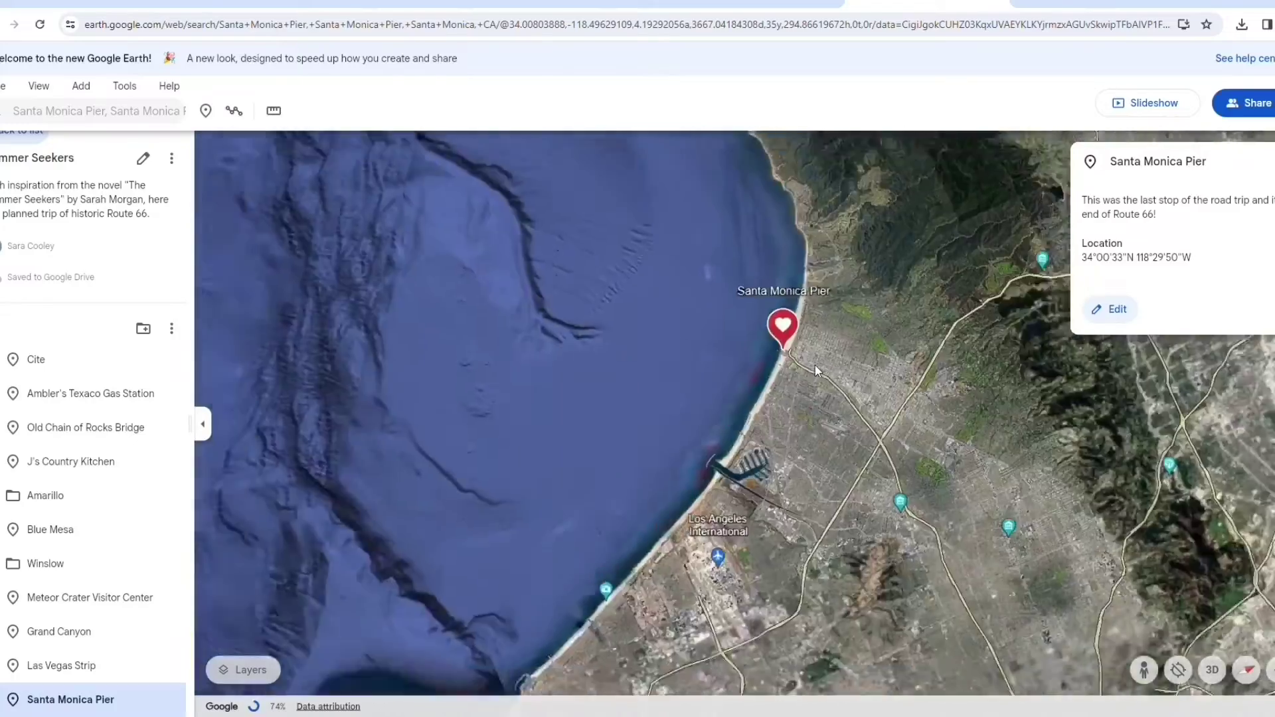
pyautogui.scroll(-10, 817, 364)
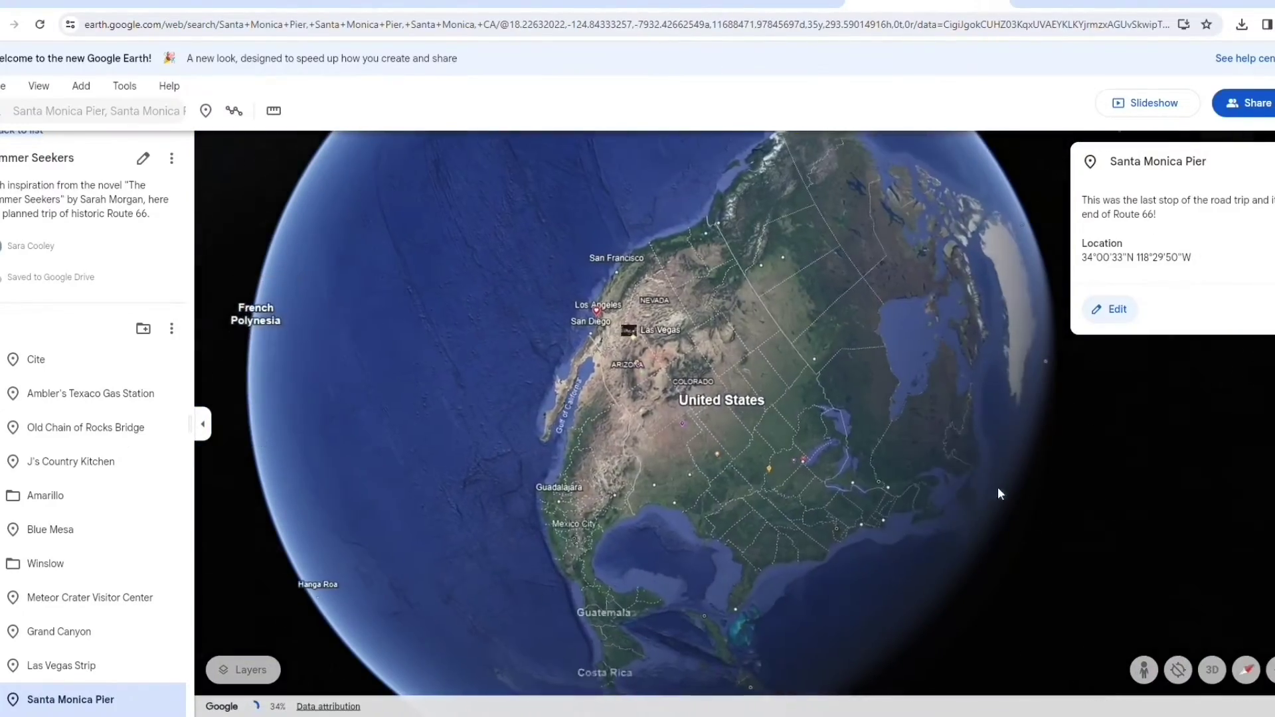
# - Set the globe's heading so north points up over the United States
pyautogui.click(1249, 676)
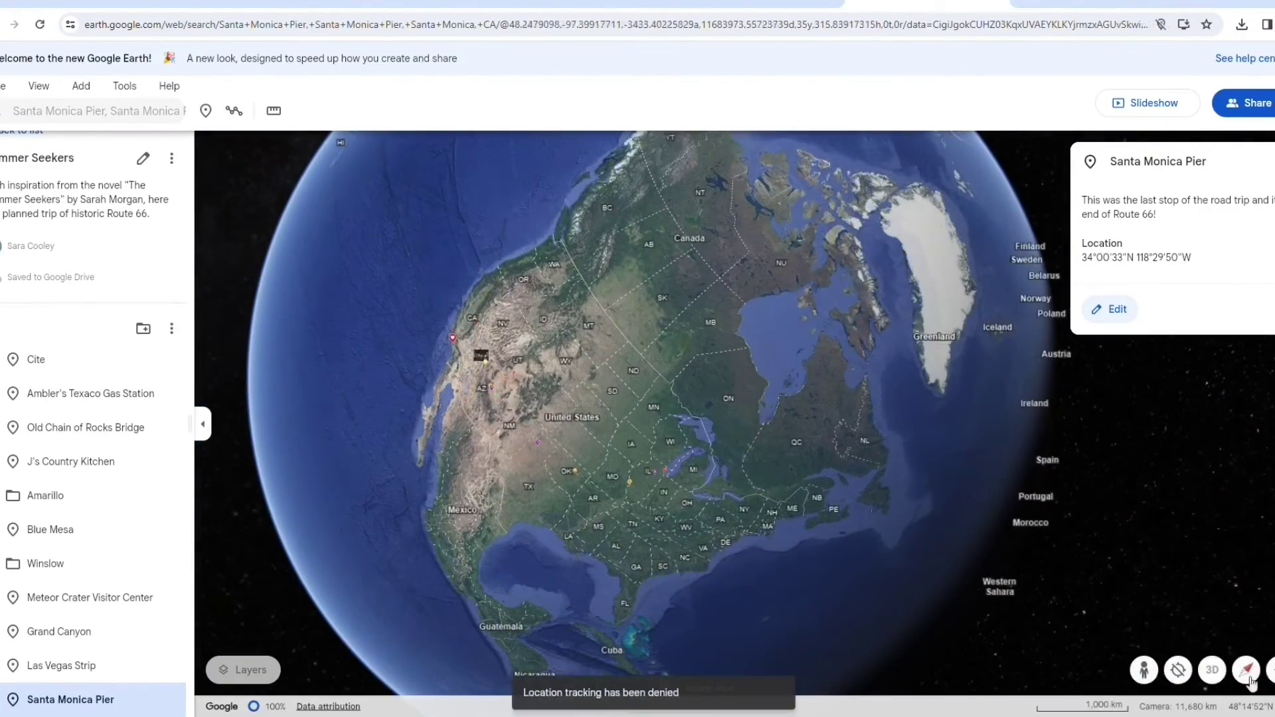
pyautogui.click(1249, 673)
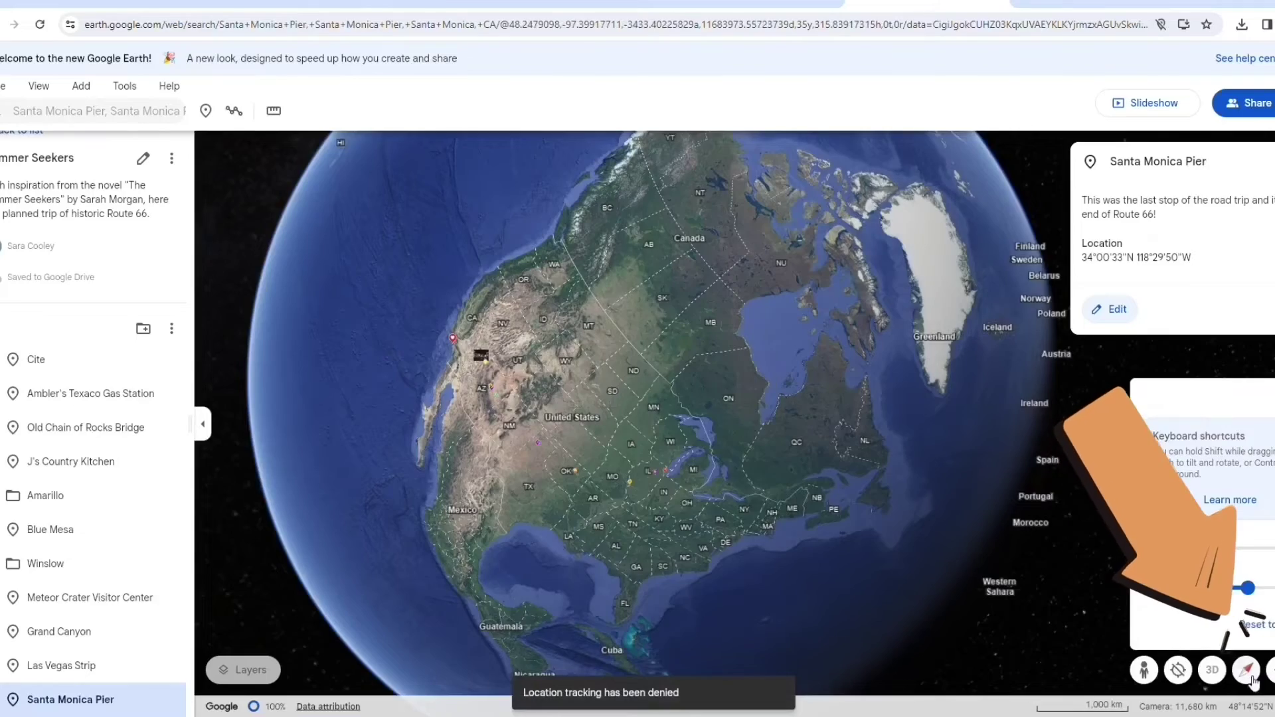
pyautogui.moveTo(1257, 600)
pyautogui.mouseDown()
pyautogui.moveTo(1241, 593)
pyautogui.moveTo(1266, 592)
pyautogui.mouseUp()
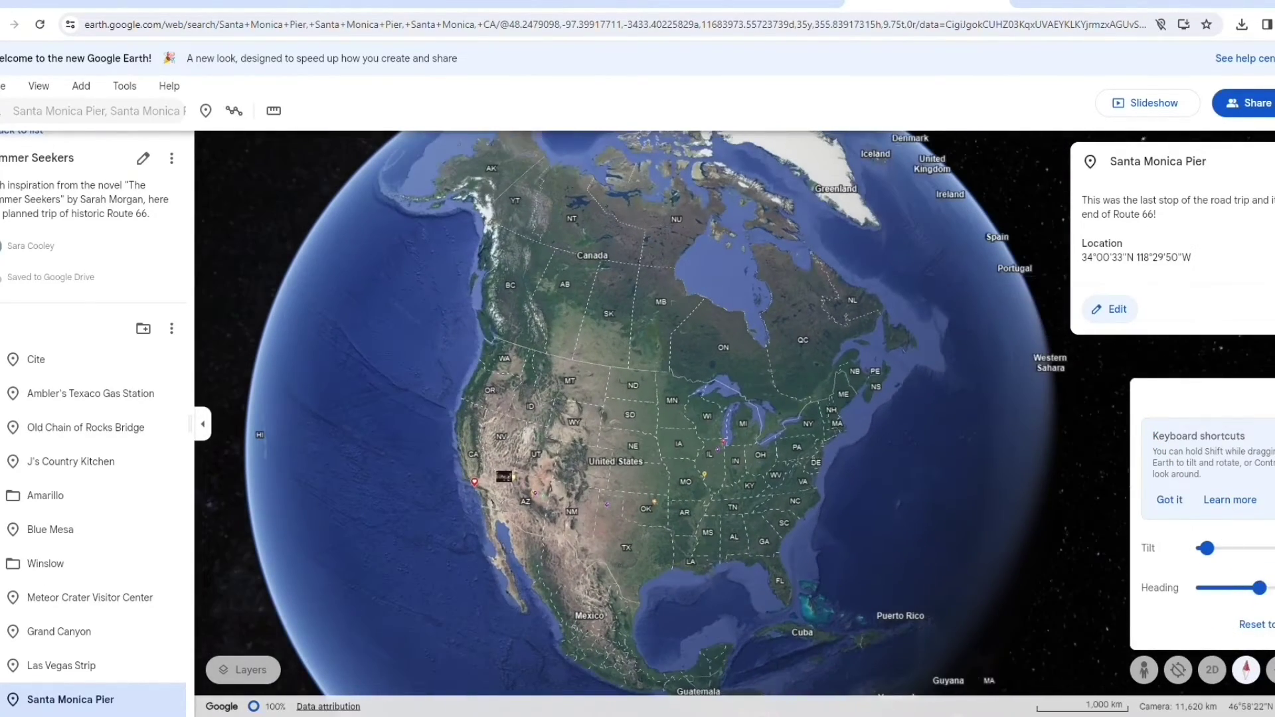
pyautogui.scroll(5, 774, 532)
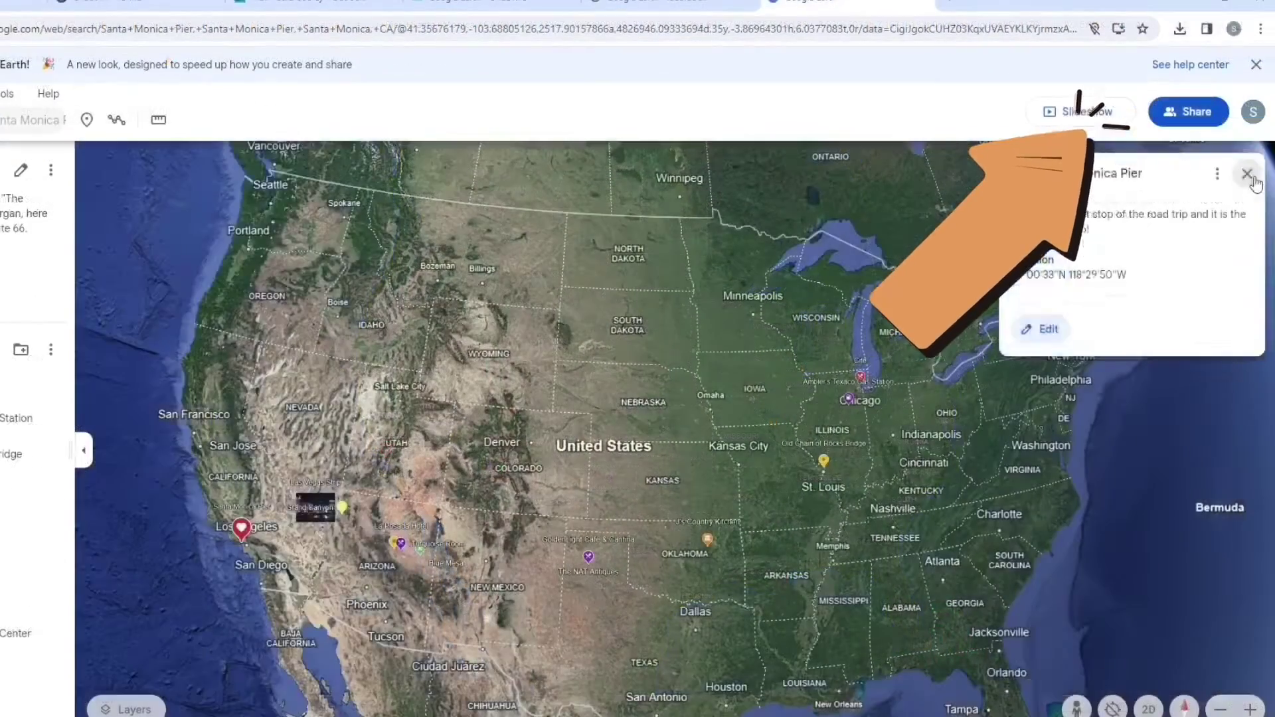
# - Start the Summer Seekers slideshow and view the Grand Canyon stop in Street View
pyautogui.click(1077, 112)
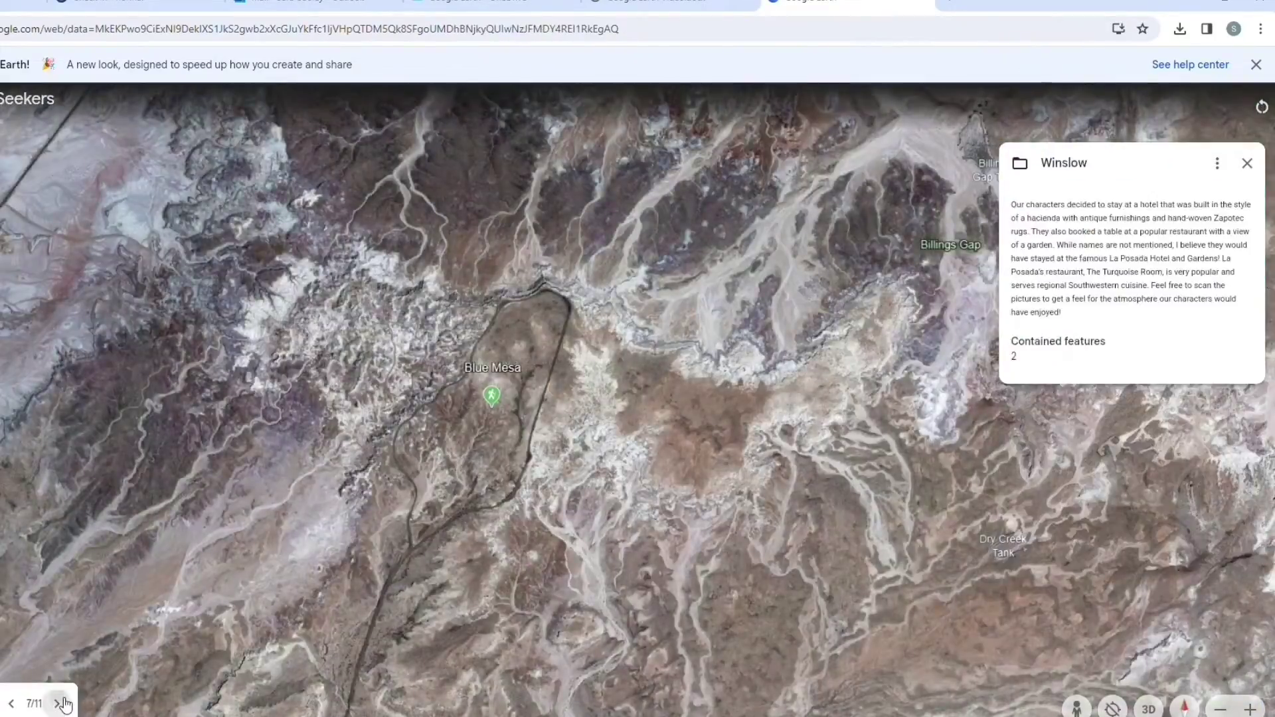
pyautogui.click(63, 702)
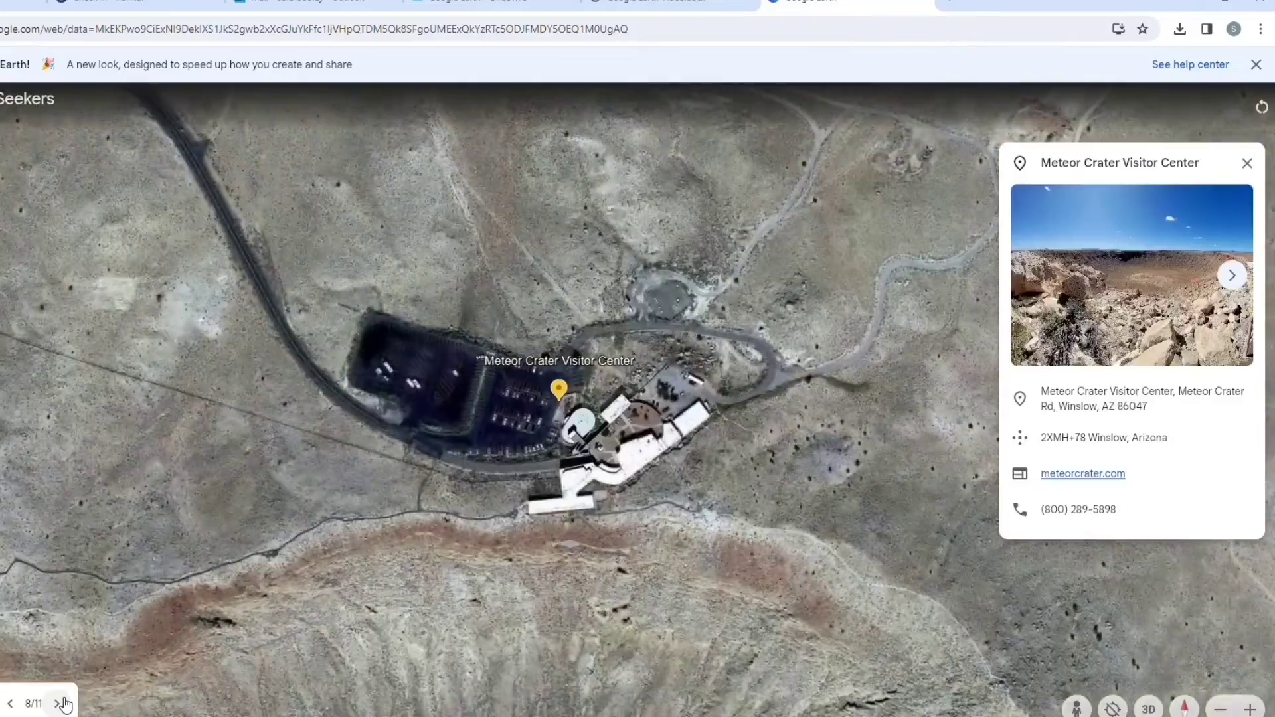
pyautogui.click(63, 703)
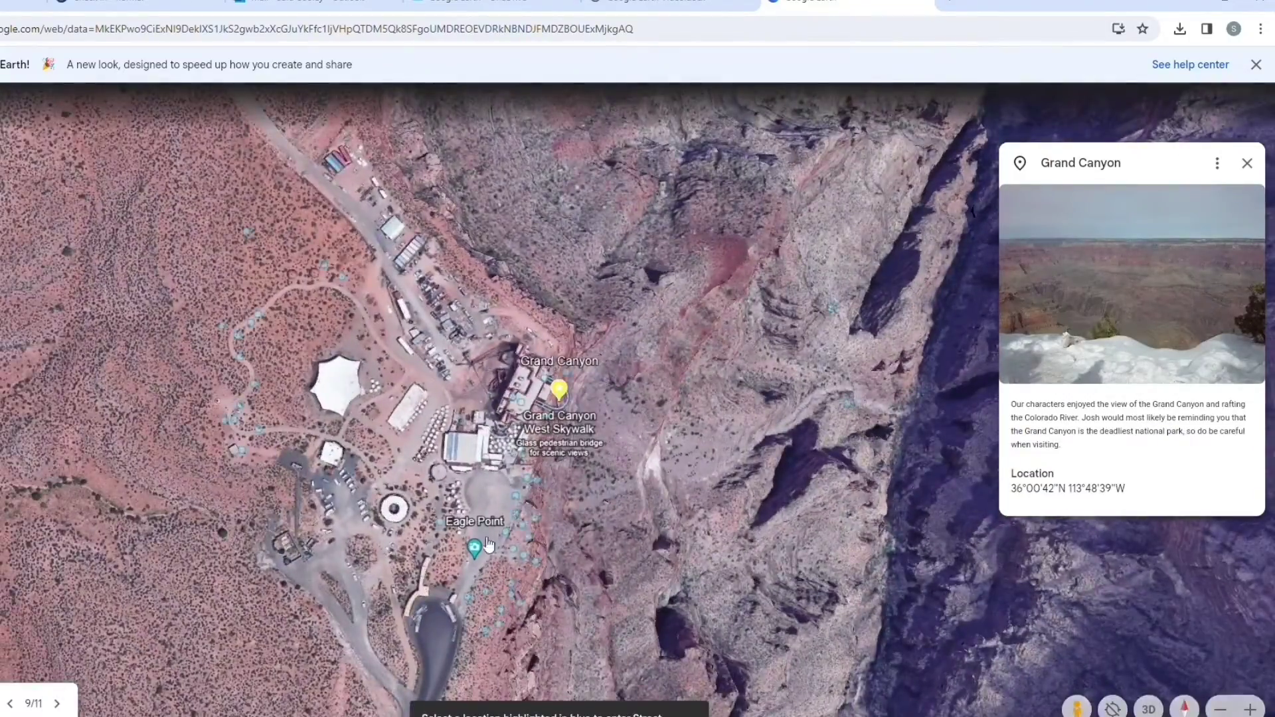
pyautogui.click(539, 523)
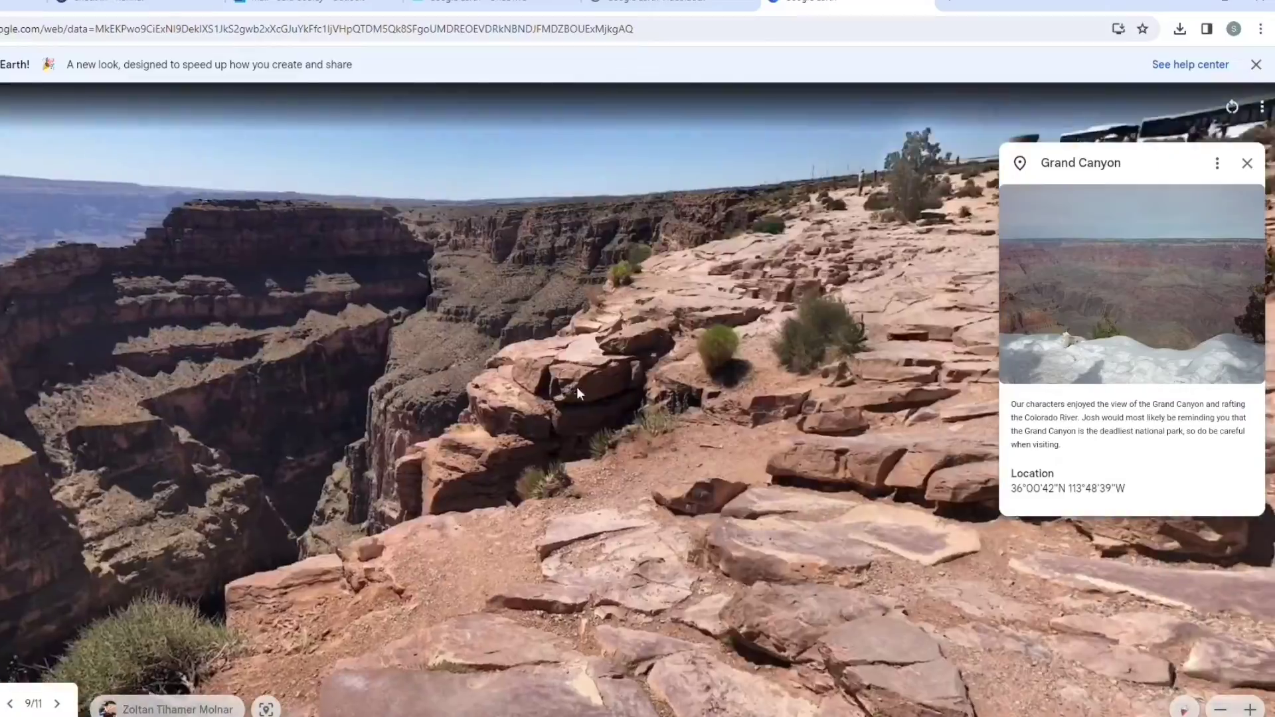
# - Advance past the Las Vegas Strip to the final Santa Monica Pier slide, 11/11
pyautogui.click(57, 704)
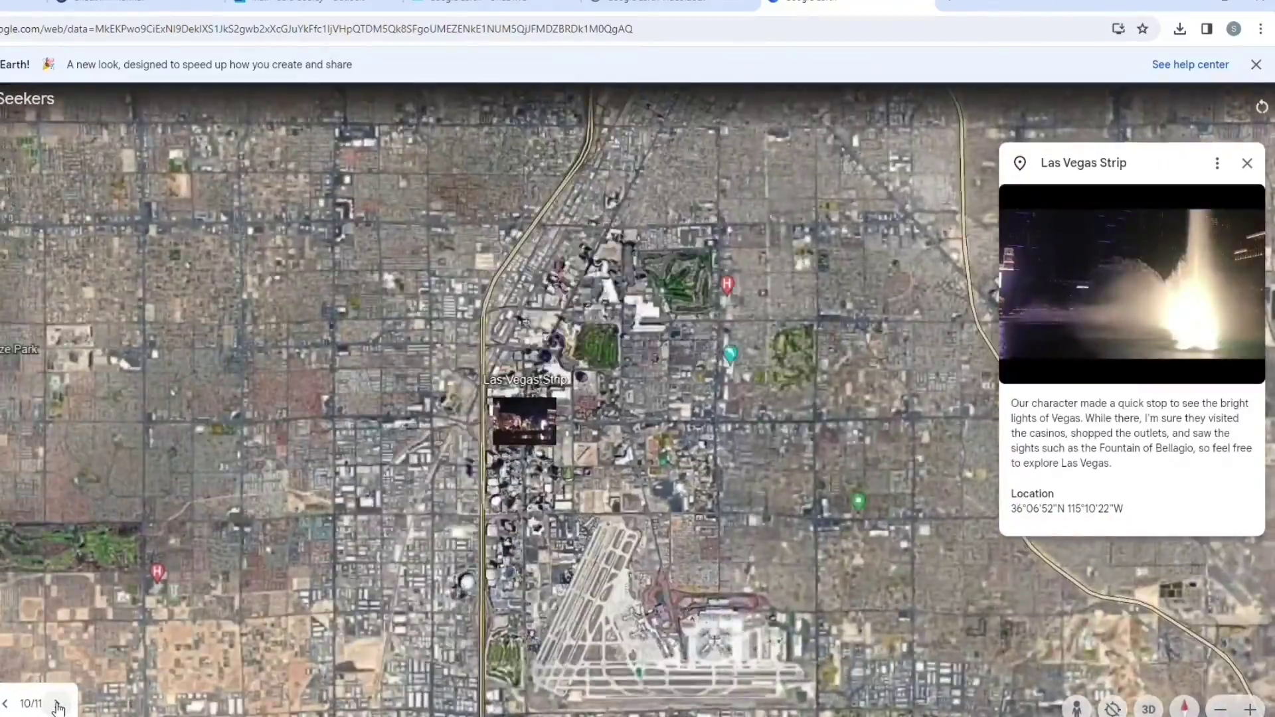
pyautogui.click(57, 705)
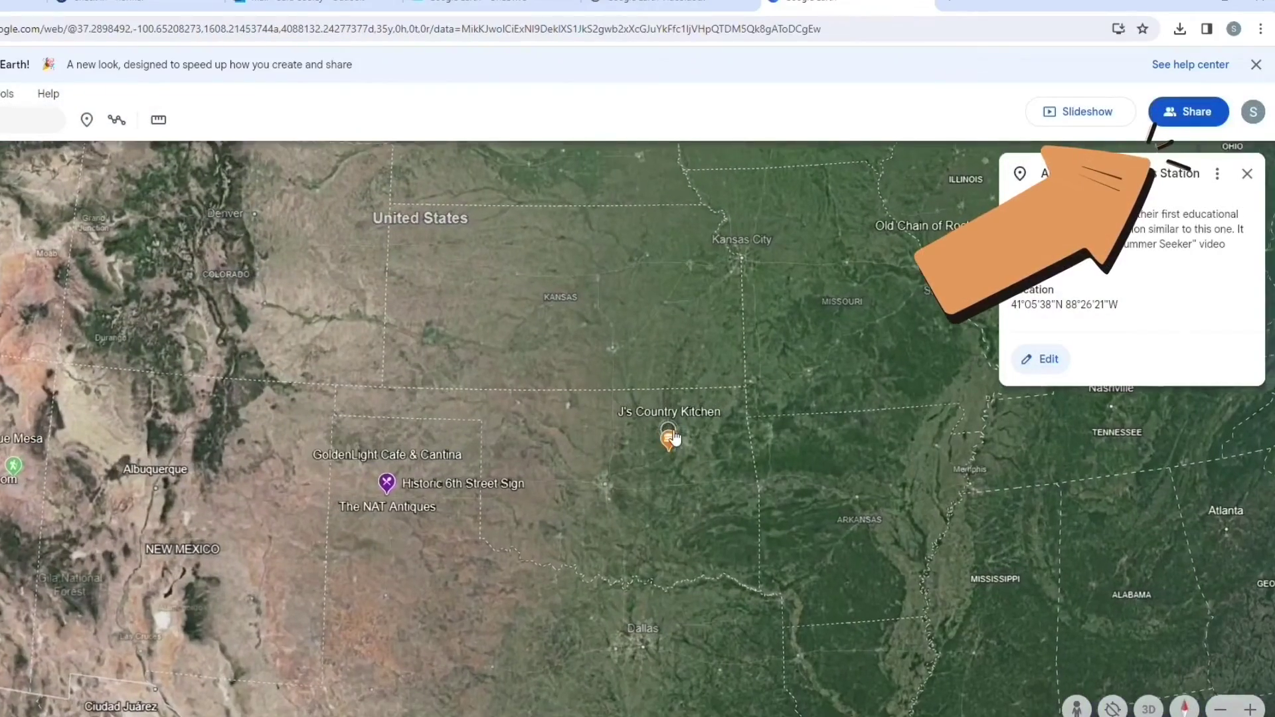
pyautogui.scroll(1, 675, 437)
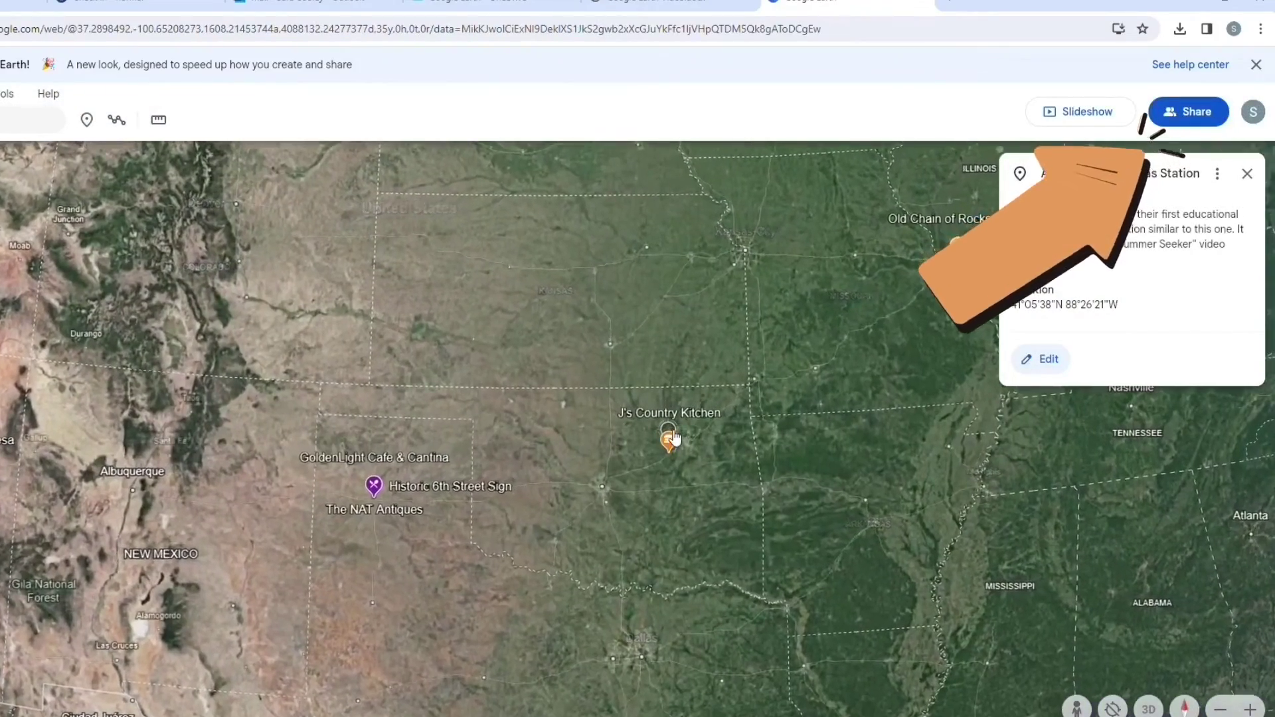